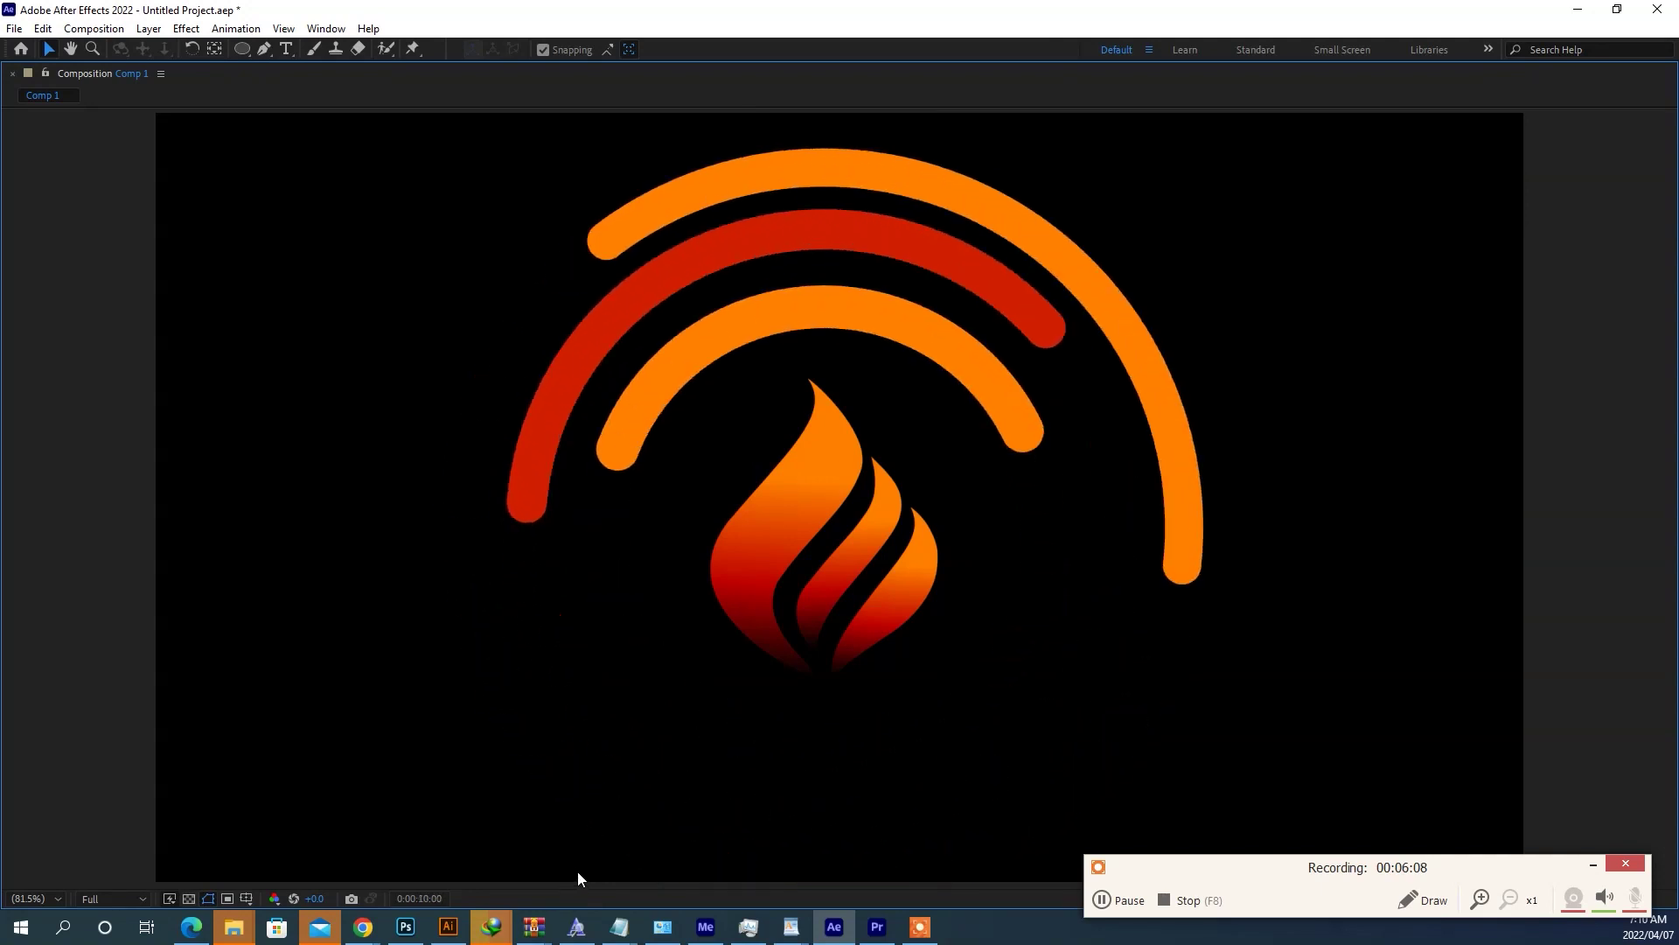
Step: After previewing the rotating arcs demo, open a blank Notepad note from the taskbar
click(1272, 863)
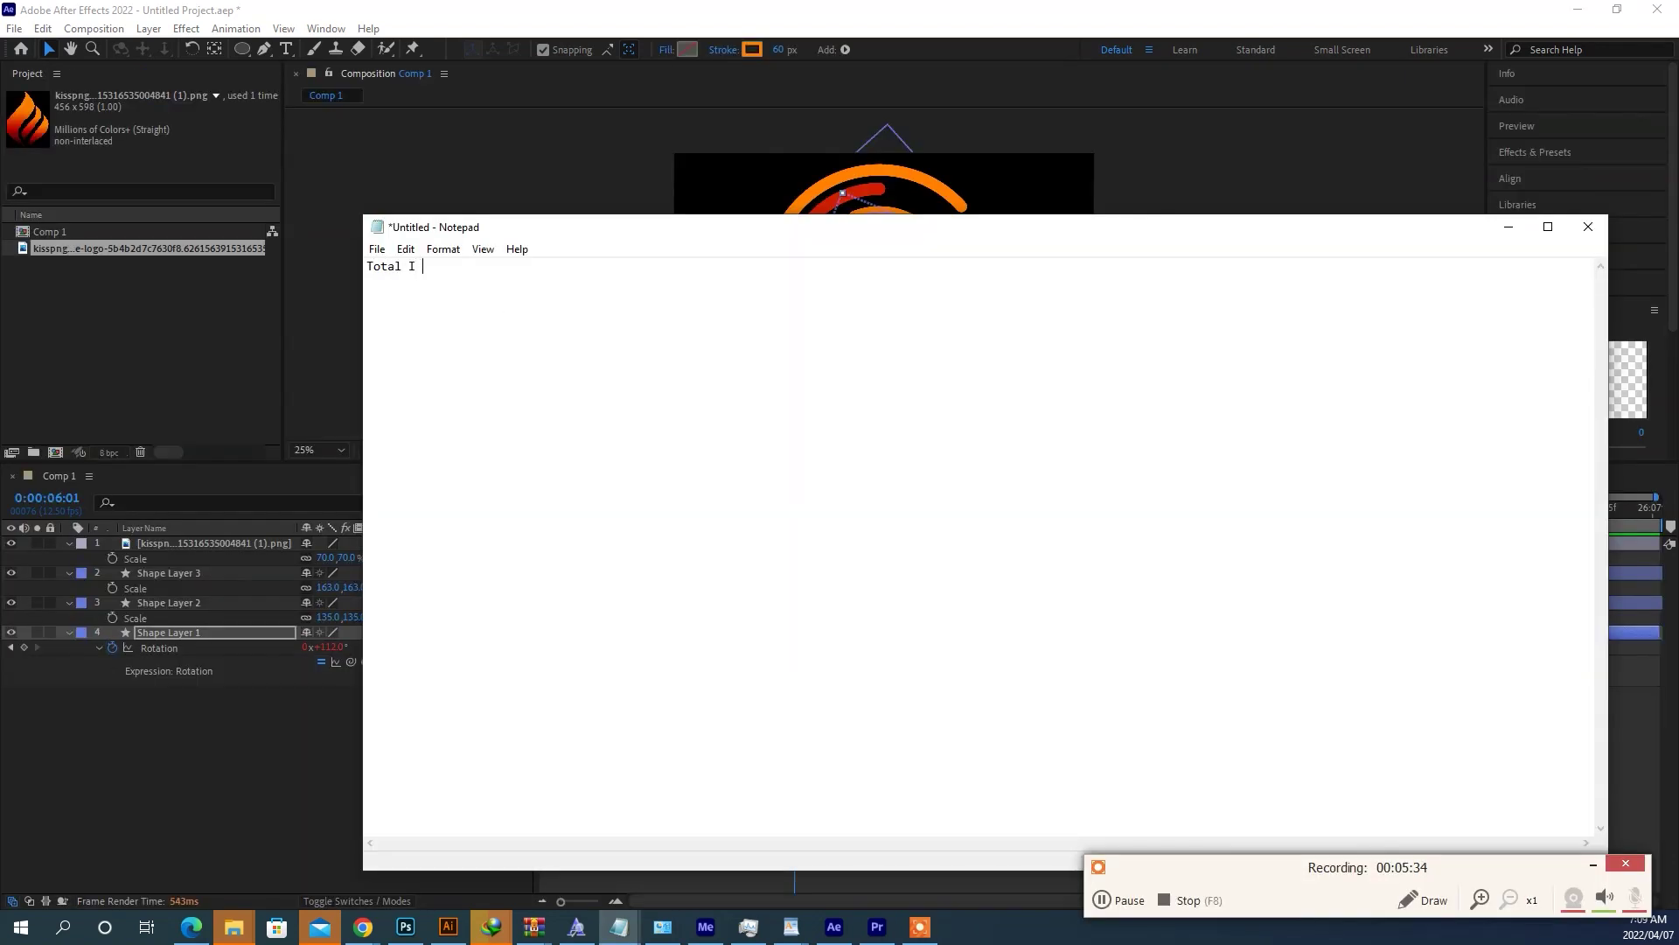
Step: Type 'will show you how to make half circle animation as shown here' and return to After Effects
text(will show you ha)
key(BackSpace)
text(ow to make half circle cool anima)
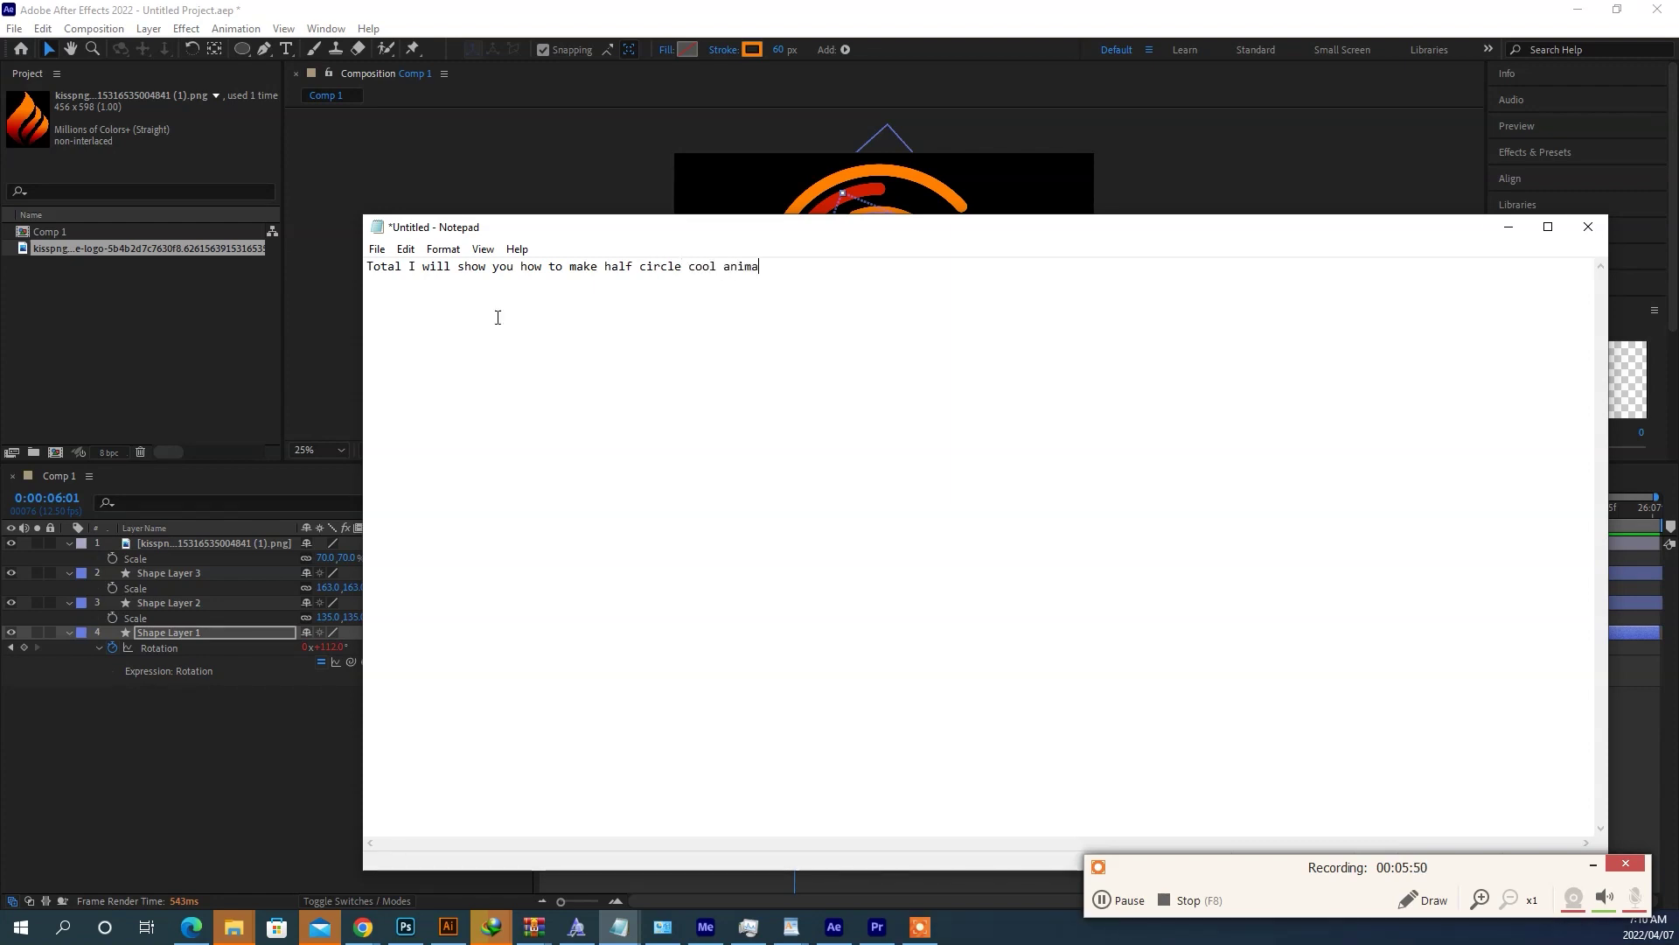
key(BackSpace)
key(BackSpace)
key(BackSpace)
text(tion as shown here)
click(341, 187)
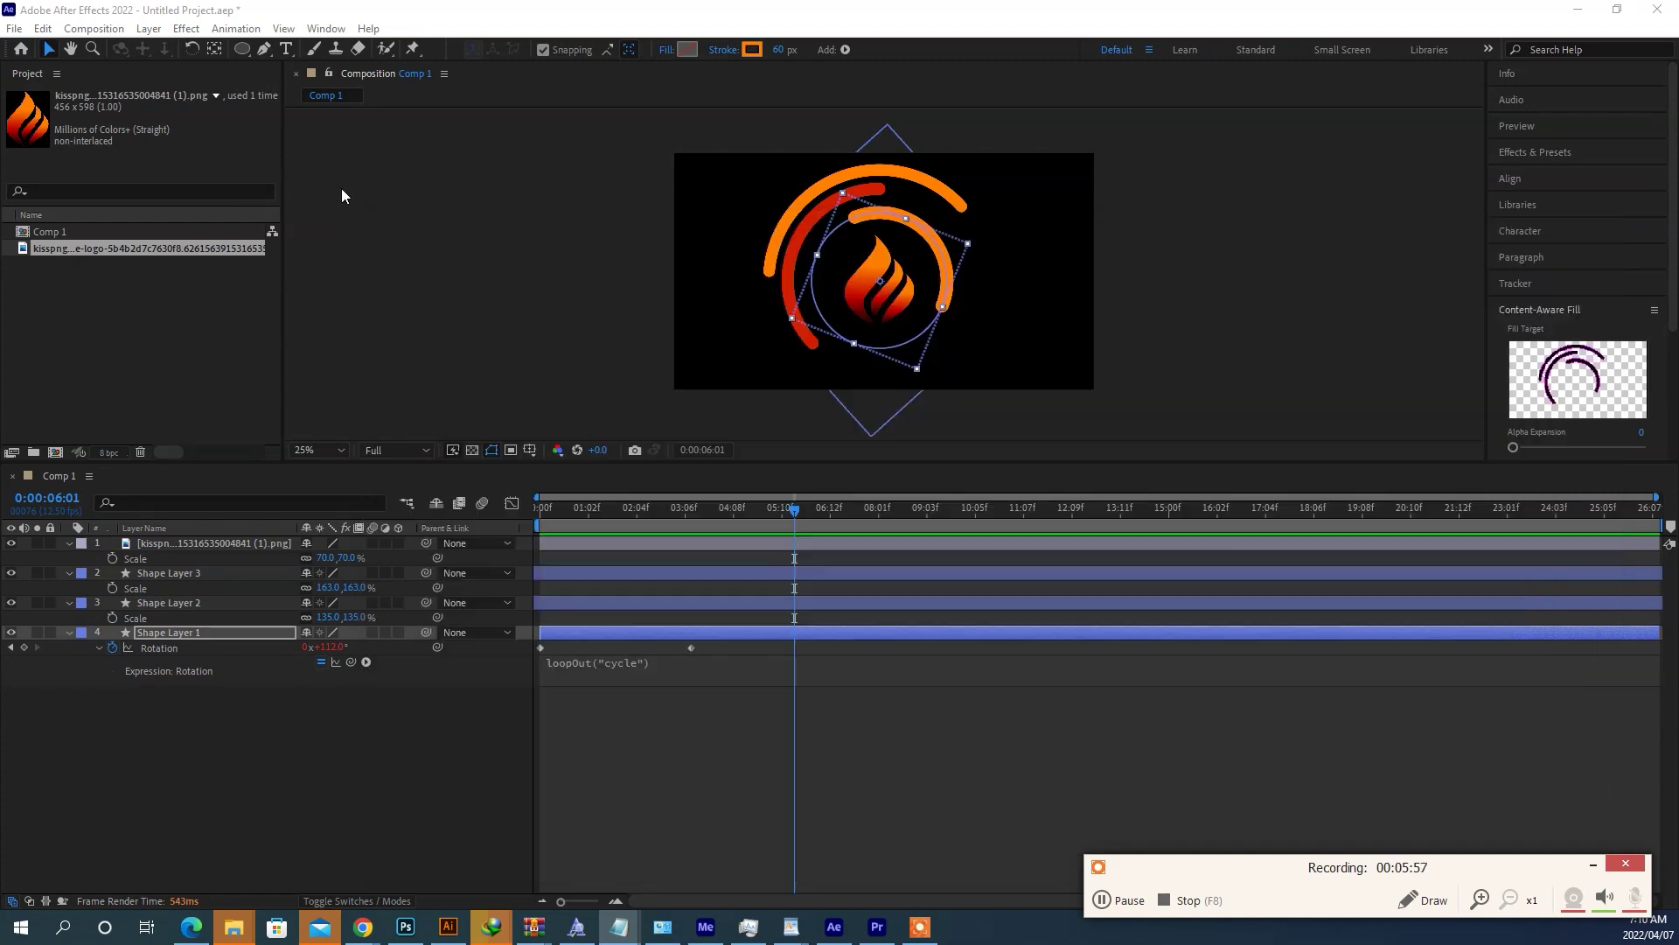
Step: Maximize the viewer, fit the view, and create the new 1920×1080 composition
key(grave)
click(35, 899)
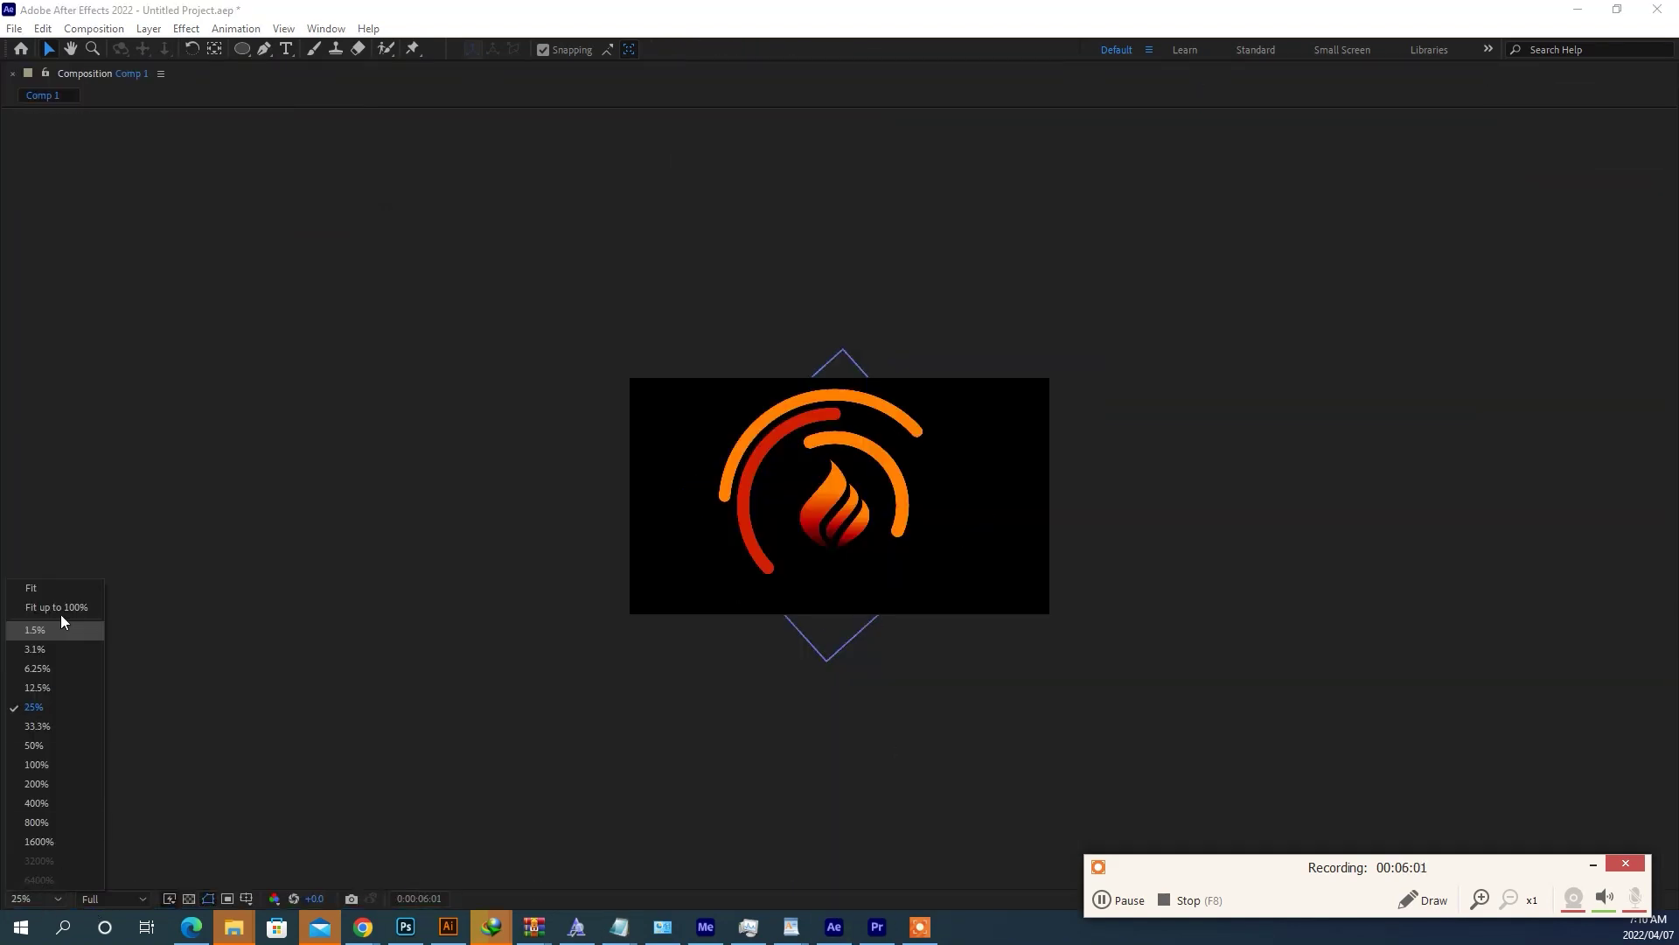
click(61, 616)
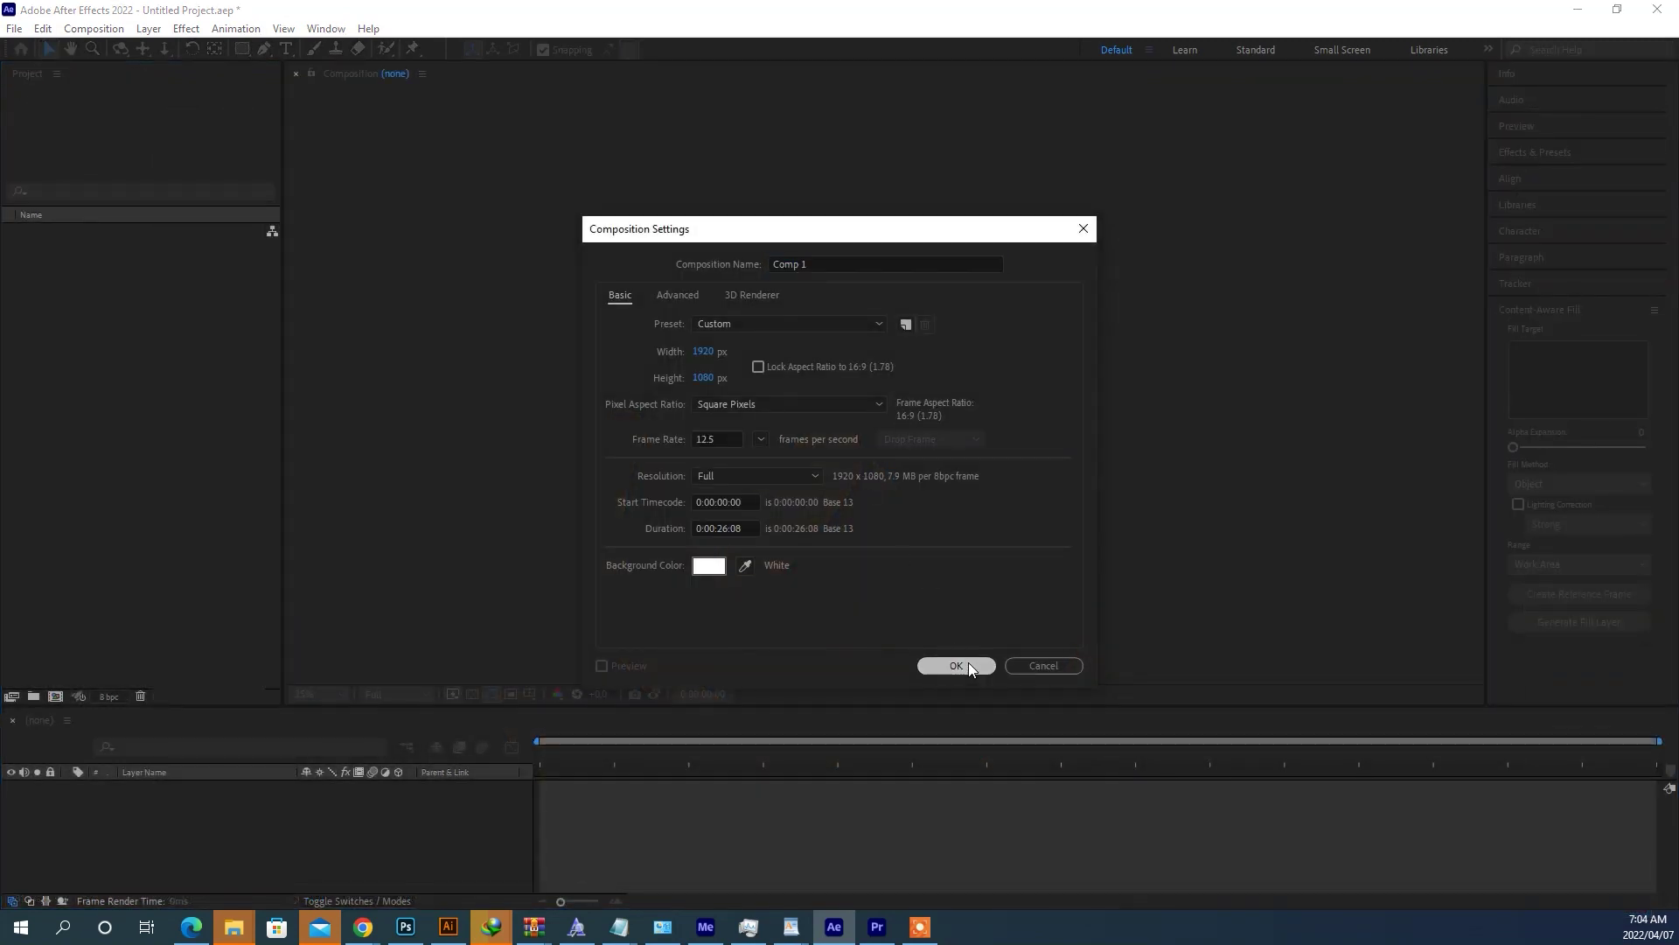
click(956, 665)
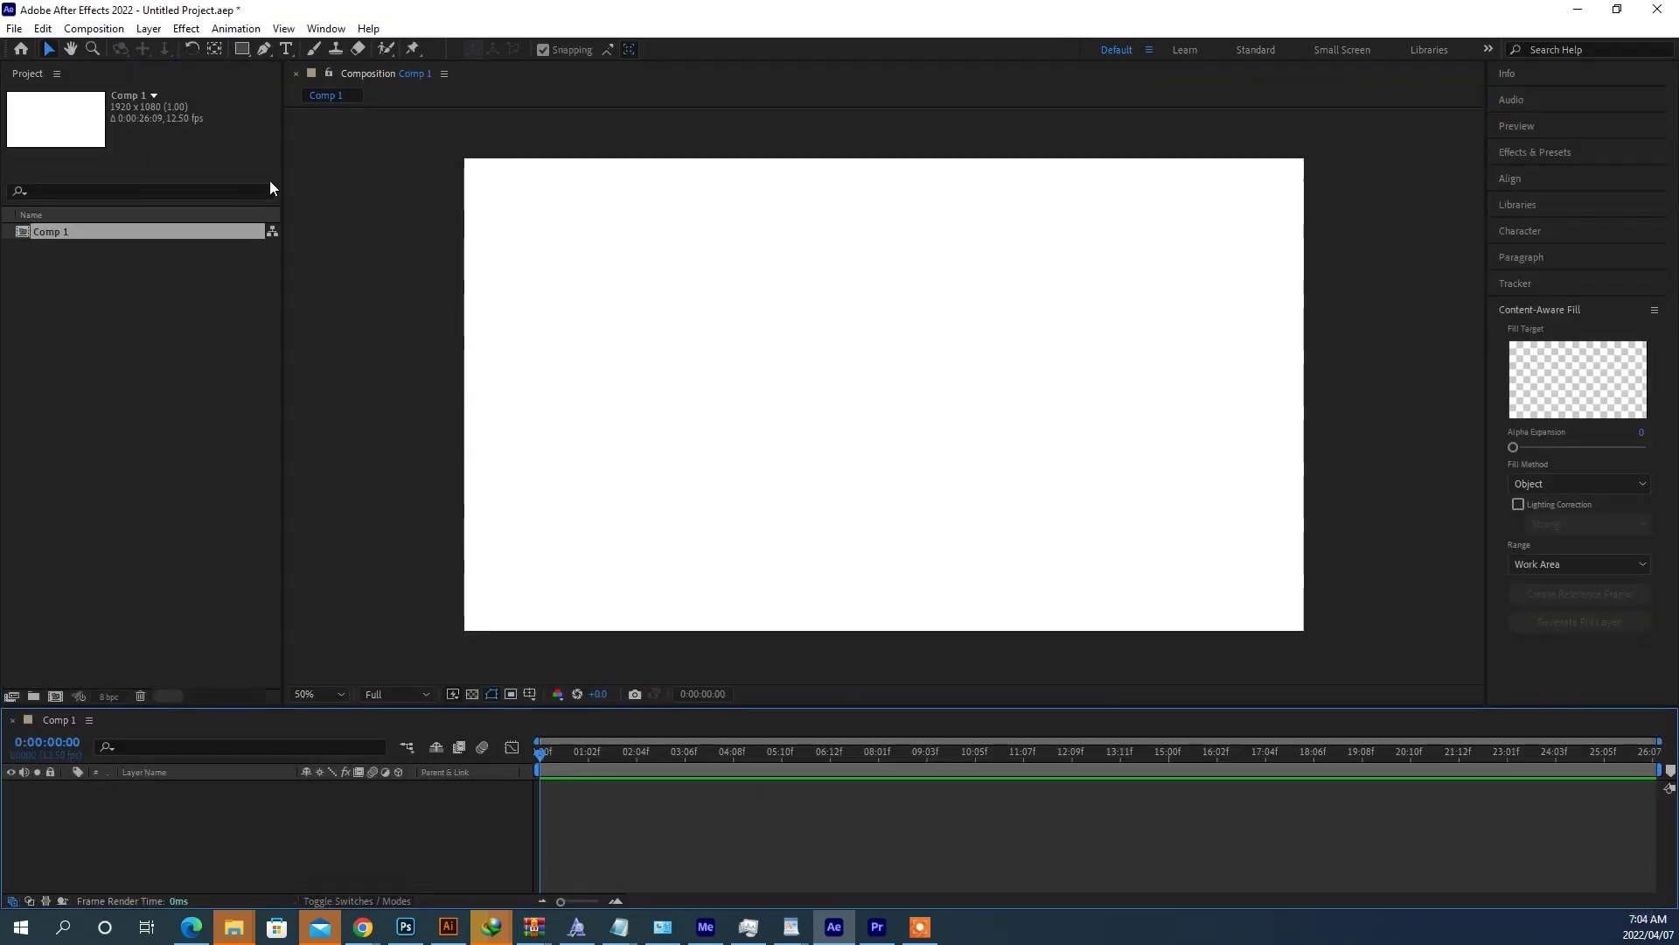
Step: Set Comp 1's background colour to black (000000) in Composition Settings
click(93, 28)
click(113, 72)
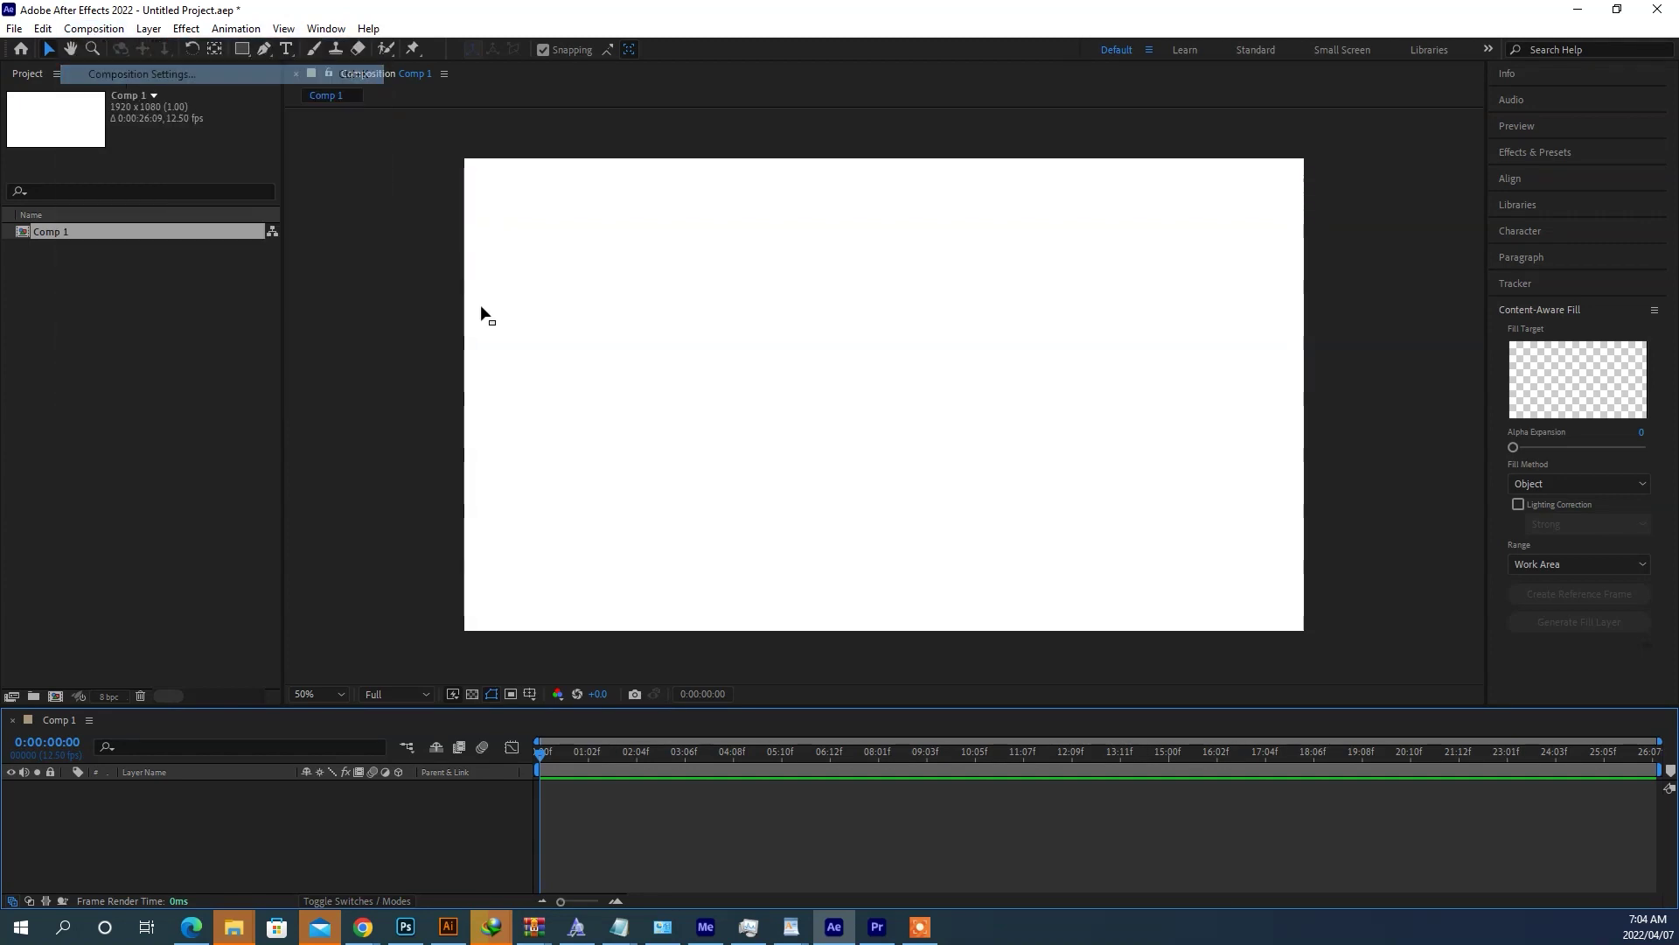
click(709, 565)
drag(817, 536, 813, 575)
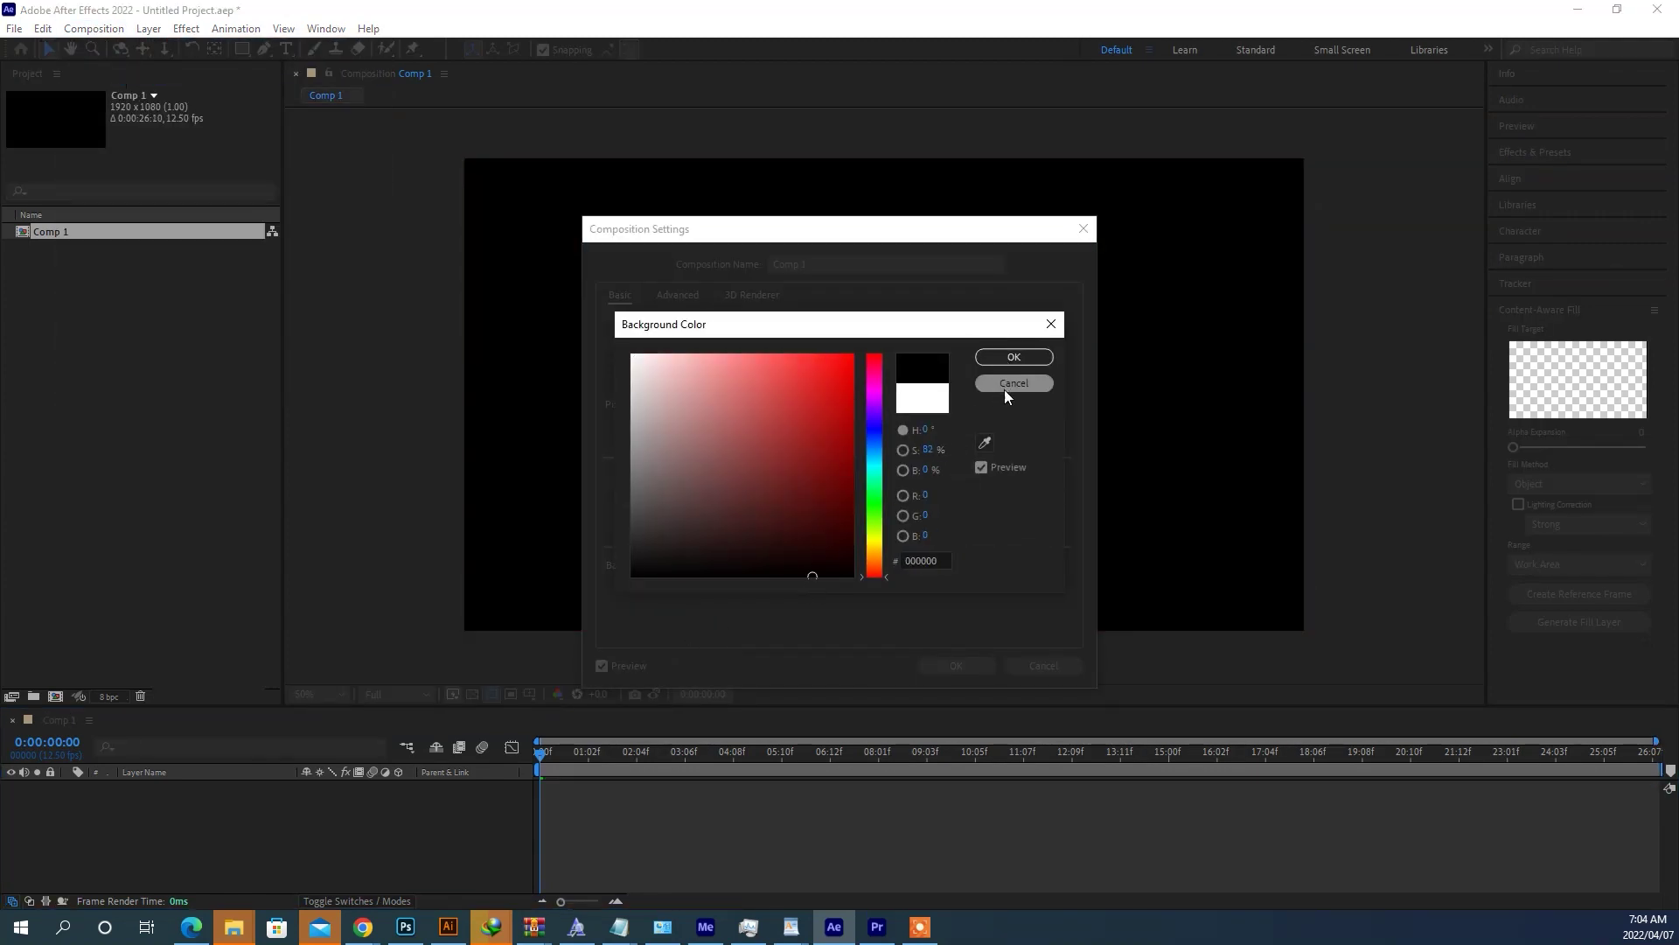
key(Return)
click(943, 667)
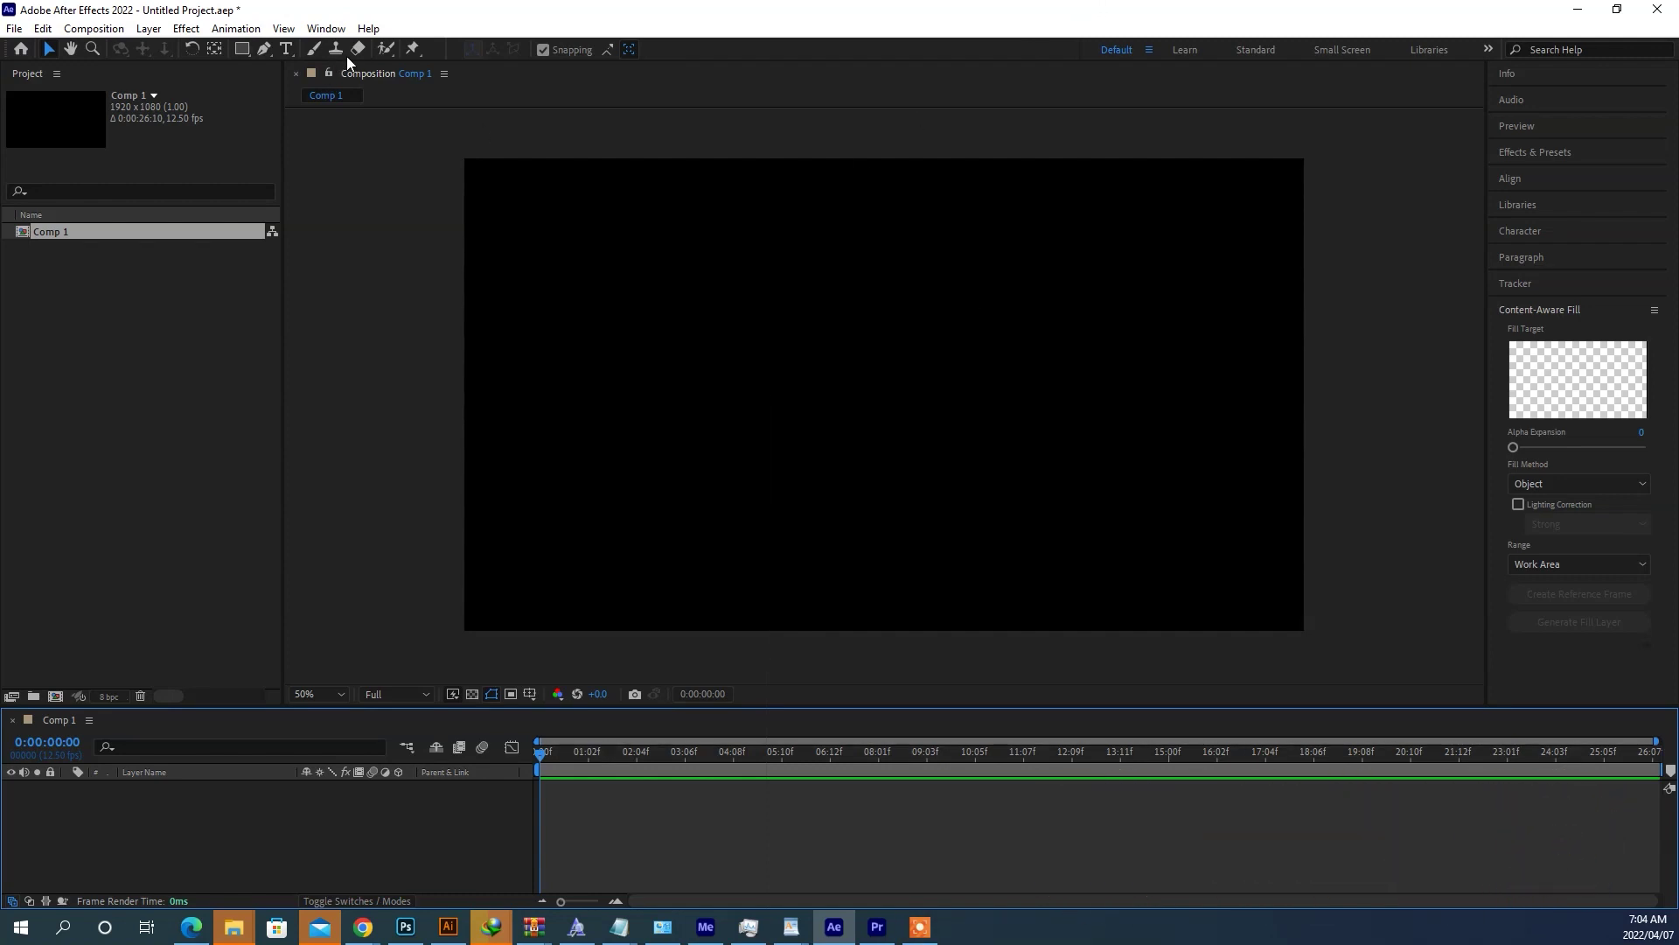
Step: Draw a circle with the Ellipse Tool, centre it, and set an 80 px stroke
click(248, 50)
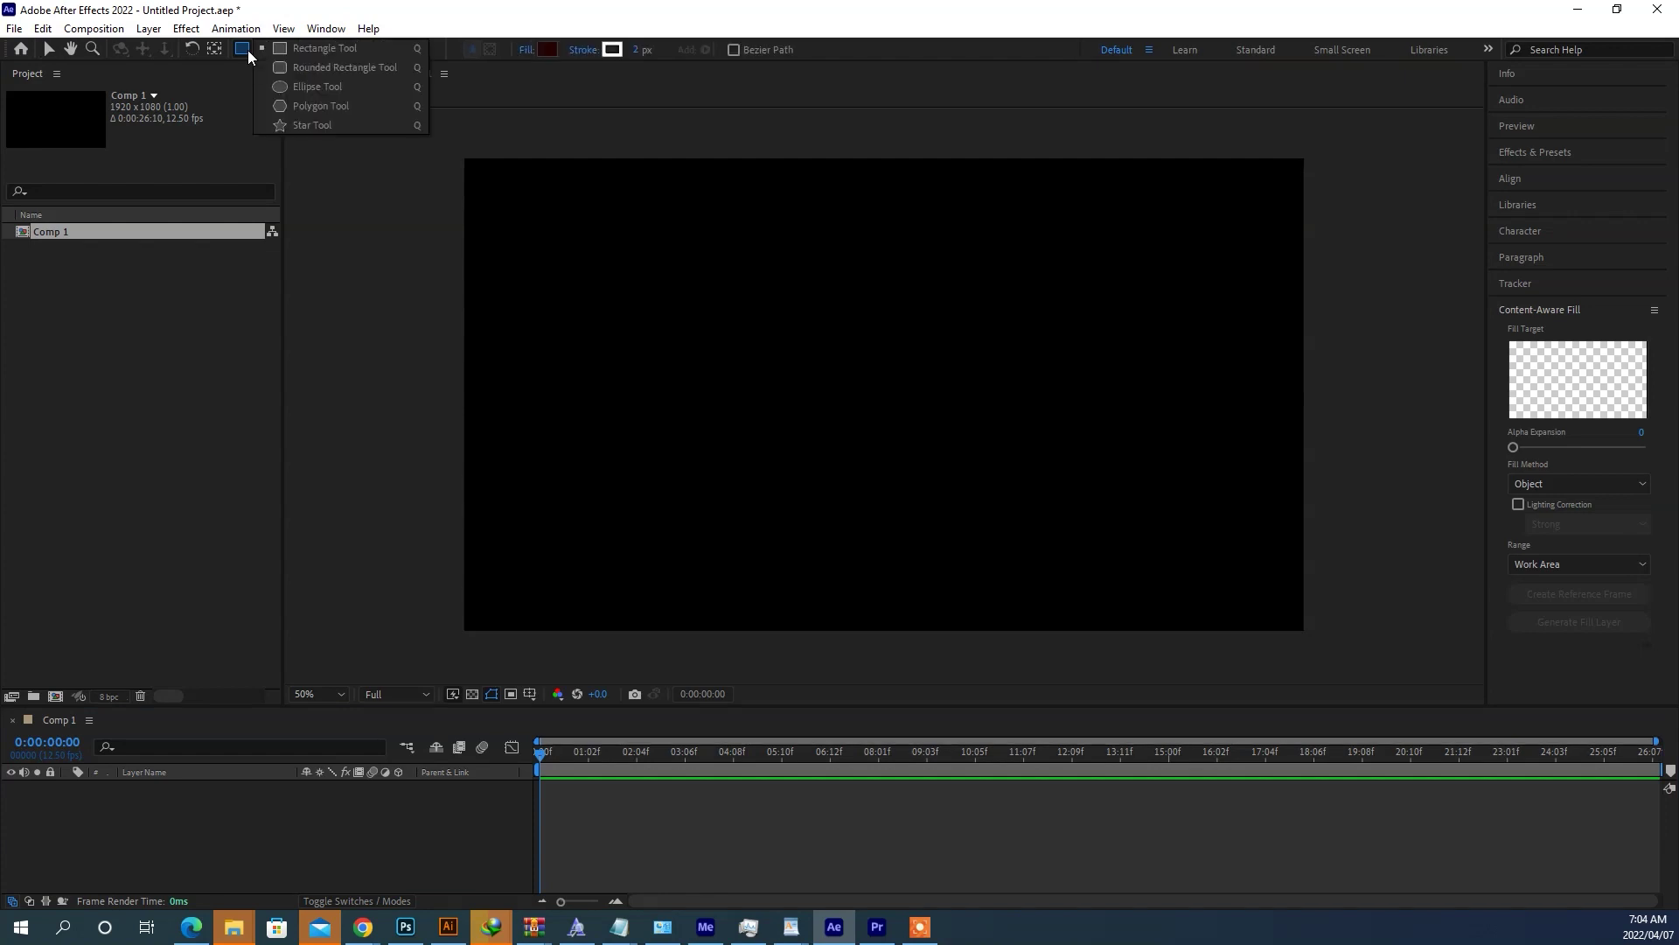
click(298, 90)
drag(752, 329, 1023, 530)
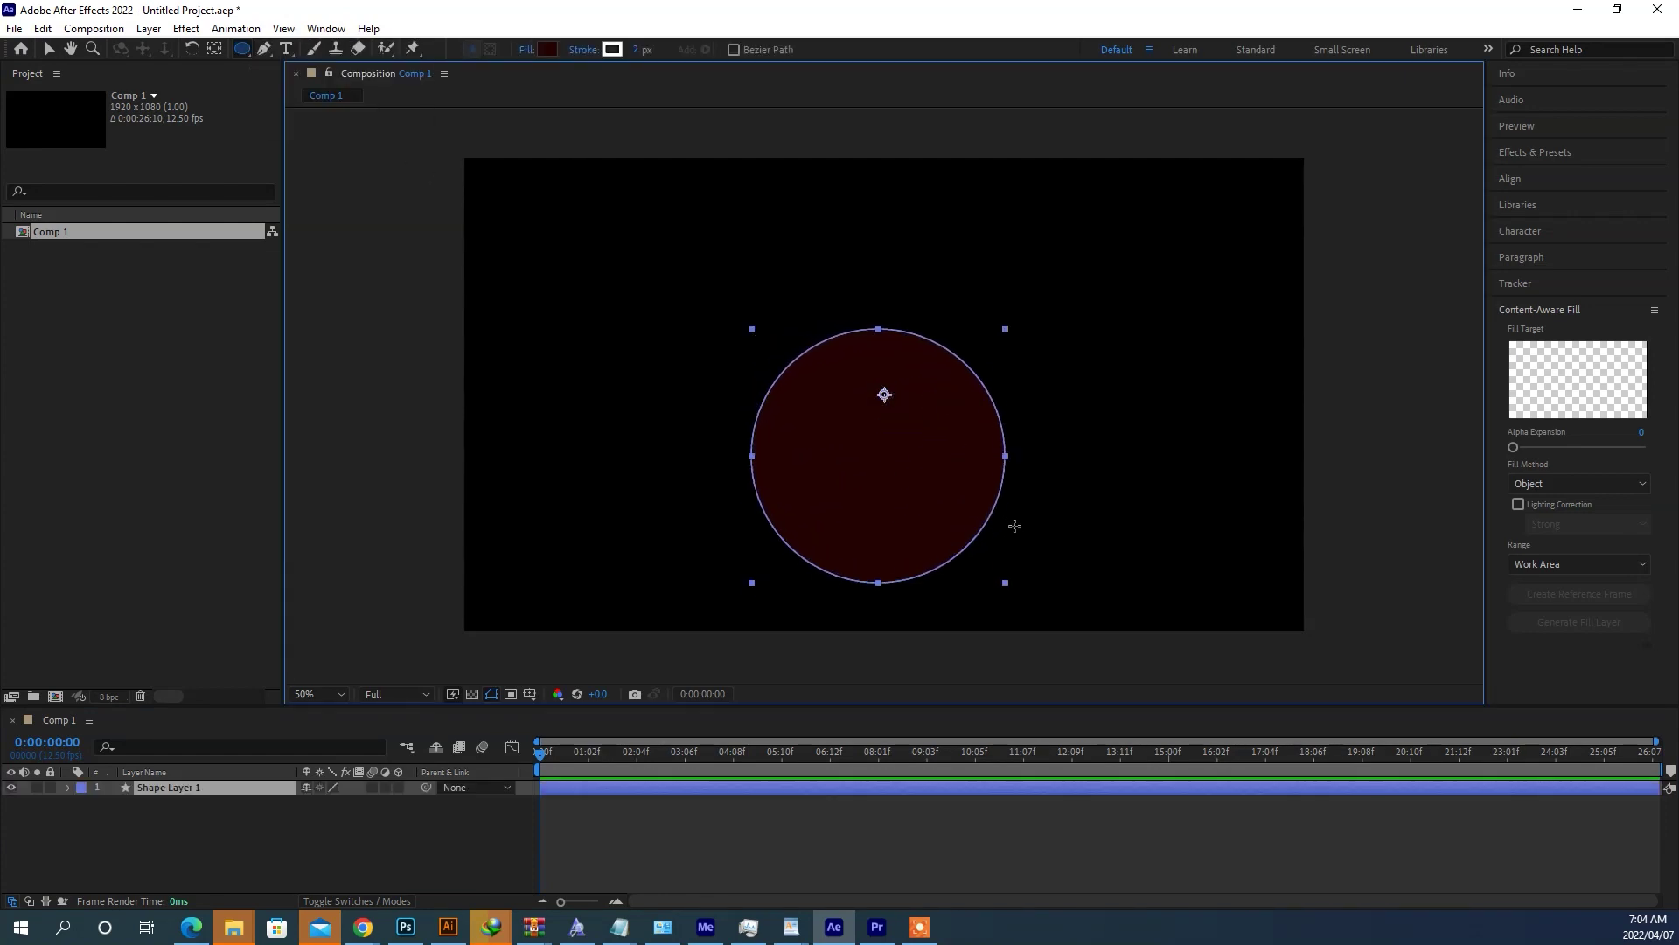
click(50, 49)
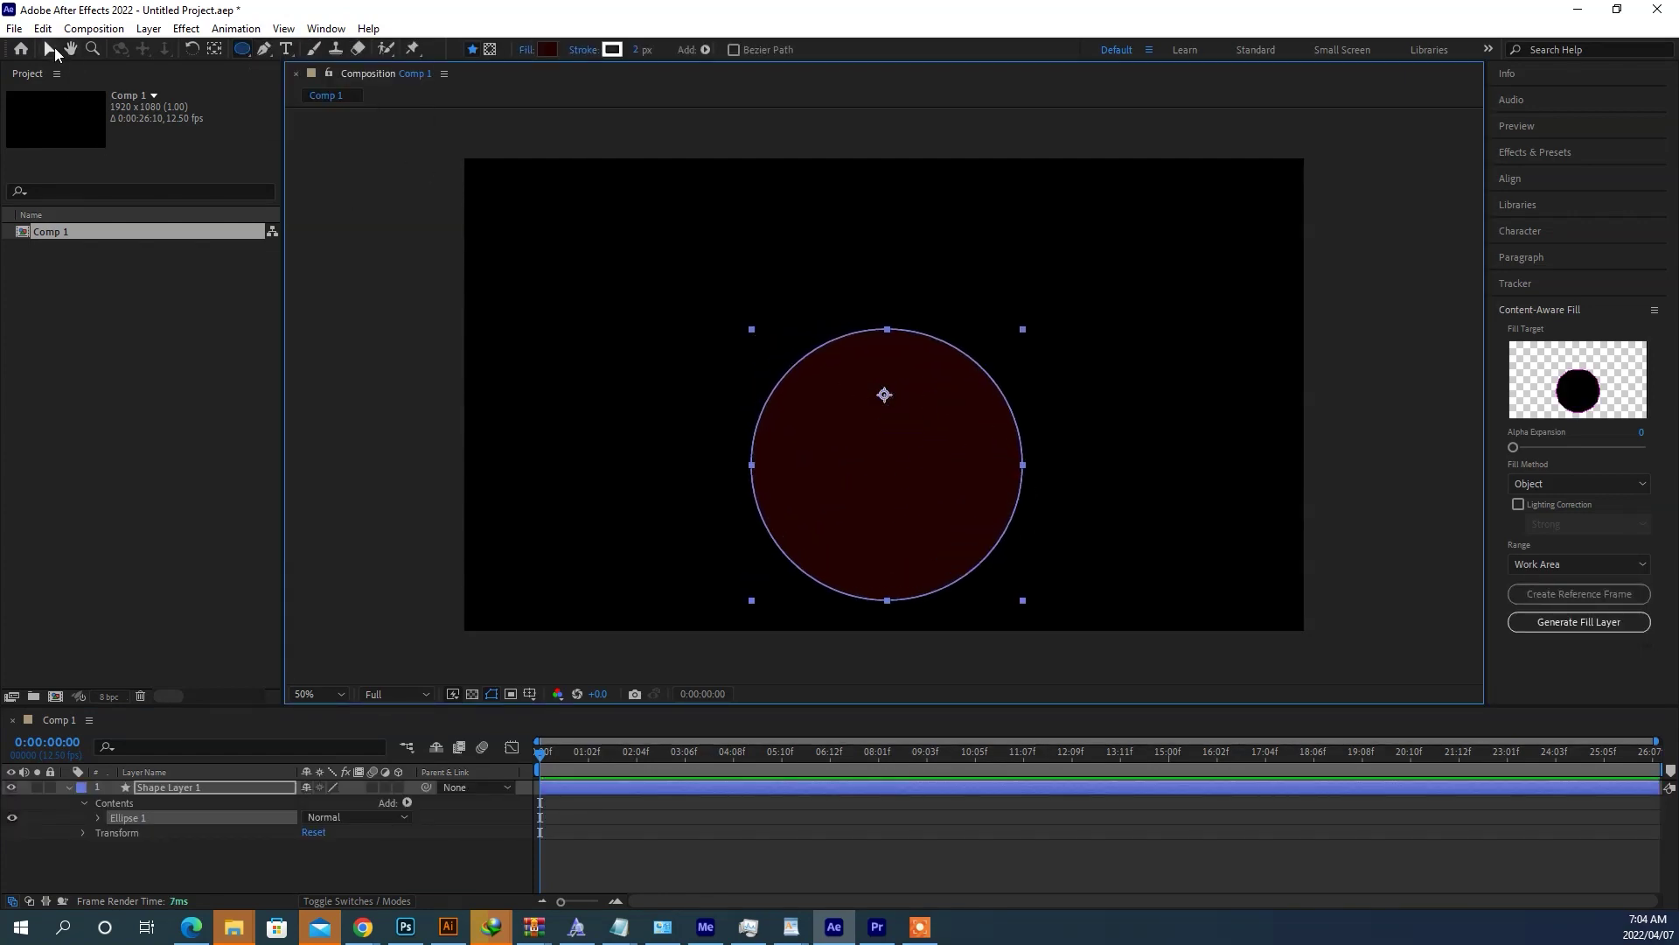
drag(814, 421, 801, 370)
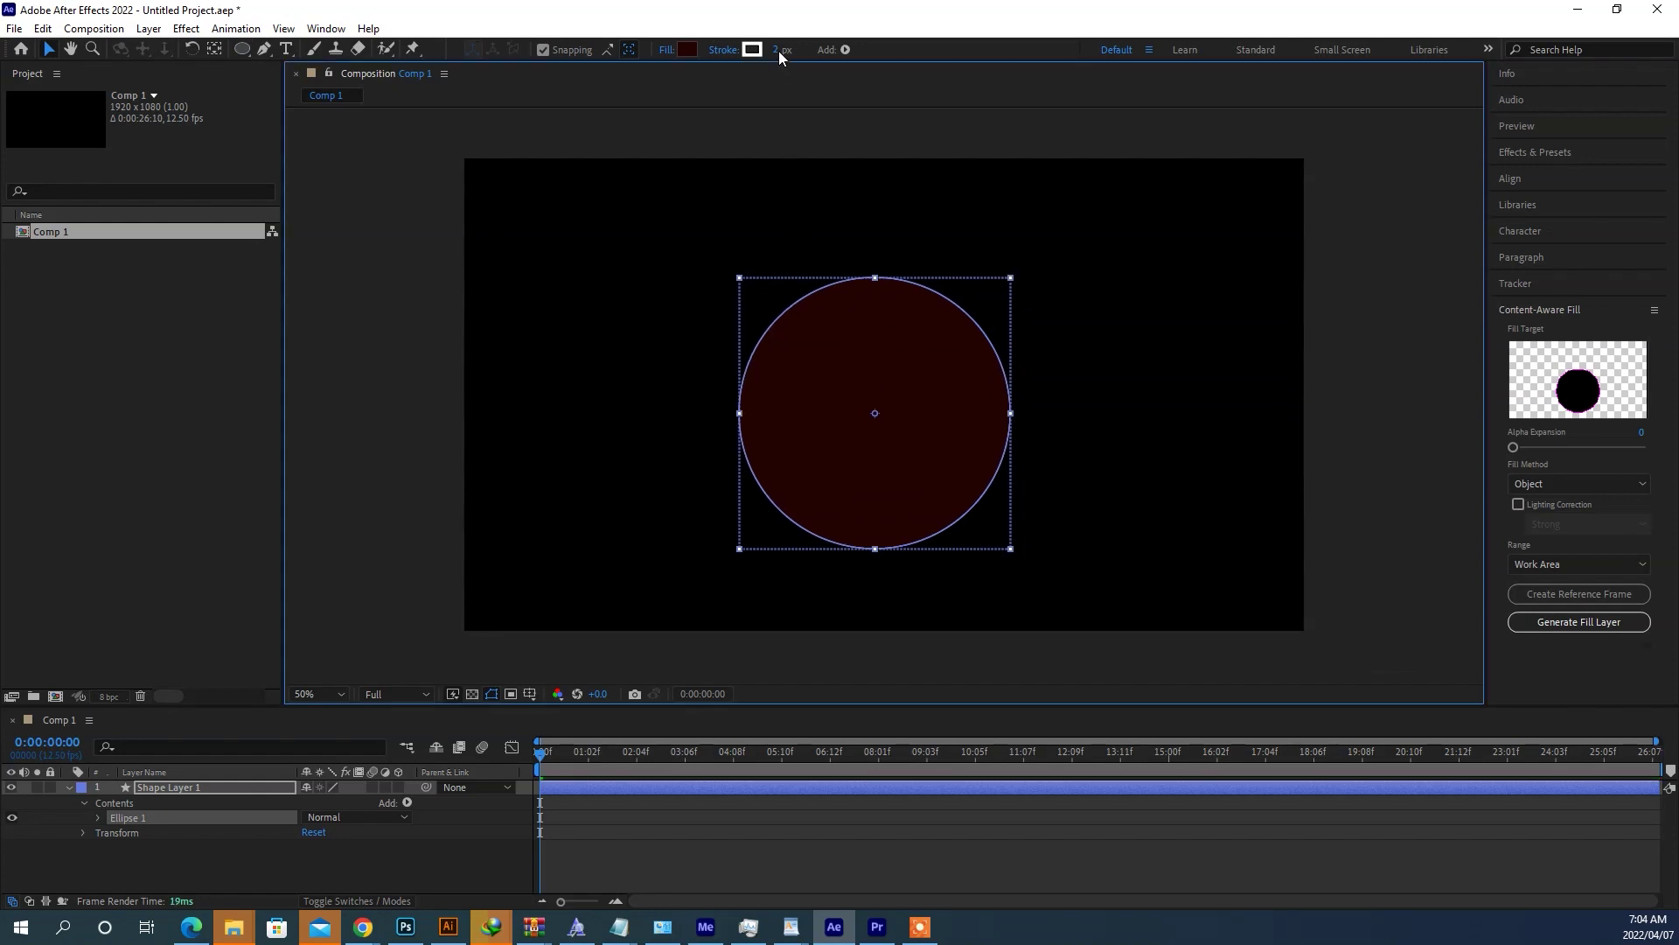
drag(778, 51, 862, 52)
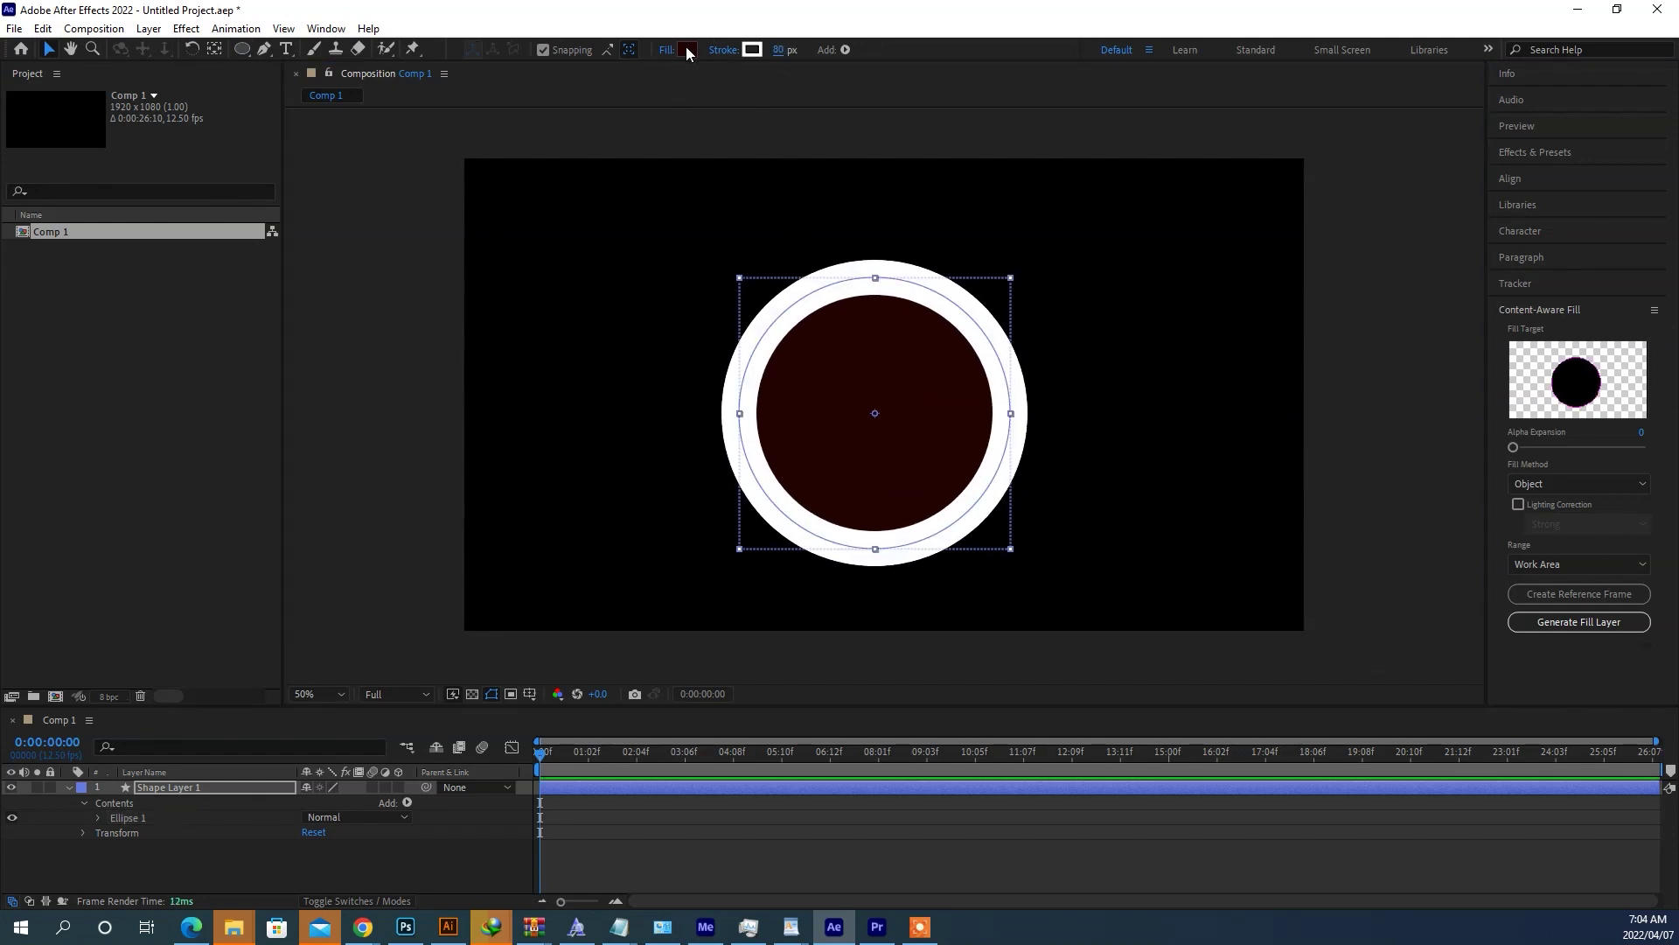
Step: Set the circle's fill to None and collapse the layer contents in the timeline
click(687, 50)
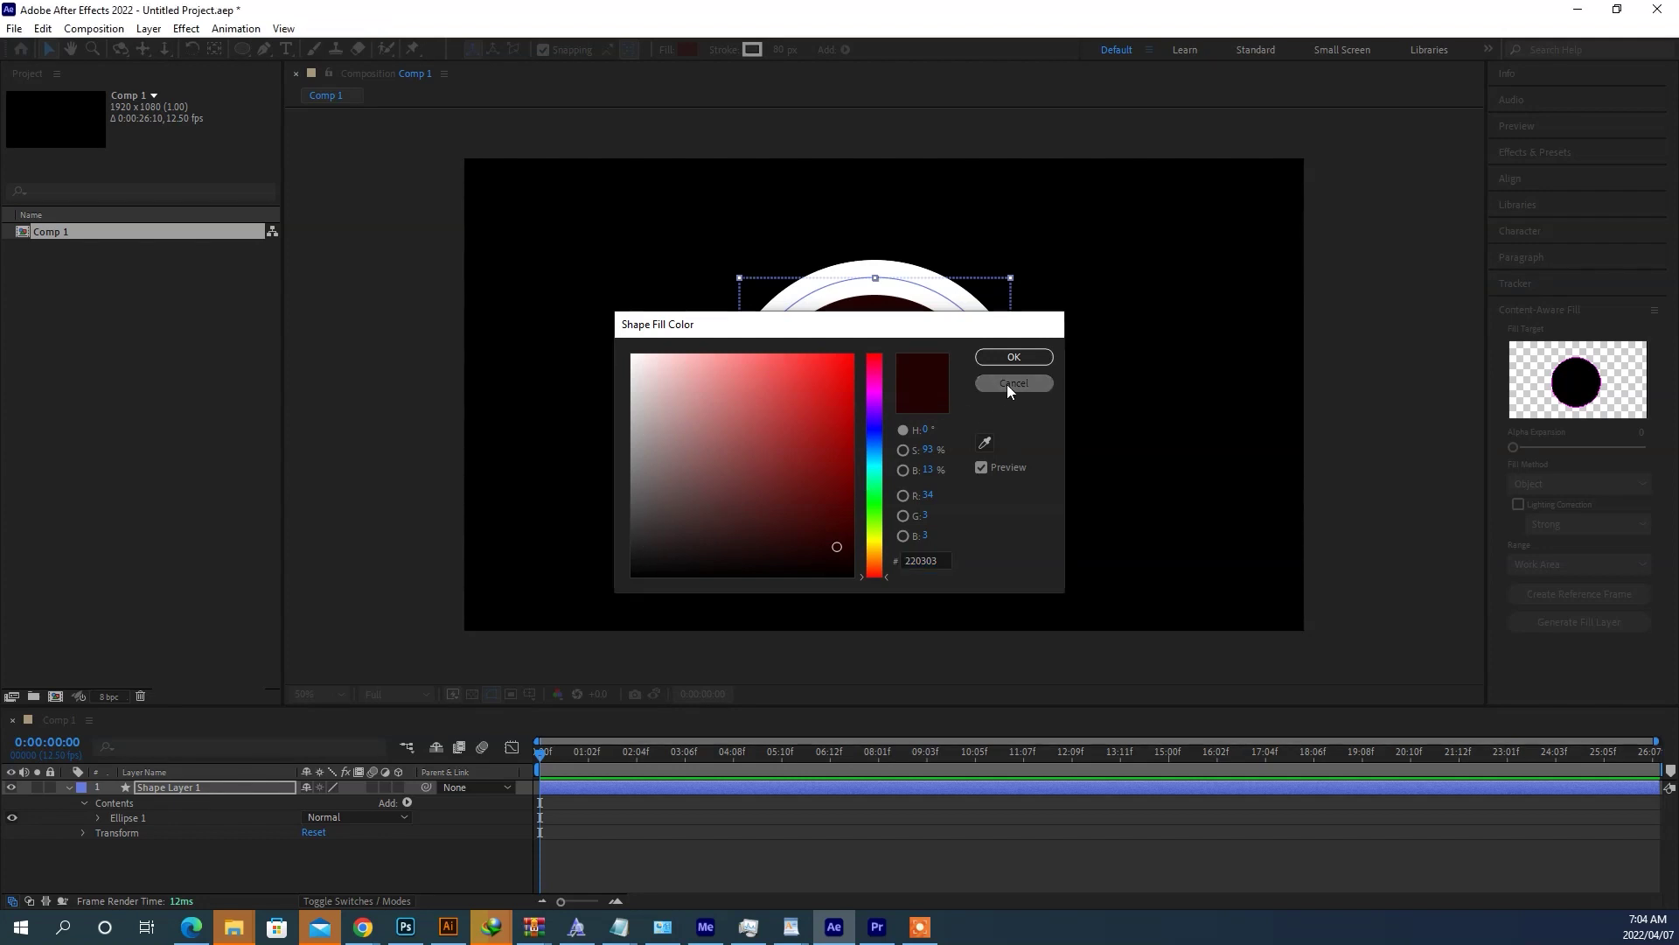
click(1014, 357)
click(666, 50)
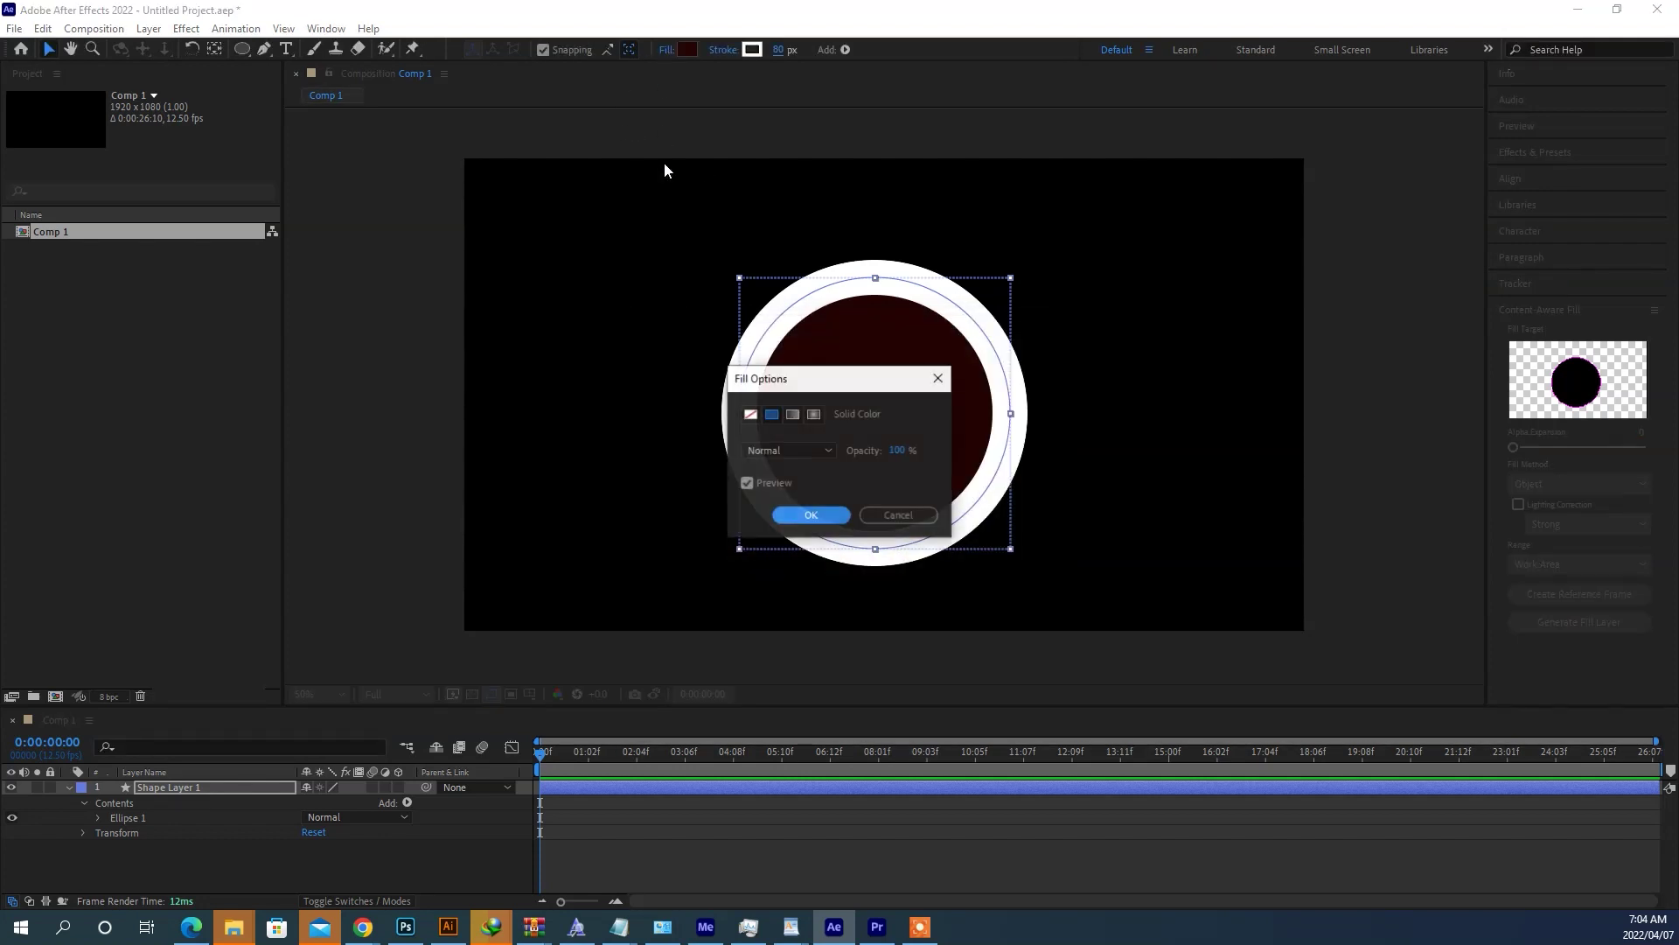
click(750, 416)
click(792, 518)
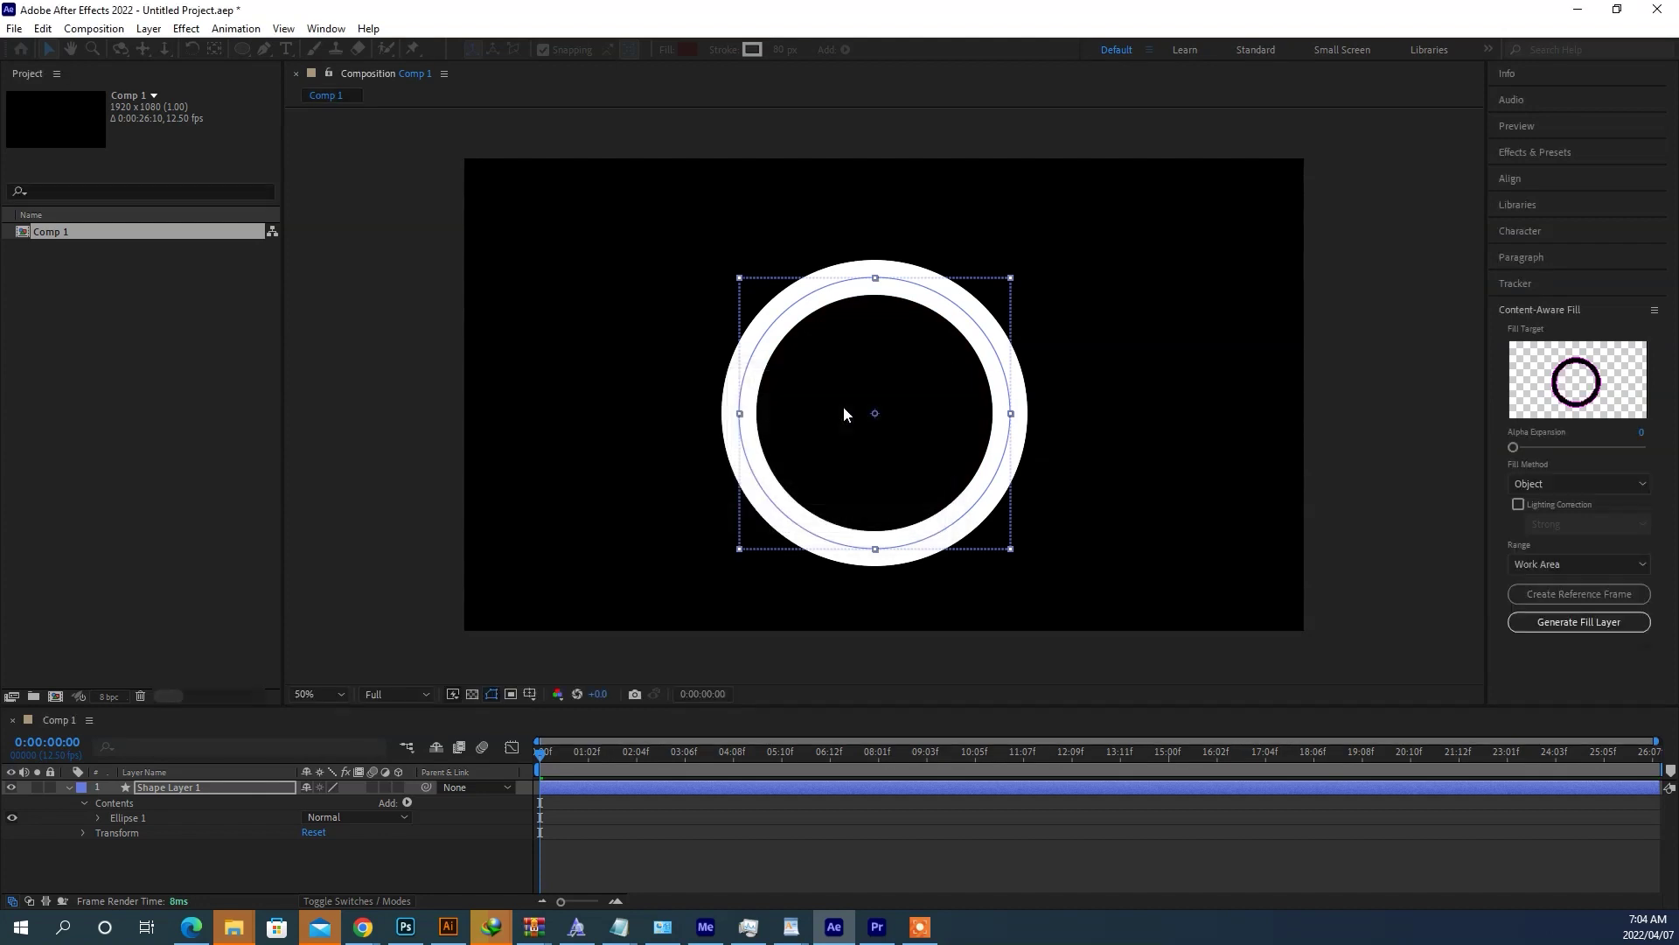
click(72, 798)
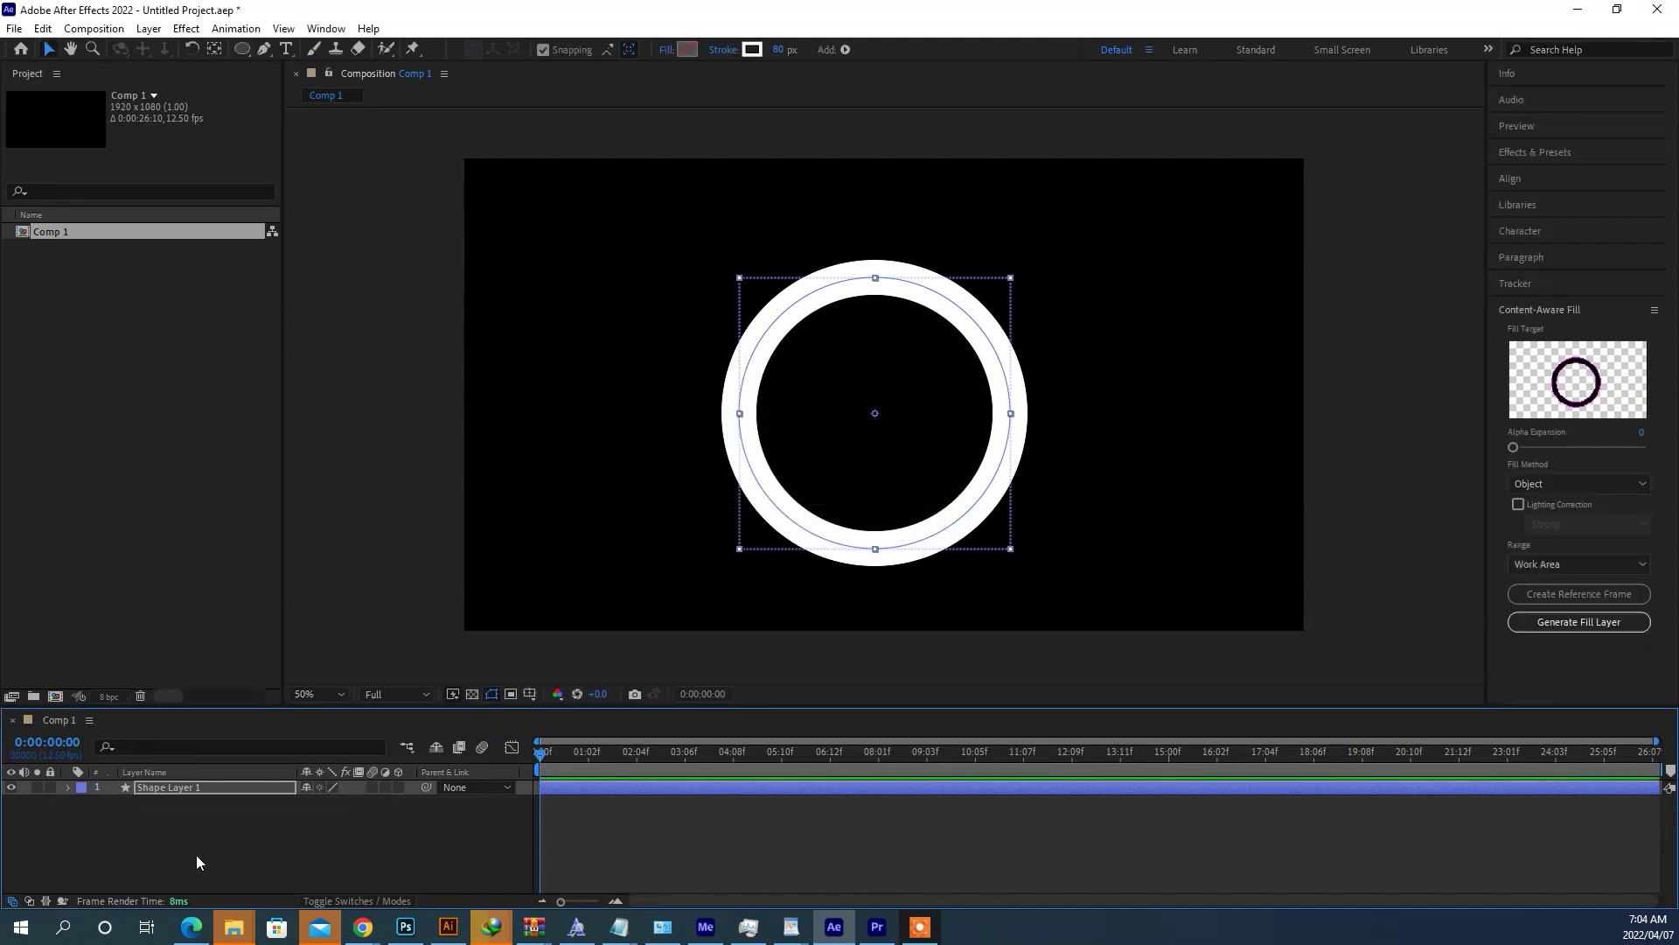
click(408, 803)
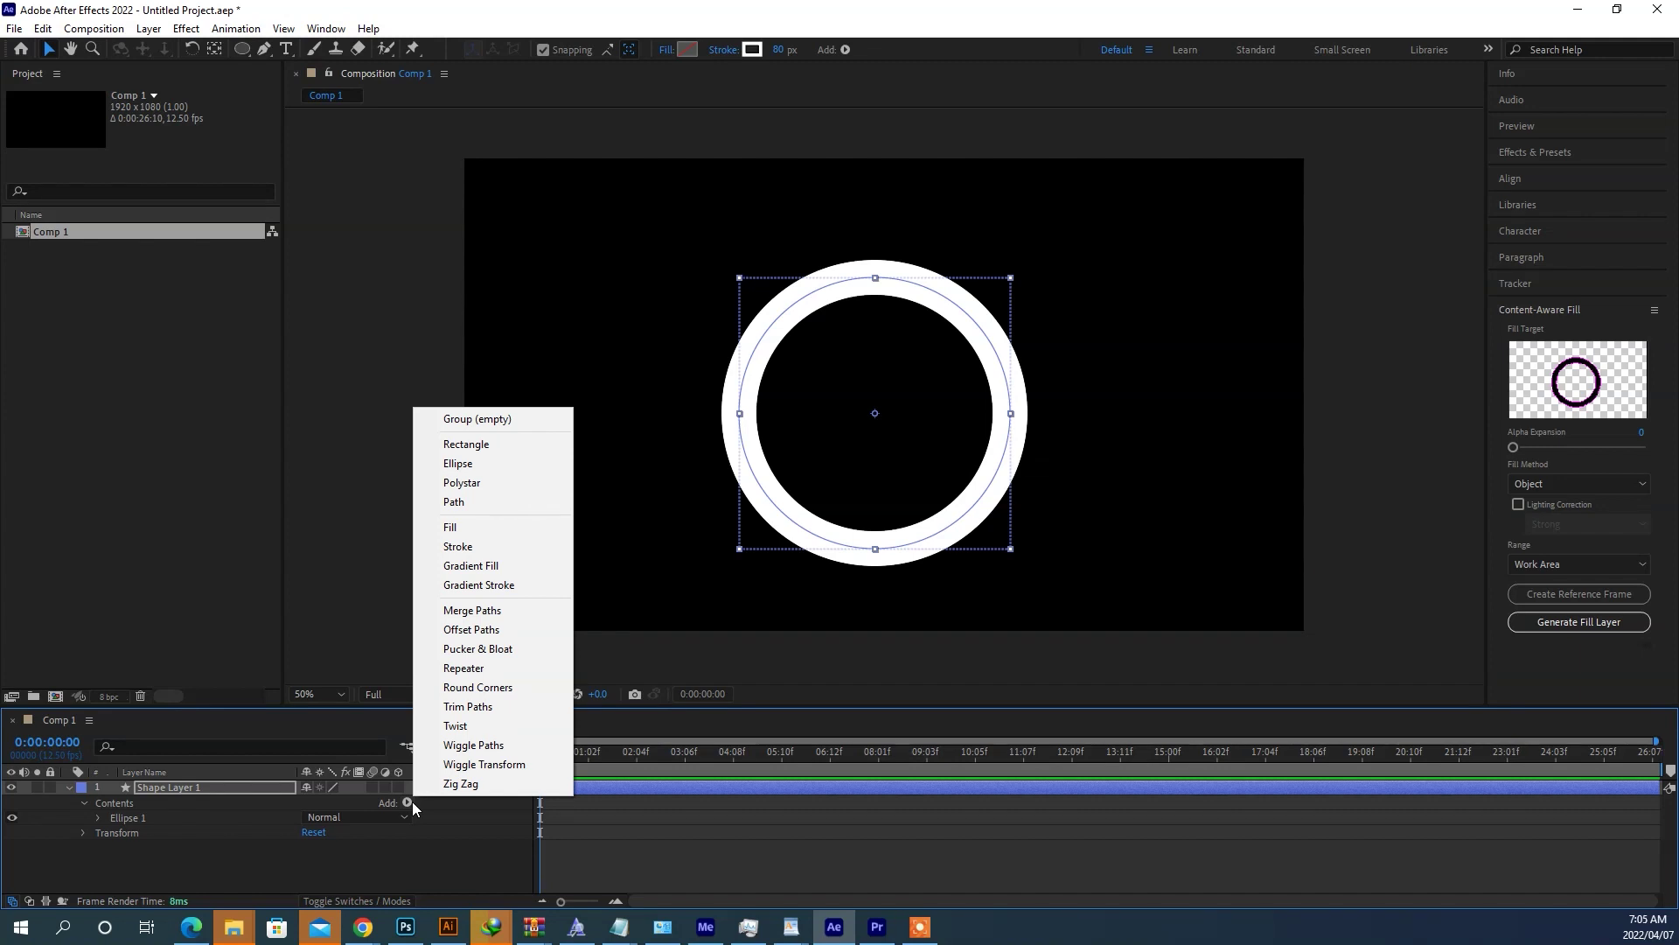
Step: Add Trim Paths to the ellipse, enlarge the timeline, and check Scale and Rotation
click(468, 706)
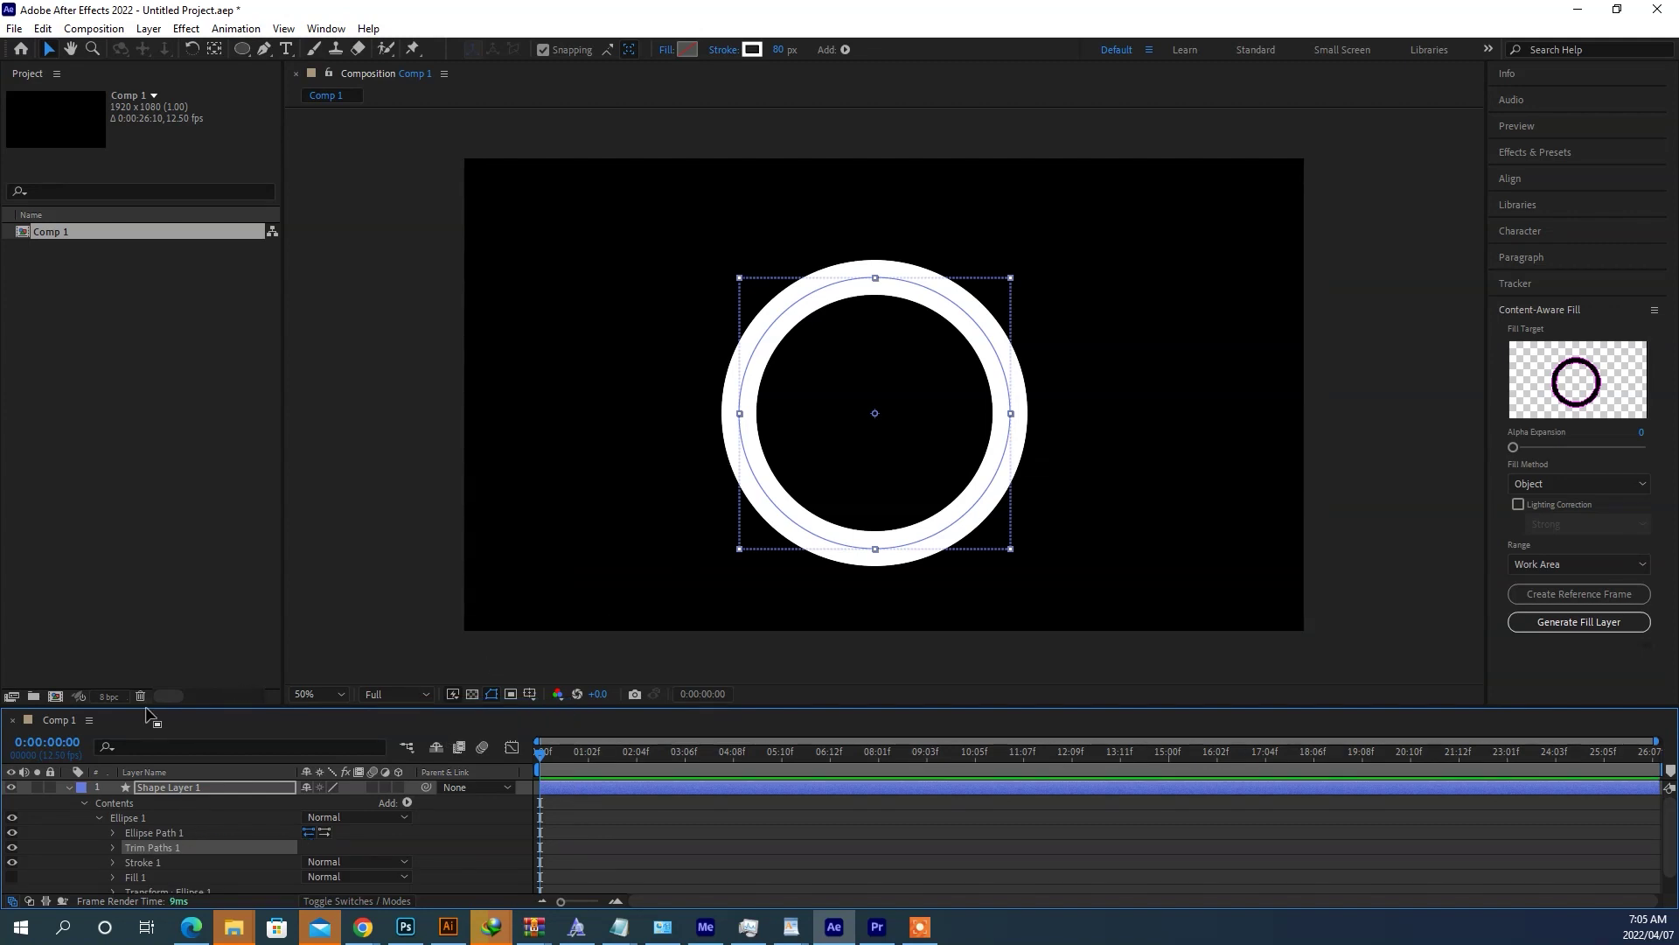
drag(146, 705, 184, 462)
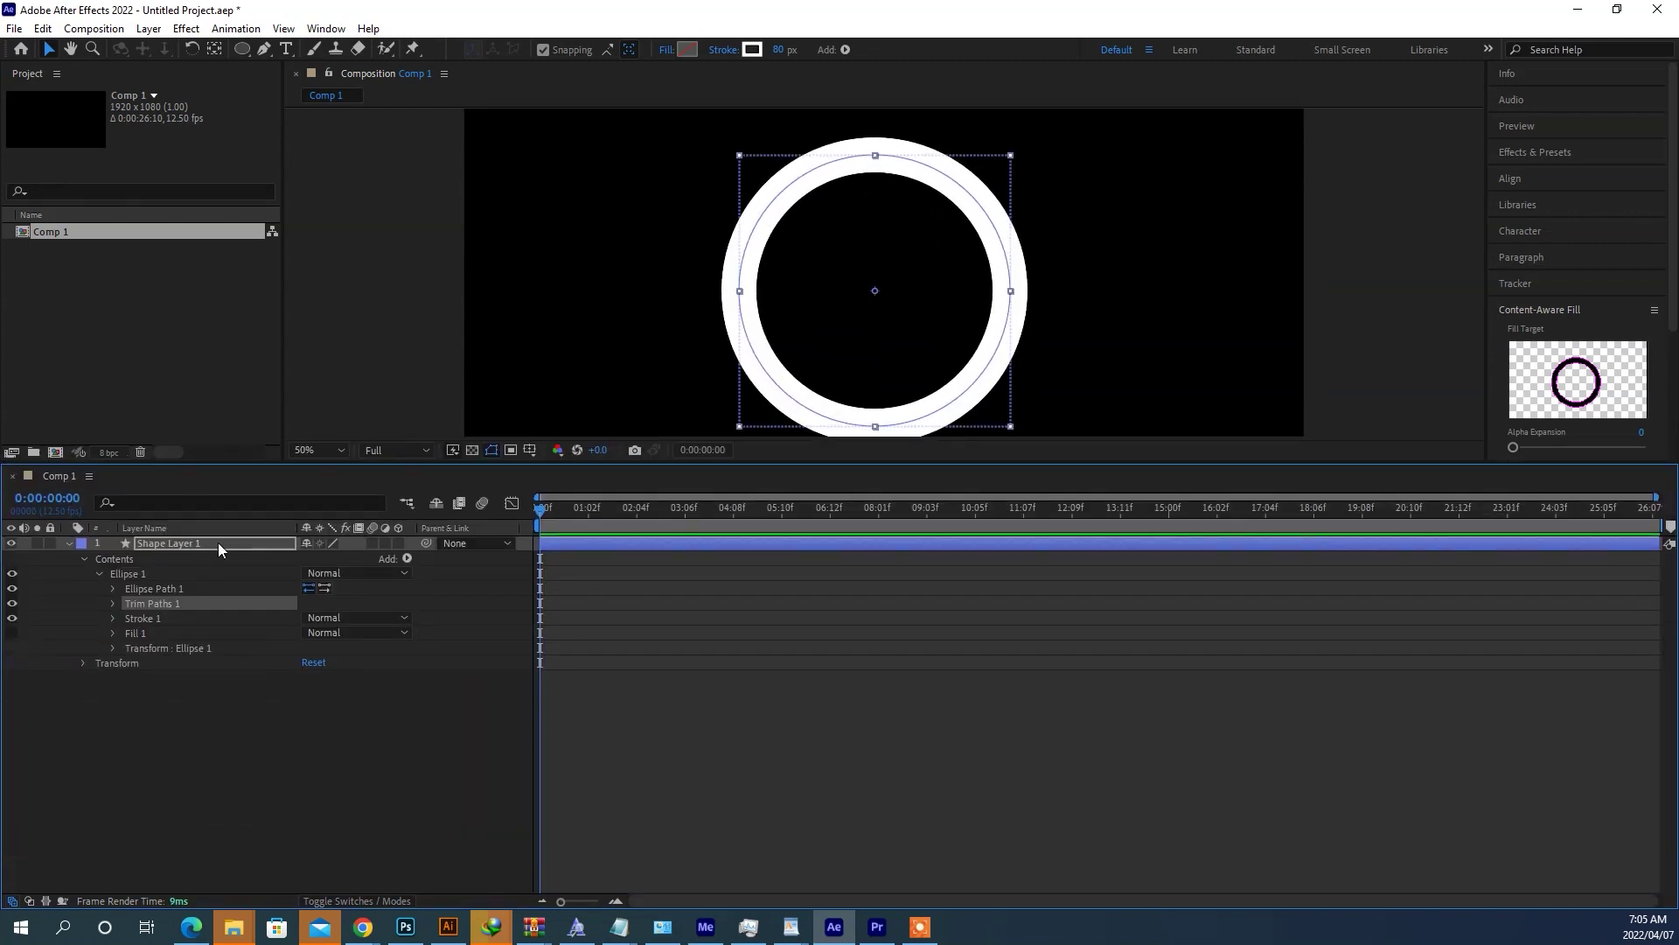
key(s)
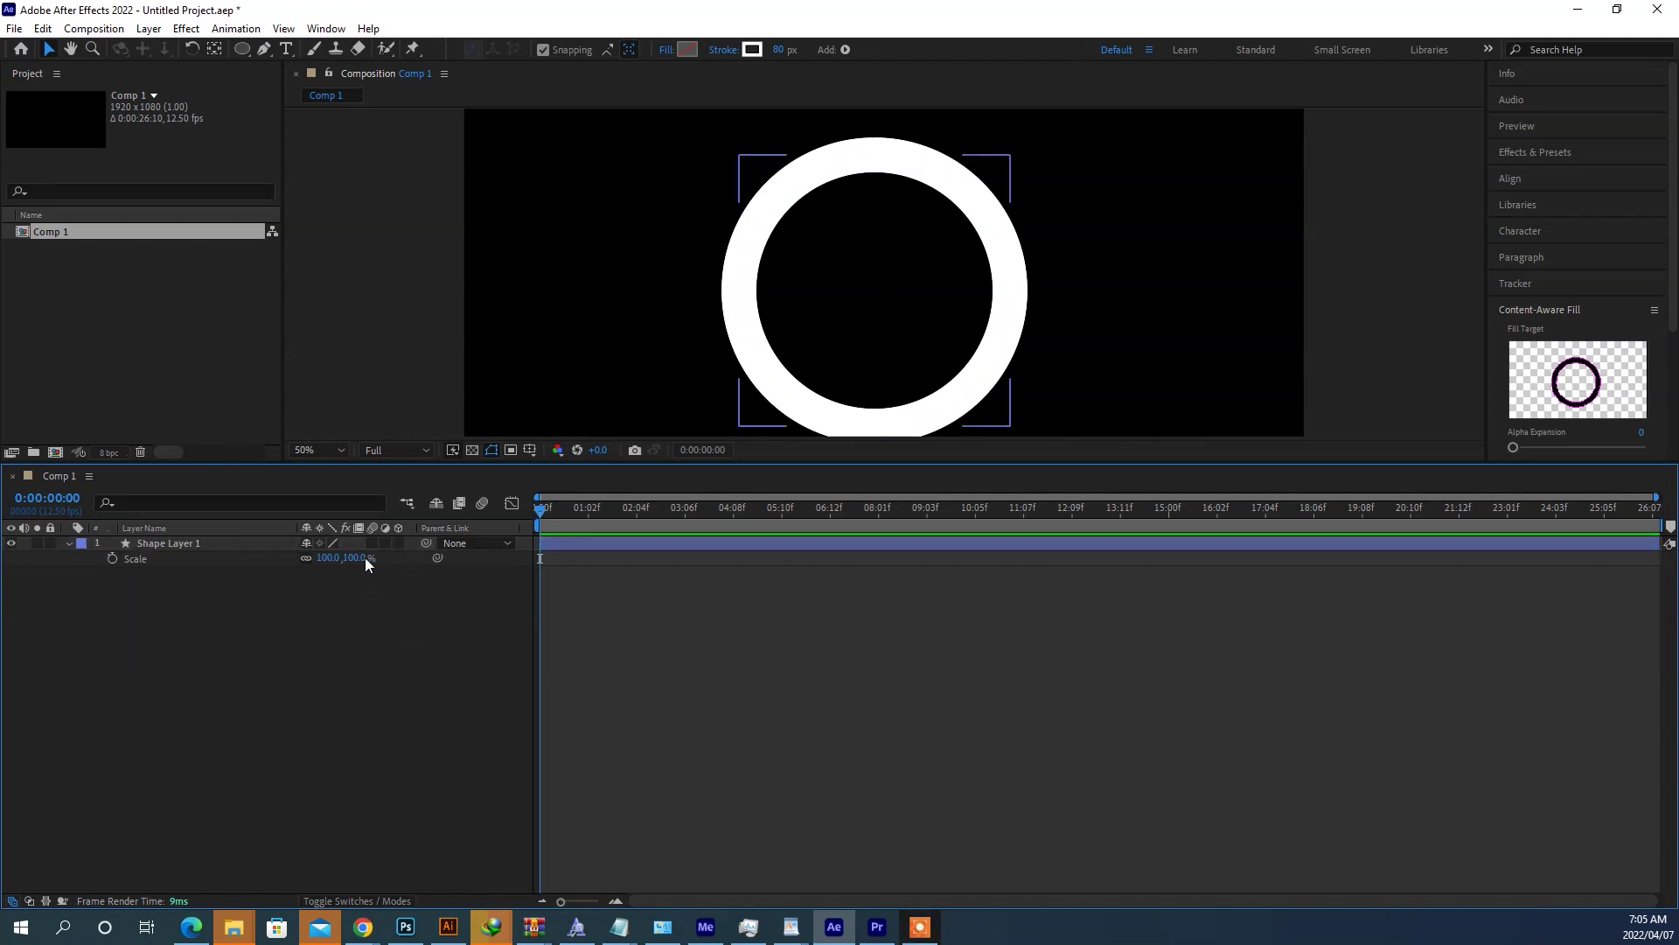
key(r)
Step: Twirl open Shape Layer 1's full property list and its Contents group
click(331, 560)
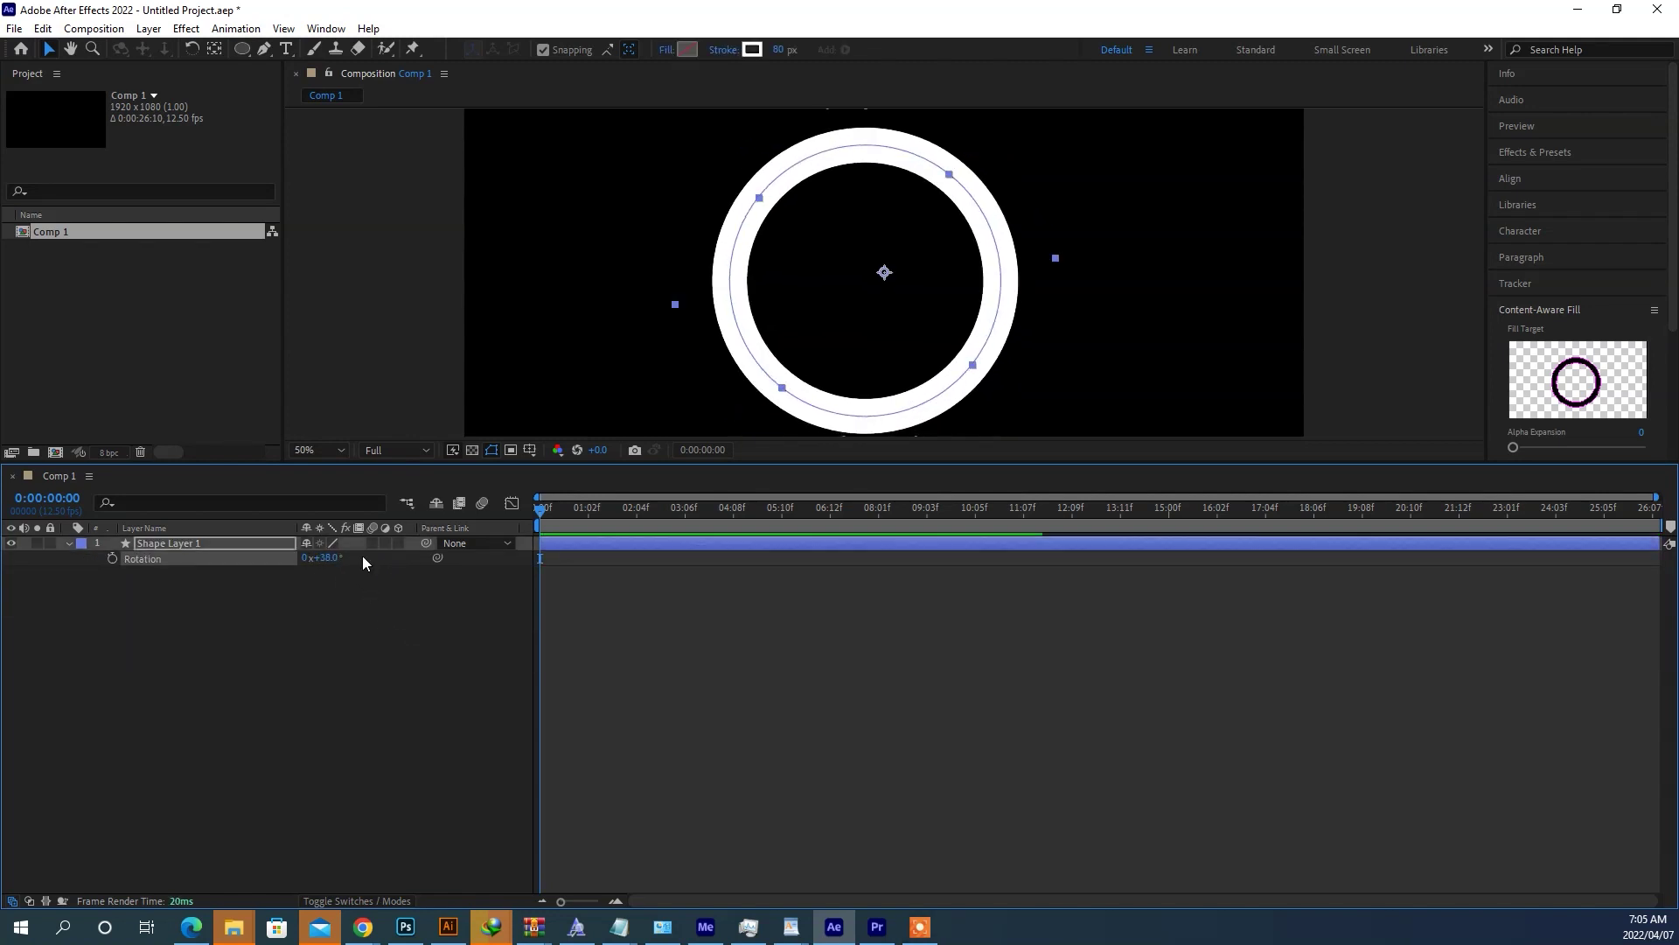
click(404, 673)
click(172, 559)
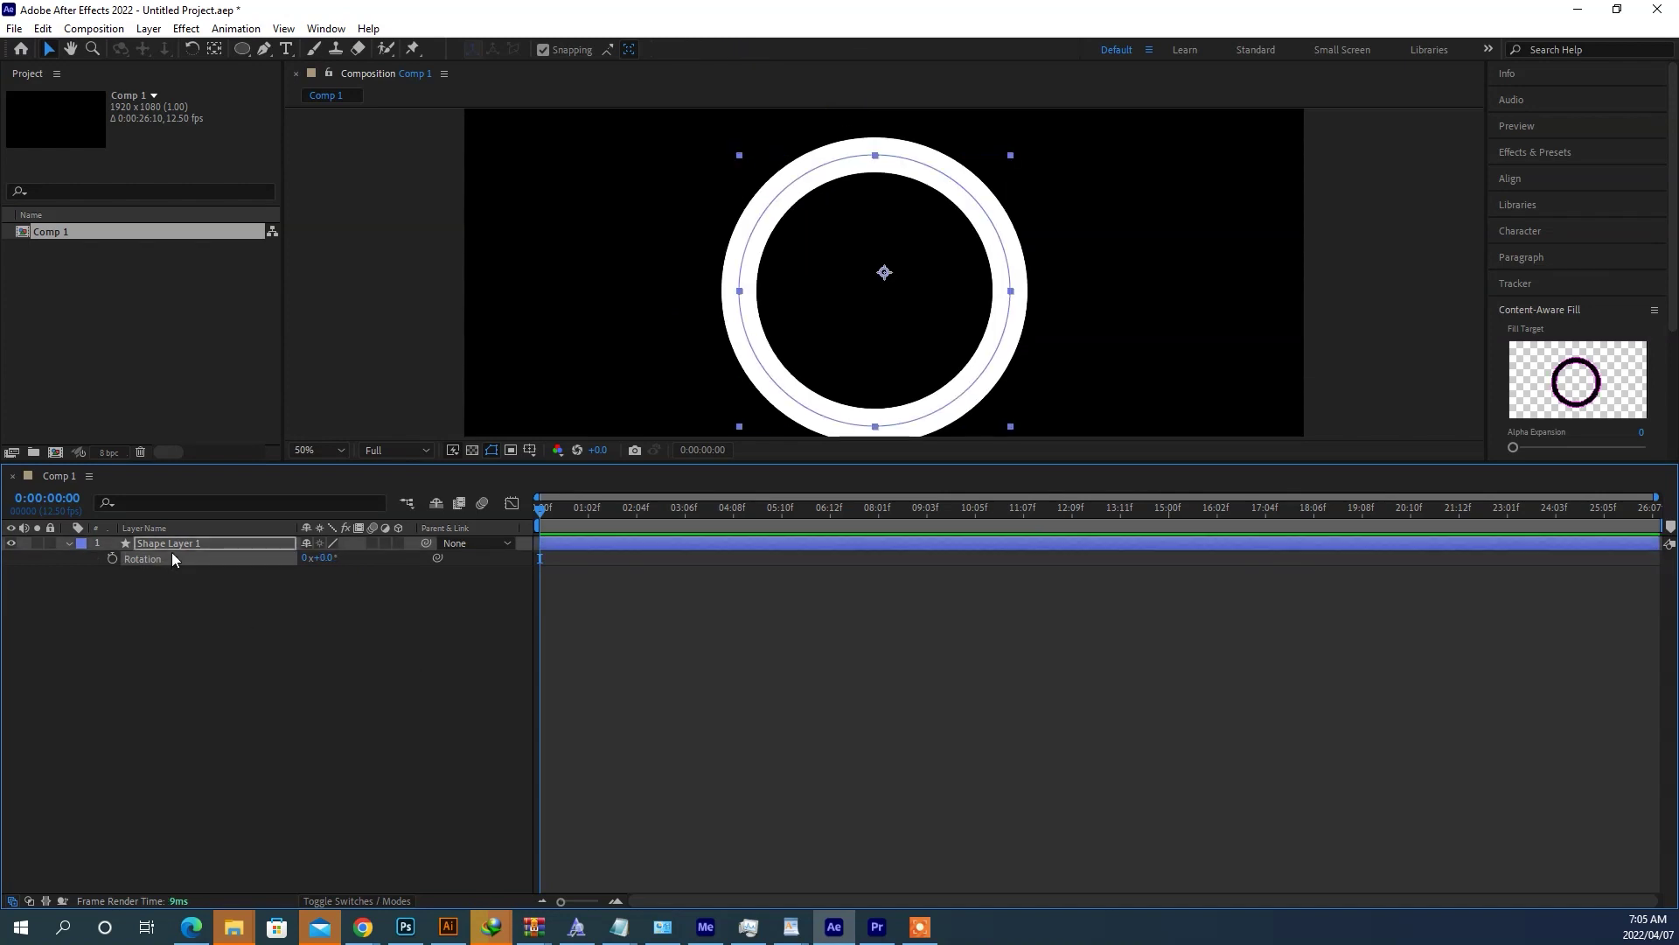
click(97, 558)
click(70, 543)
click(70, 543)
click(84, 558)
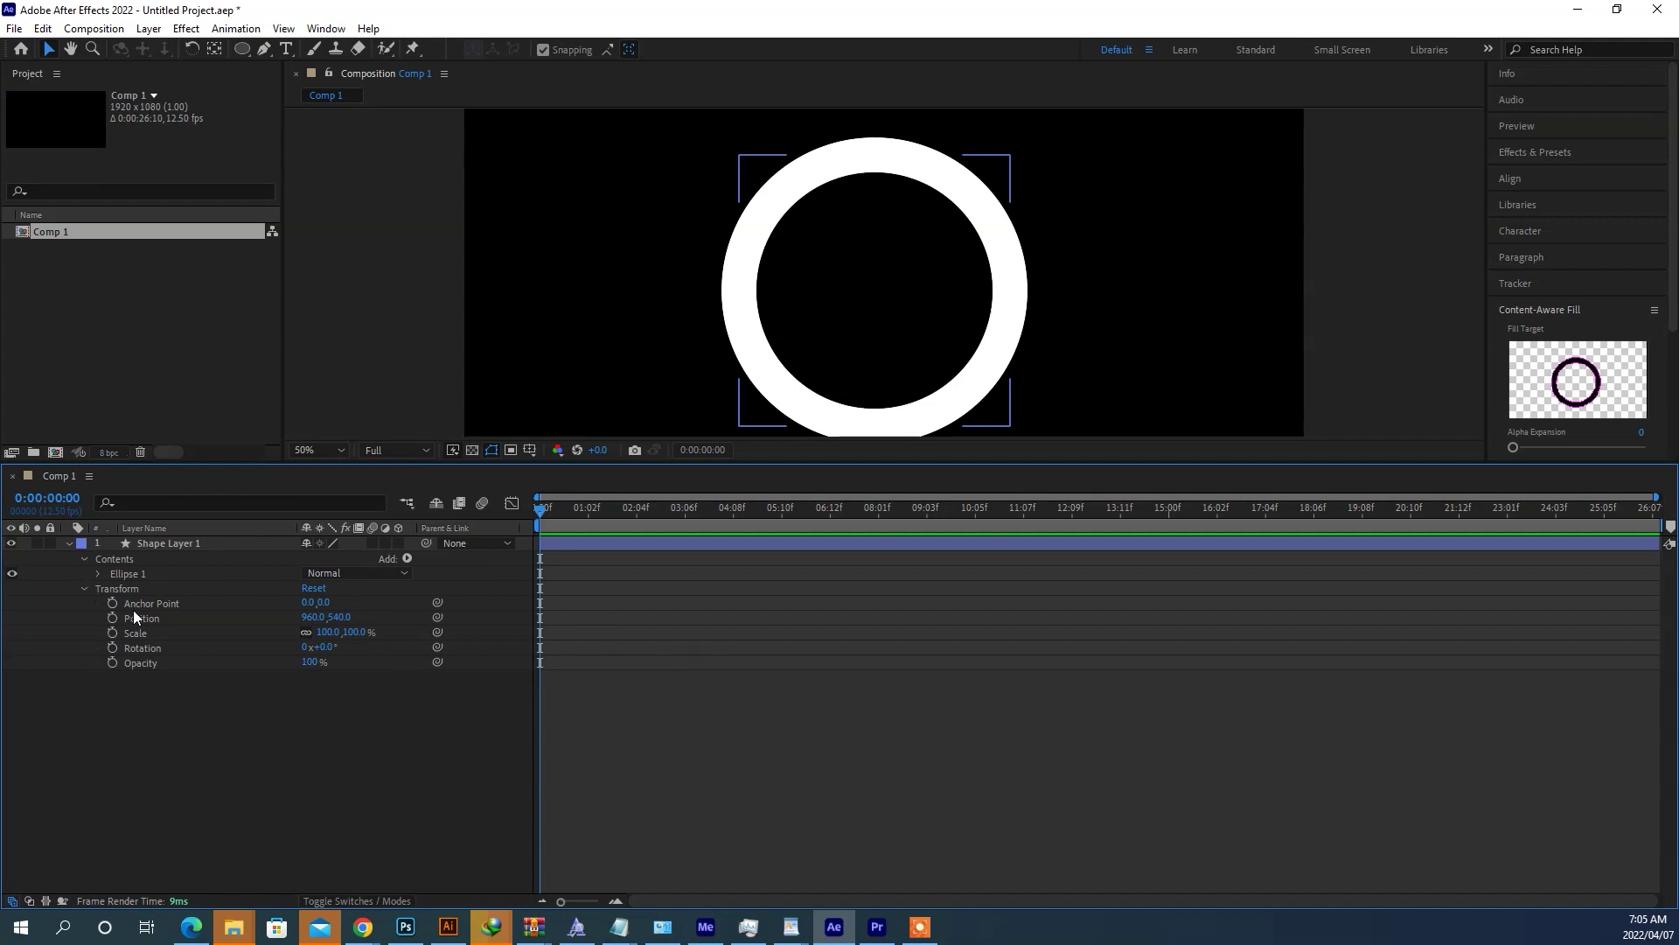
Step: Set Trim Paths Start to 63% and the stroke width to 60 px
click(98, 573)
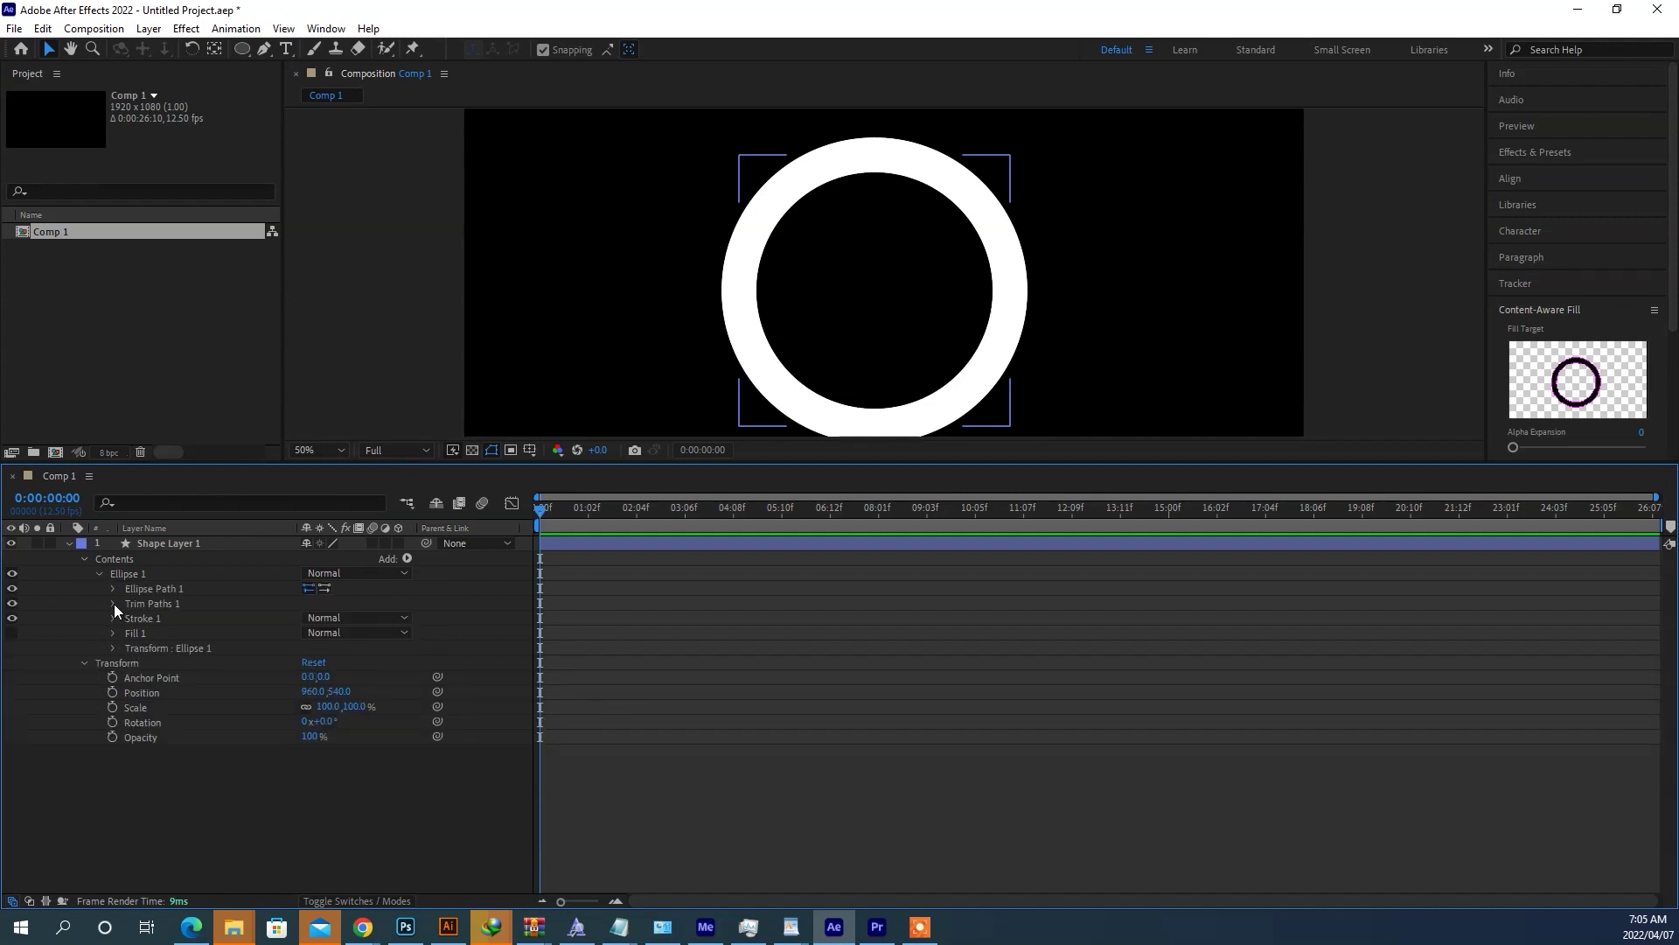
click(112, 603)
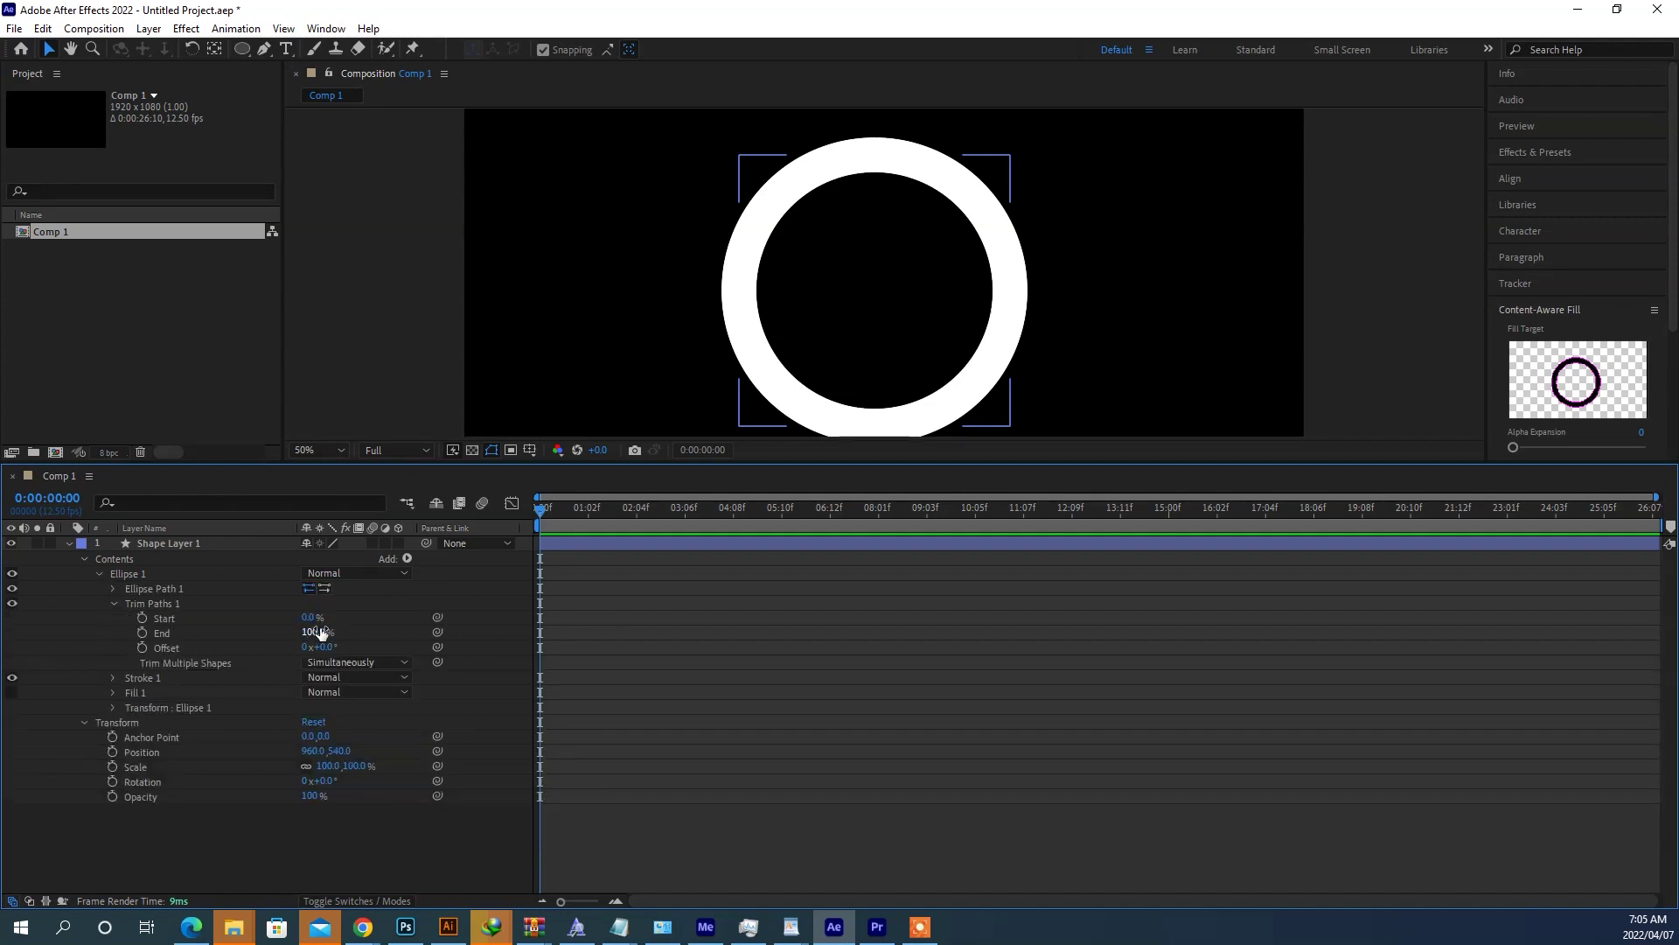
drag(311, 618, 381, 619)
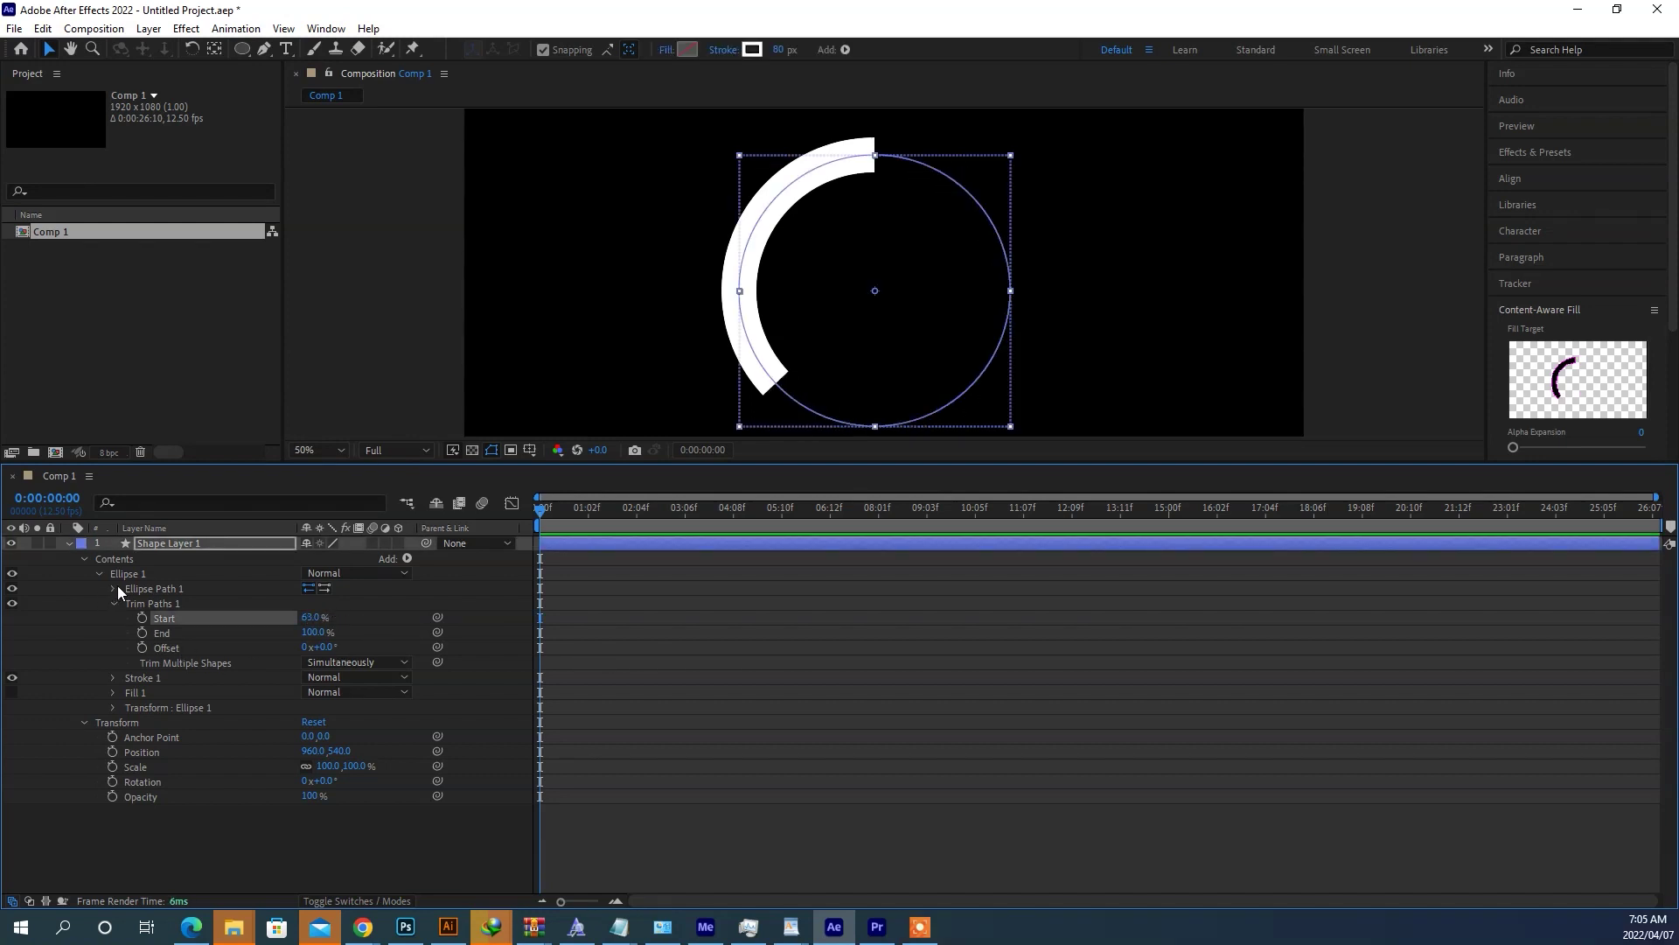
drag(779, 56, 763, 55)
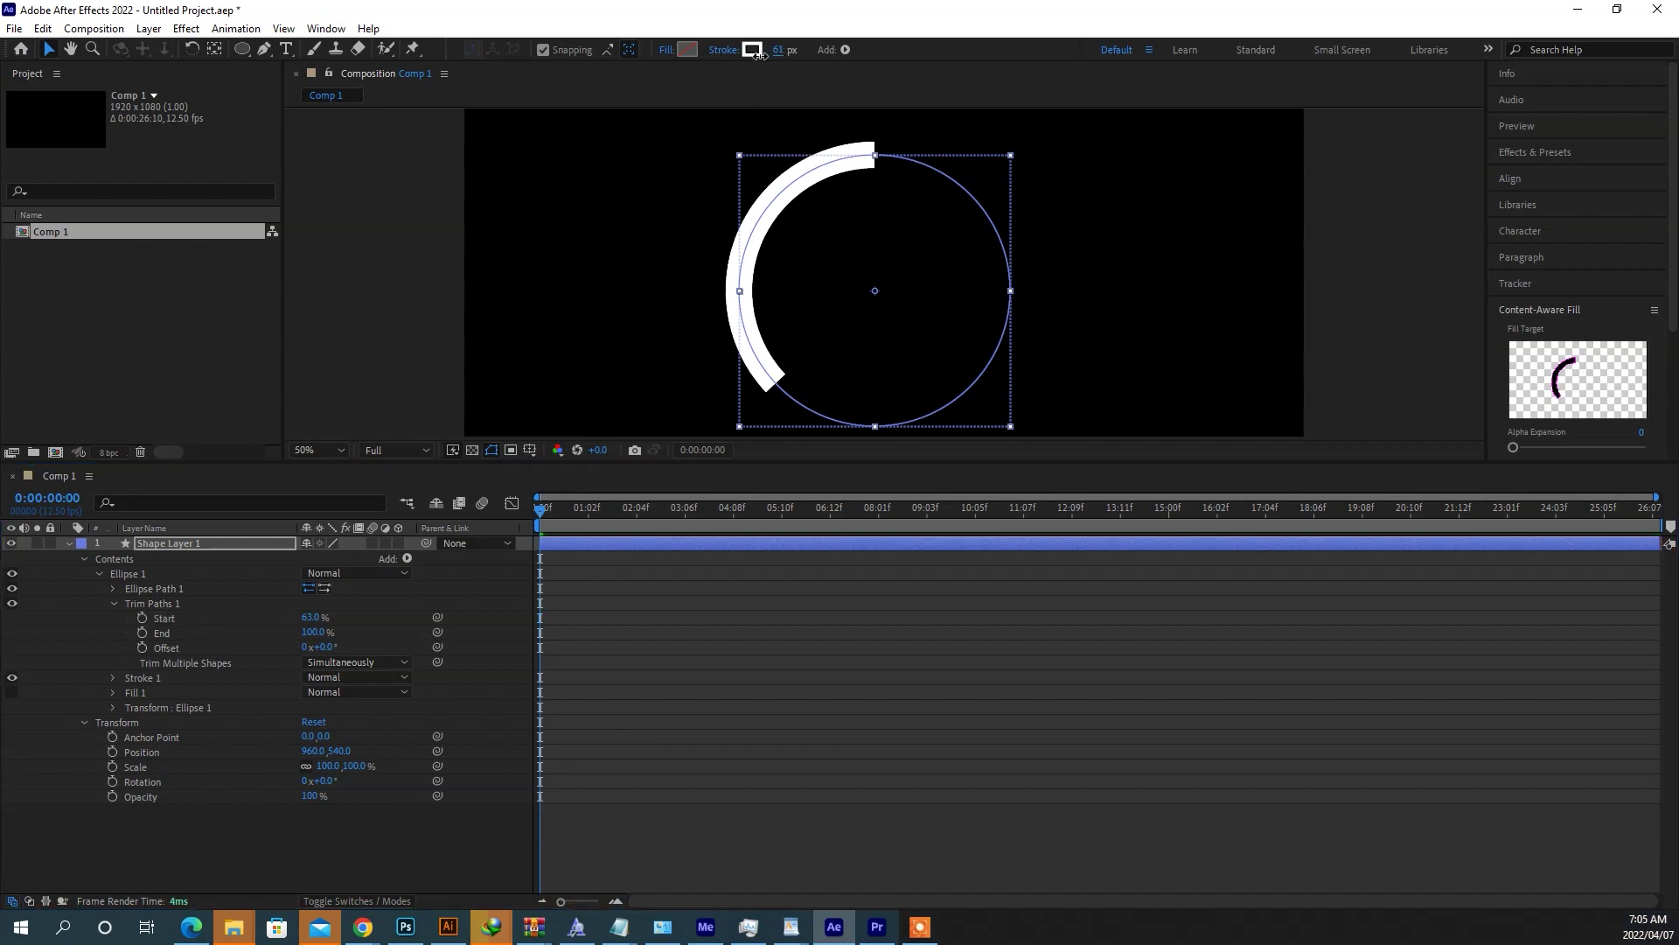
Step: Set the stroke's Line Cap to Round Cap
click(114, 586)
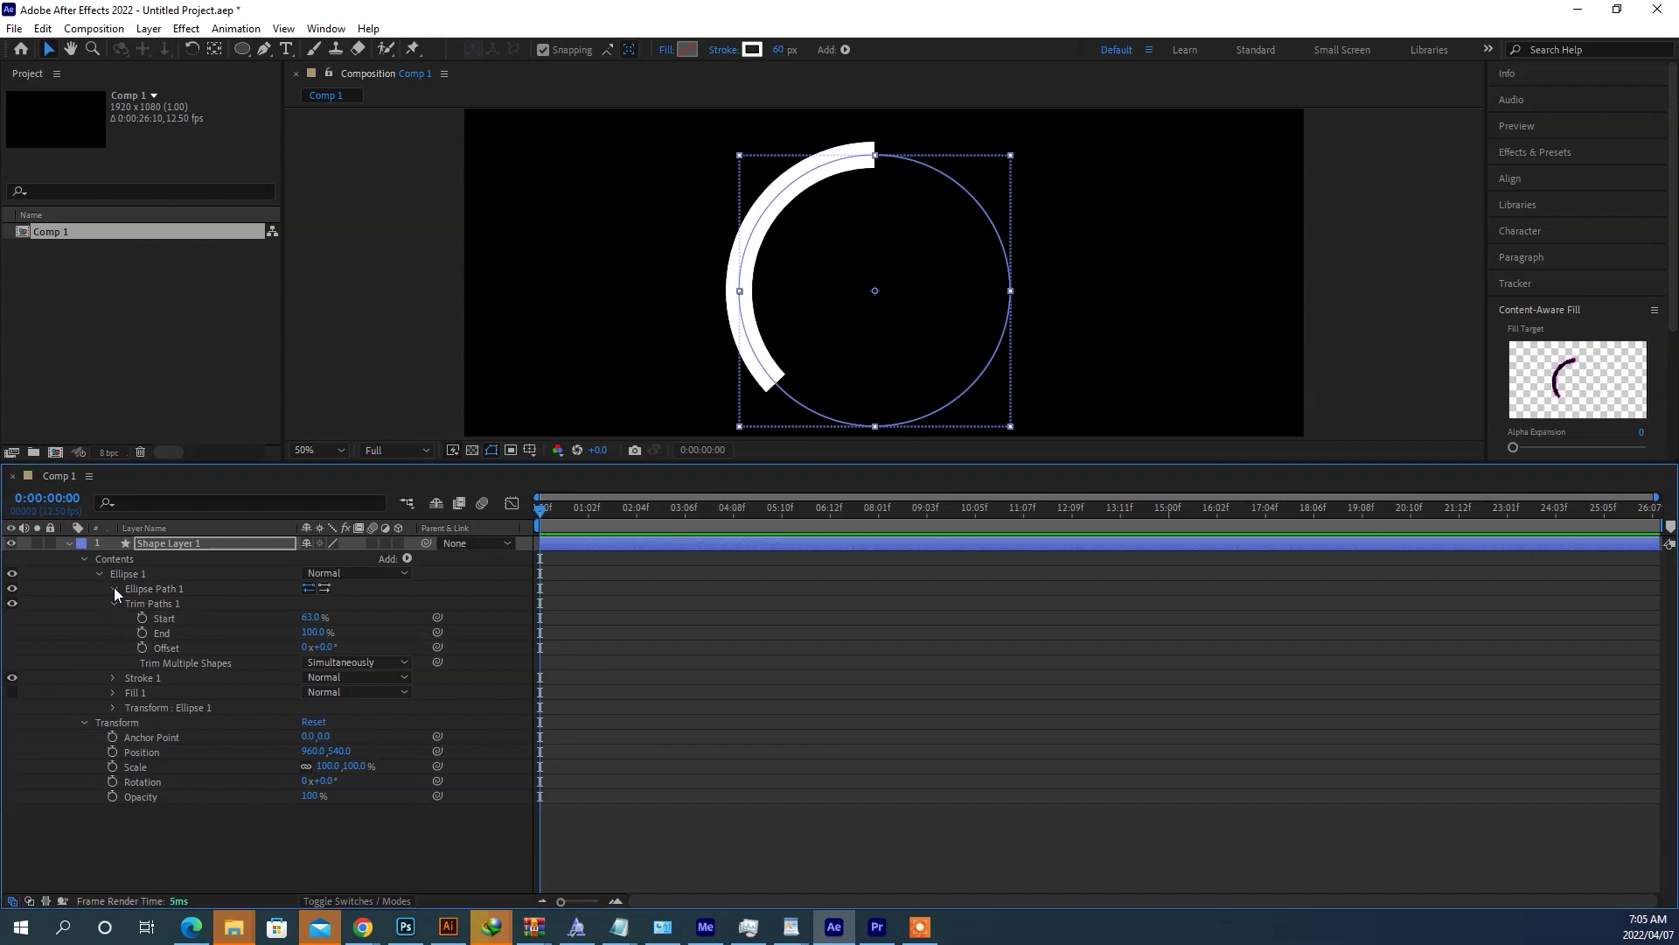
click(114, 588)
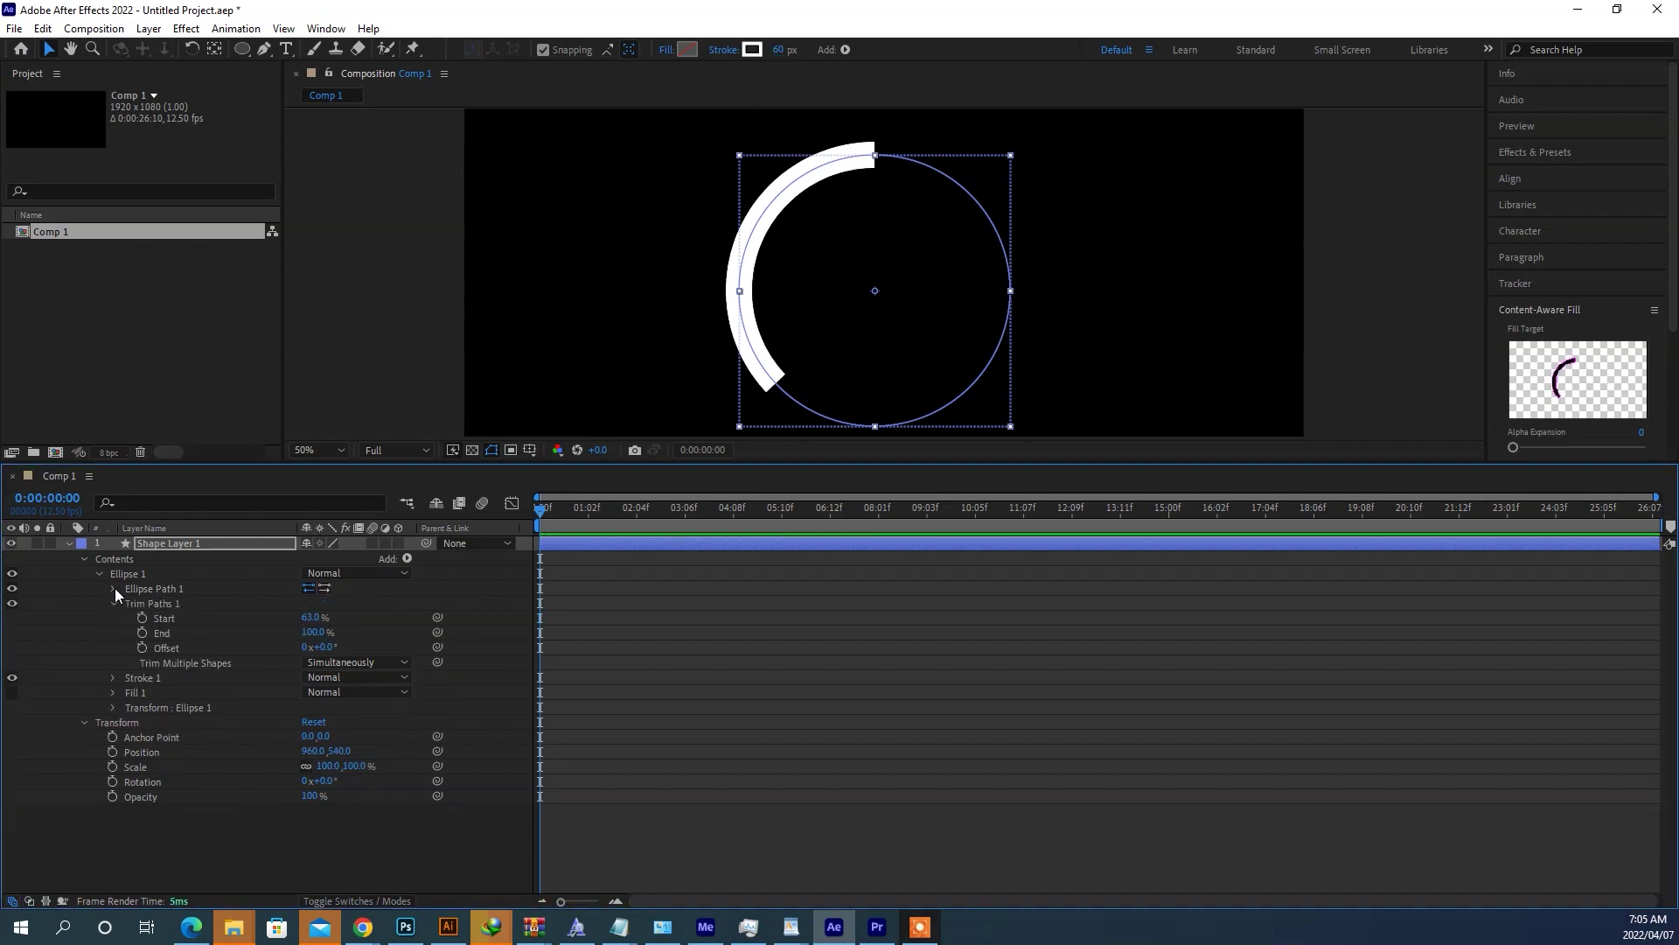
click(113, 677)
click(349, 755)
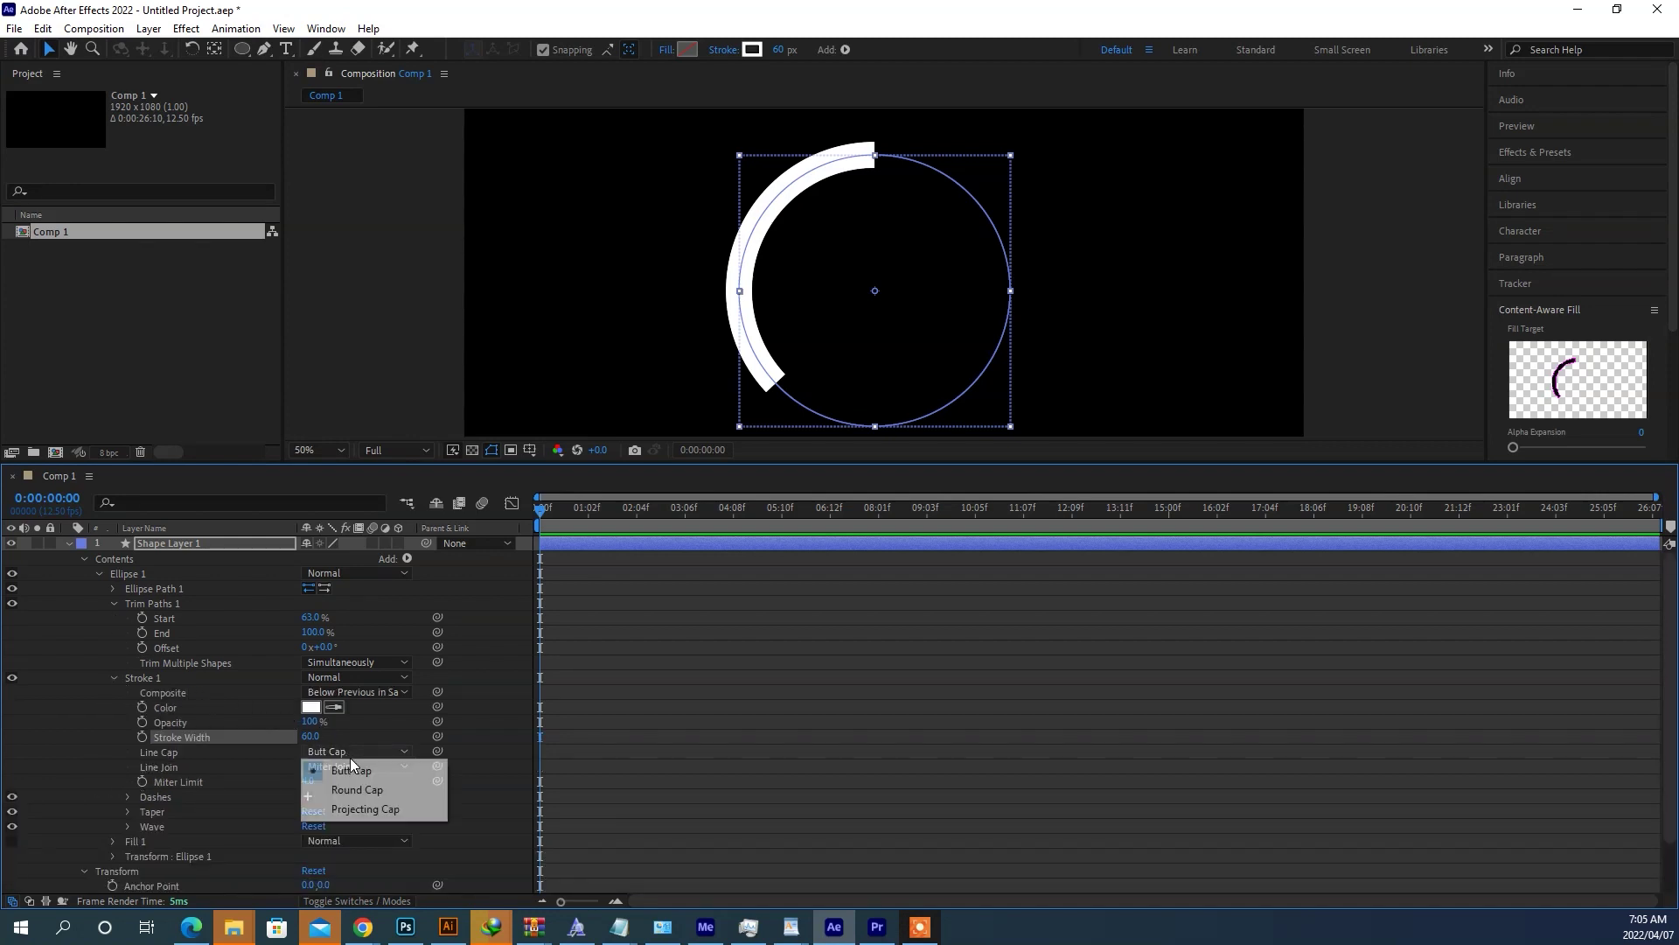
click(352, 790)
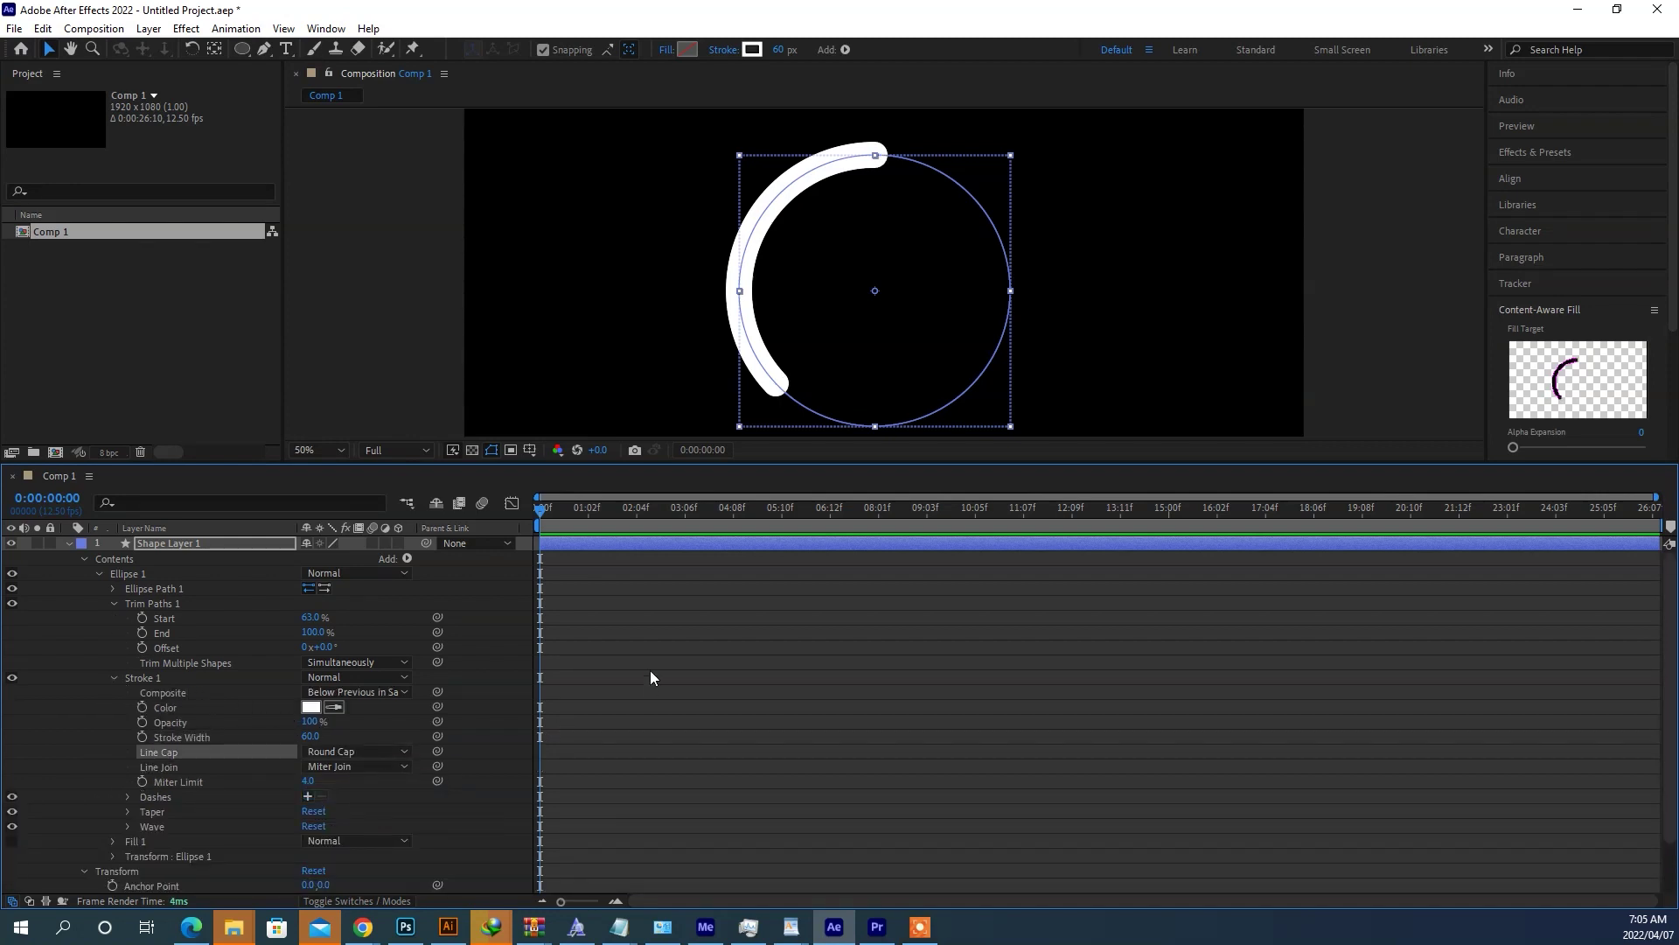
Step: Centre the anchor point on the ring with the Pan Behind tool
click(765, 607)
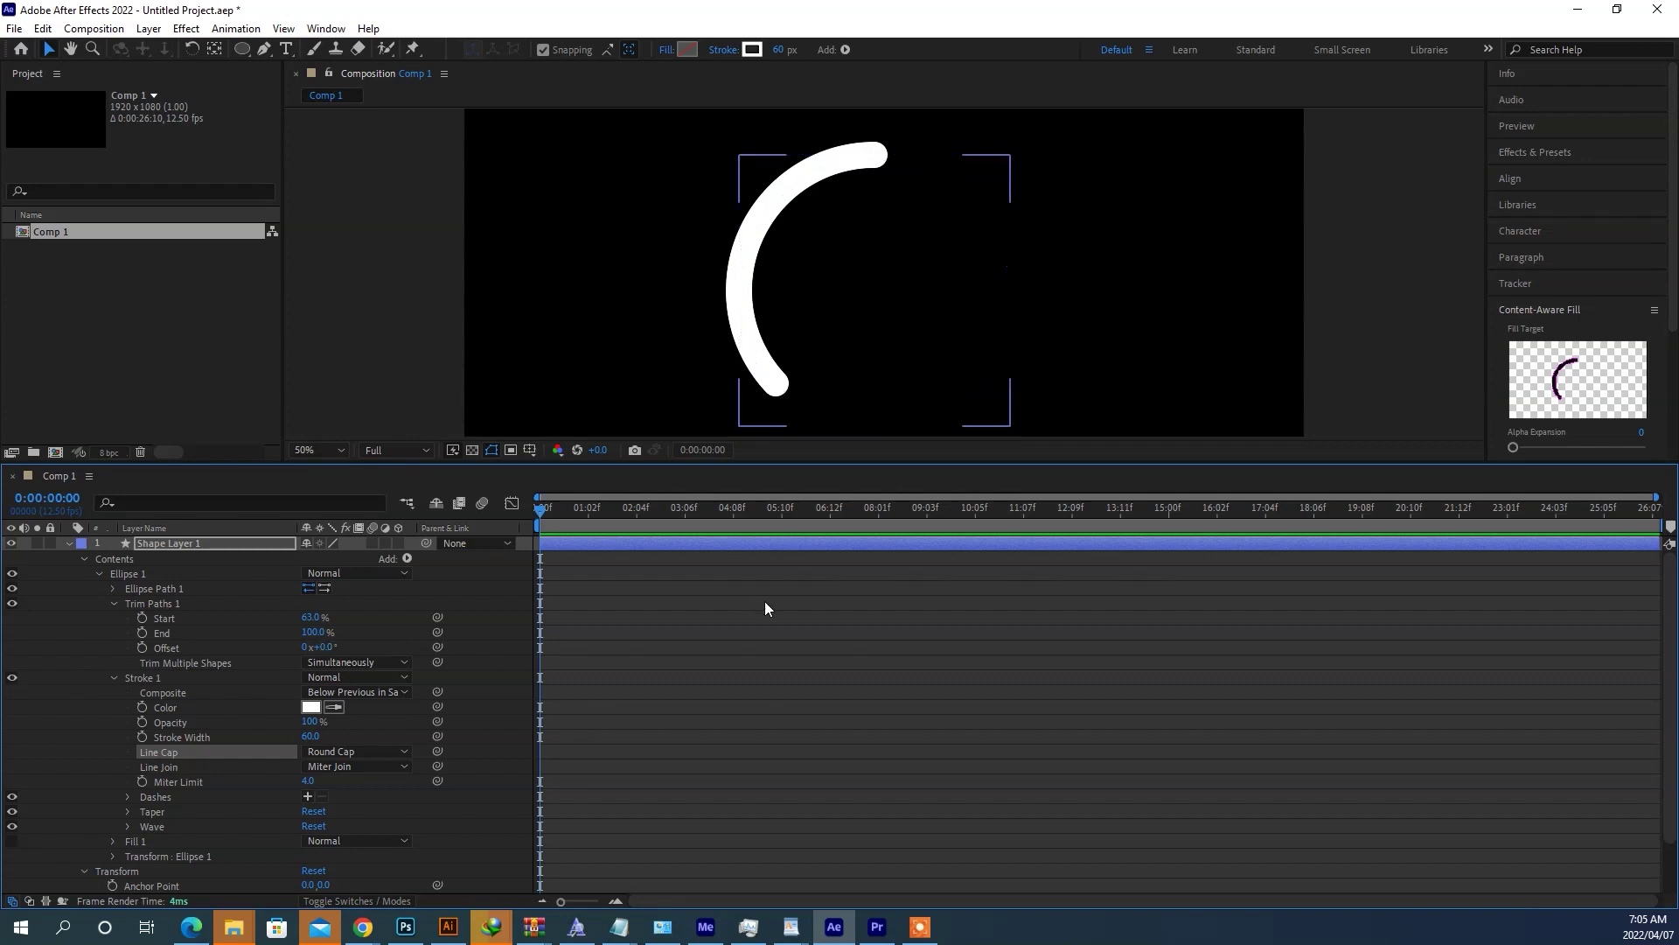
click(191, 543)
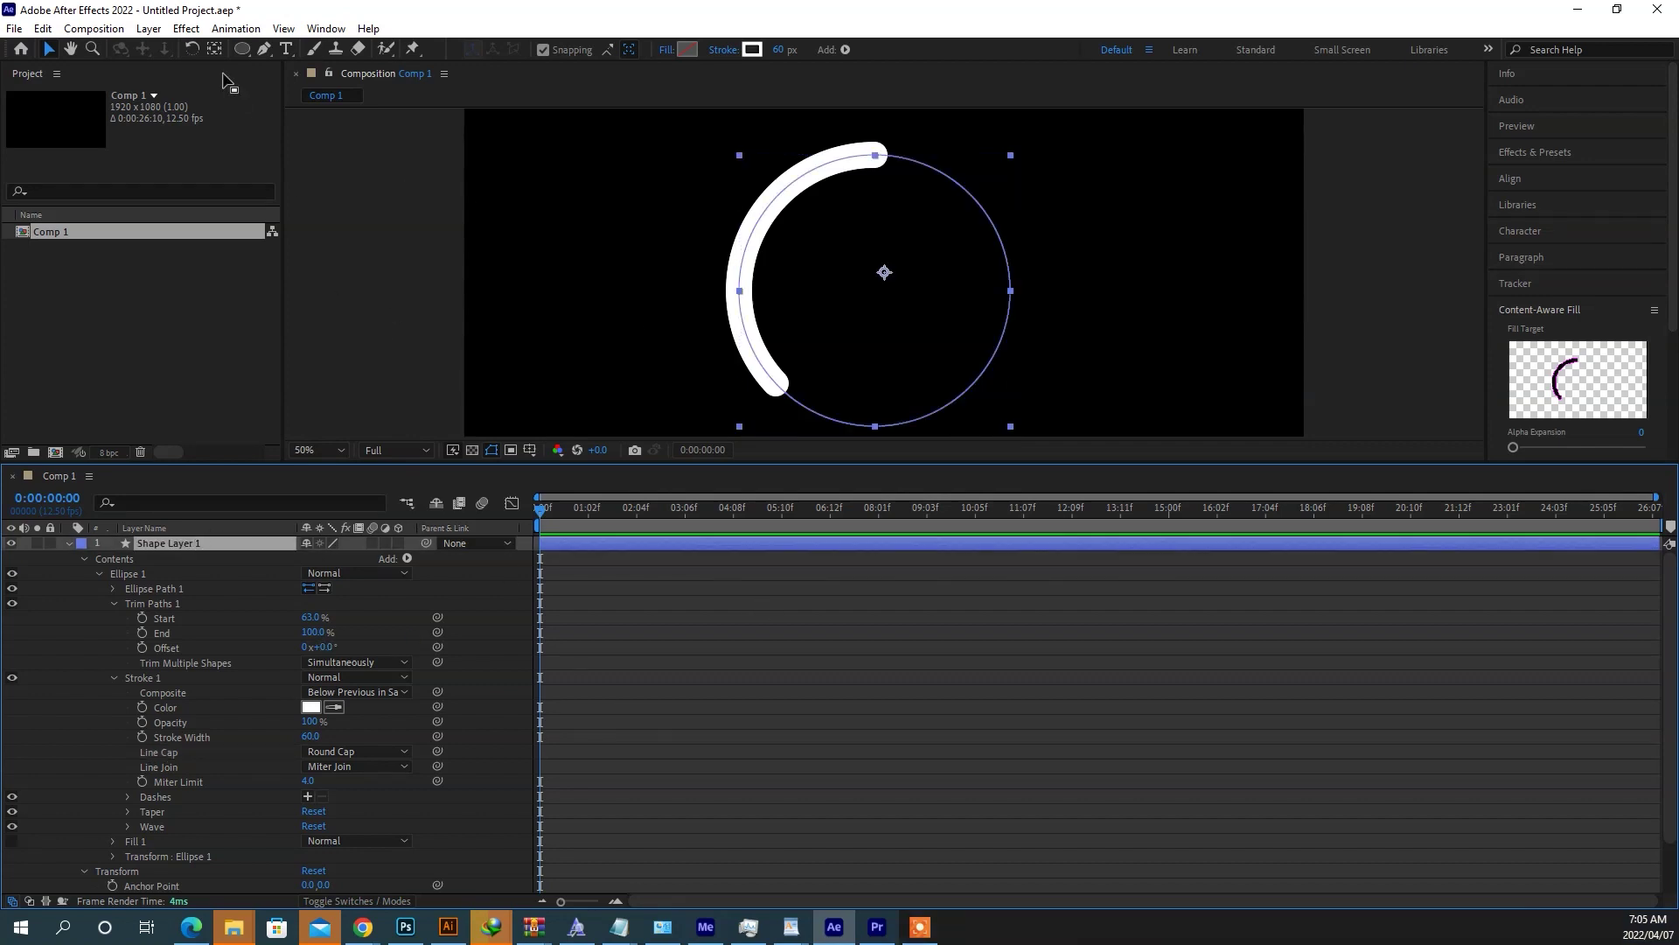
click(213, 49)
drag(885, 272, 881, 267)
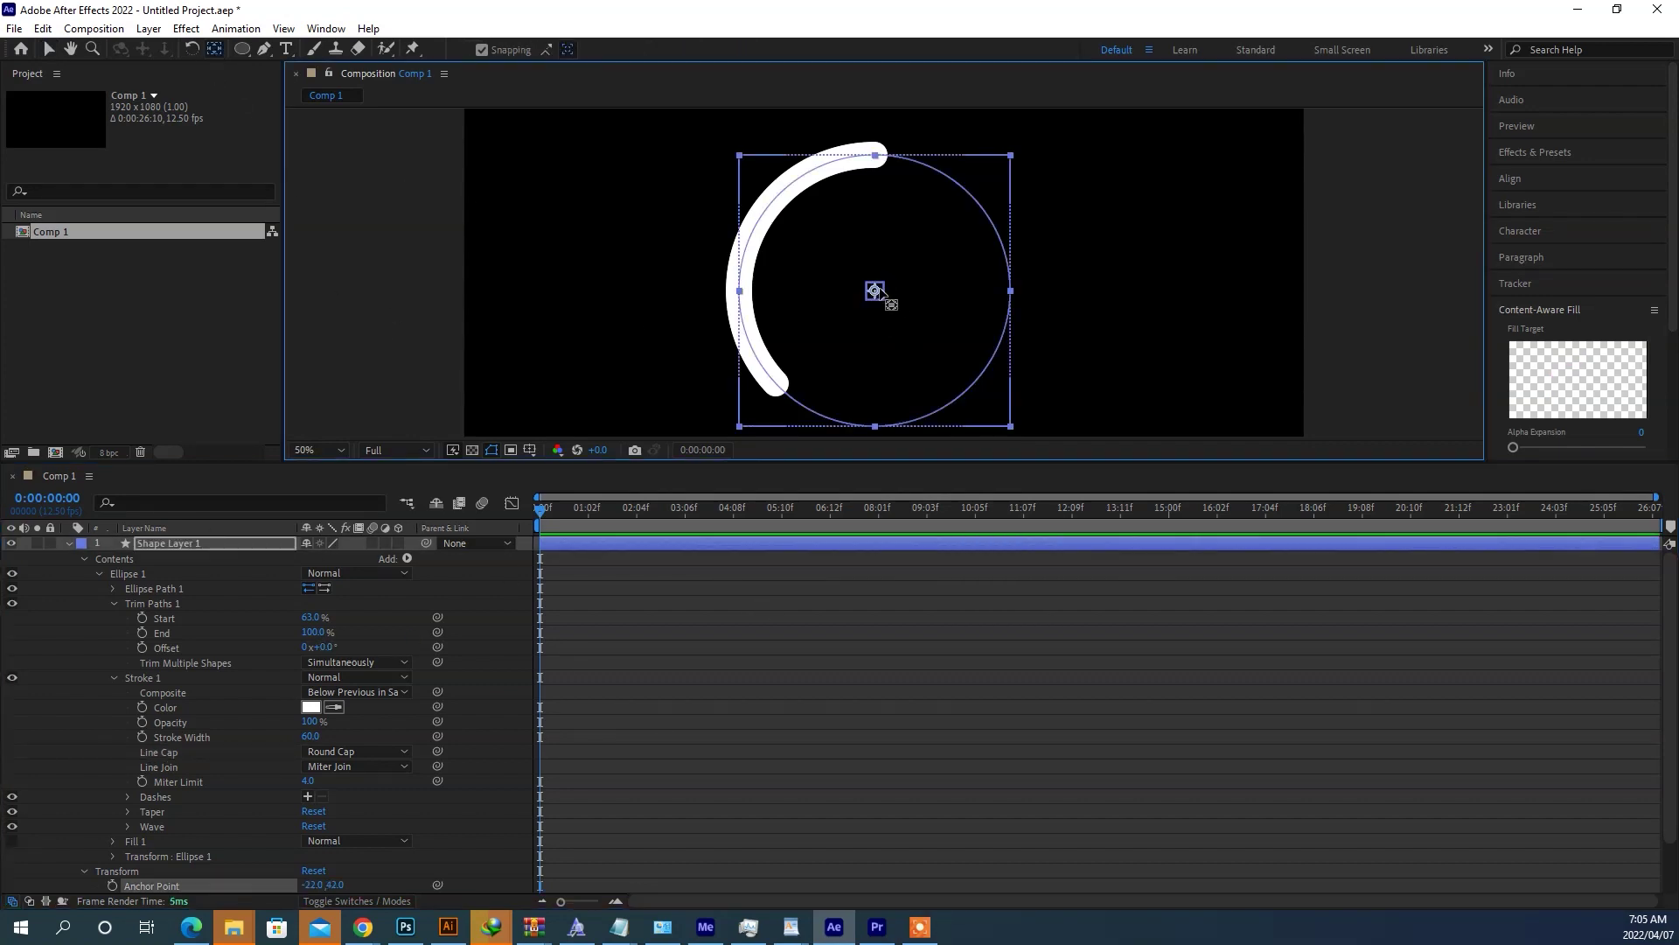
click(68, 544)
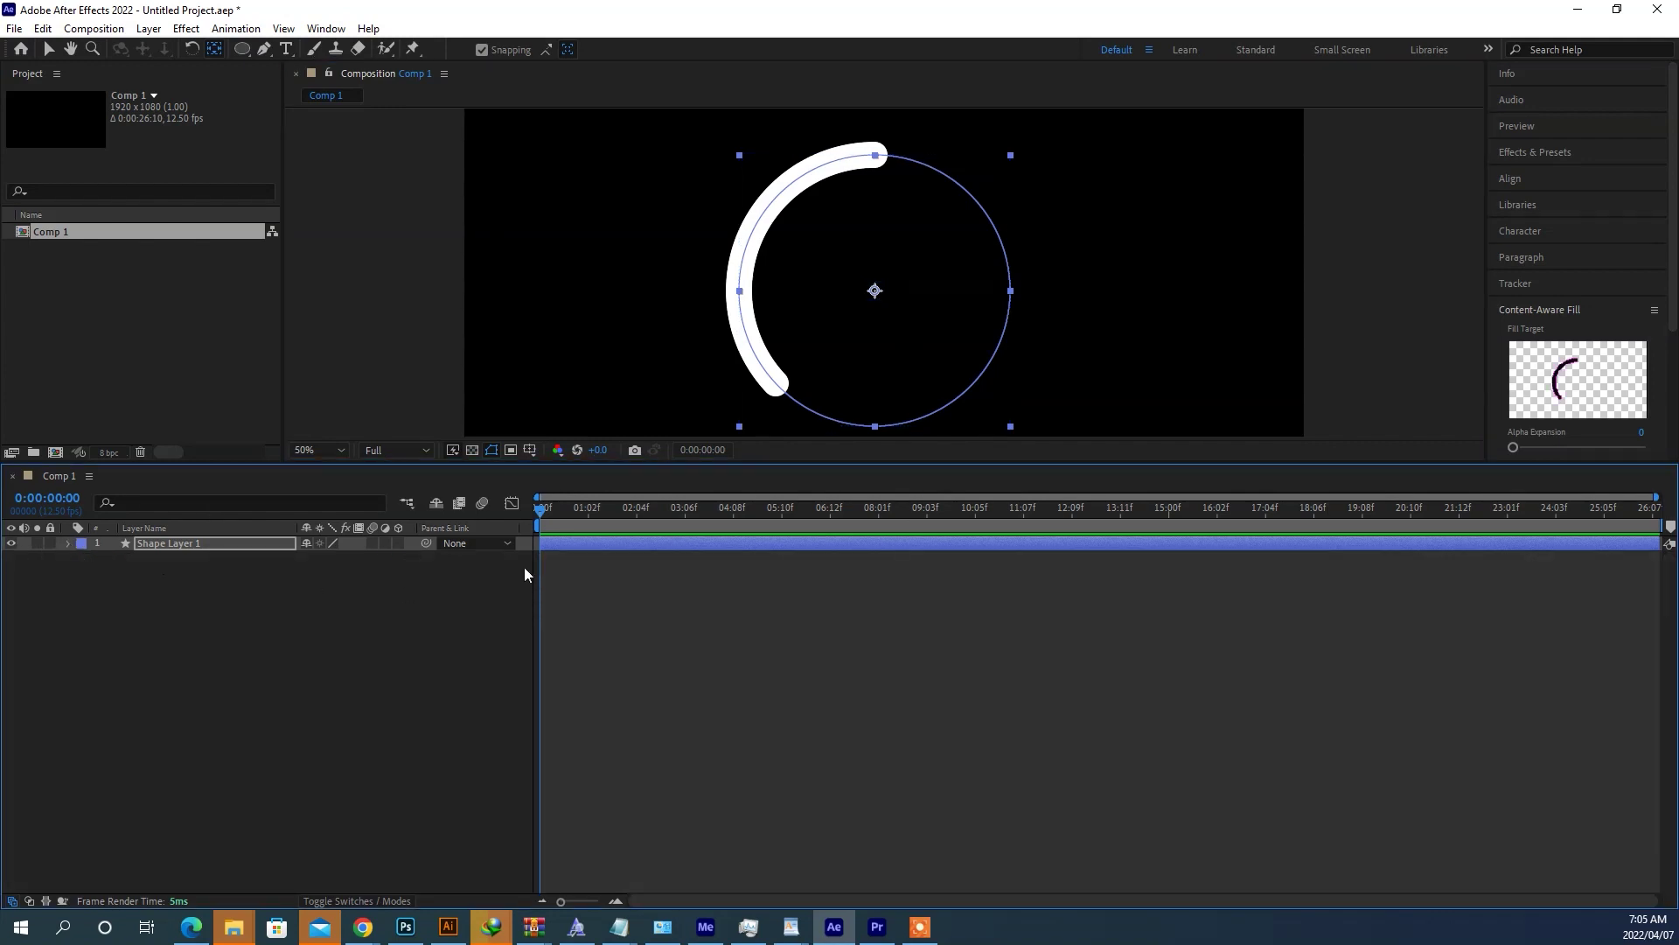
Step: Keyframe Rotation at 0s, then set it to 1x+0° at 0:00:03:07
key(r)
click(139, 559)
drag(616, 516, 691, 511)
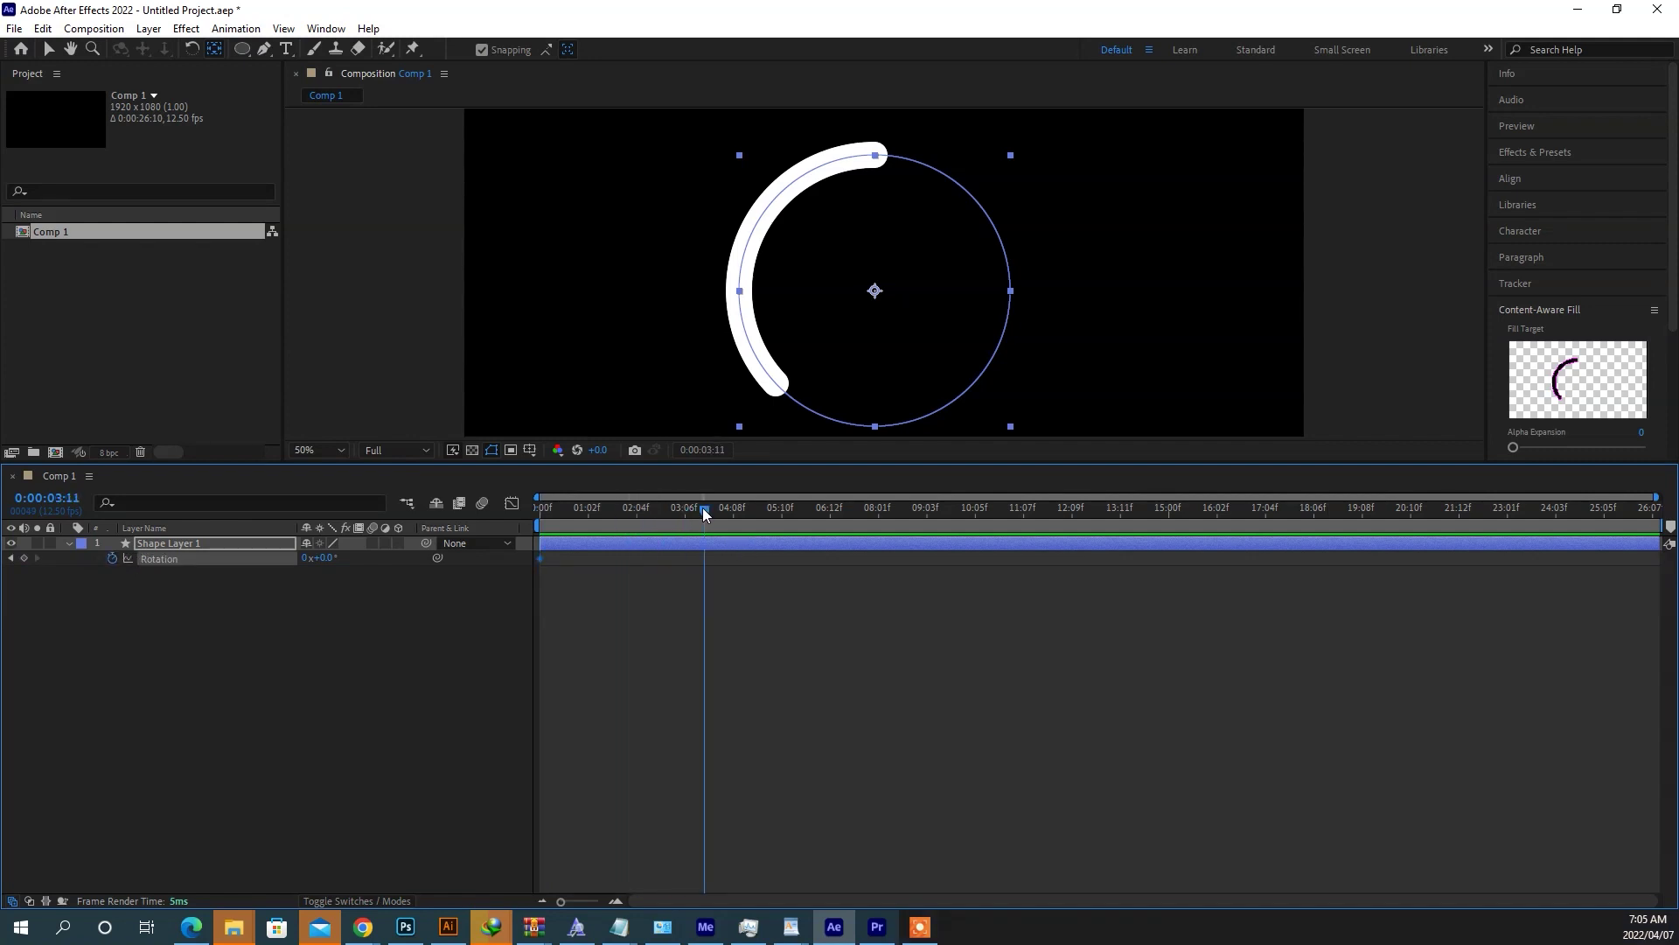
click(311, 567)
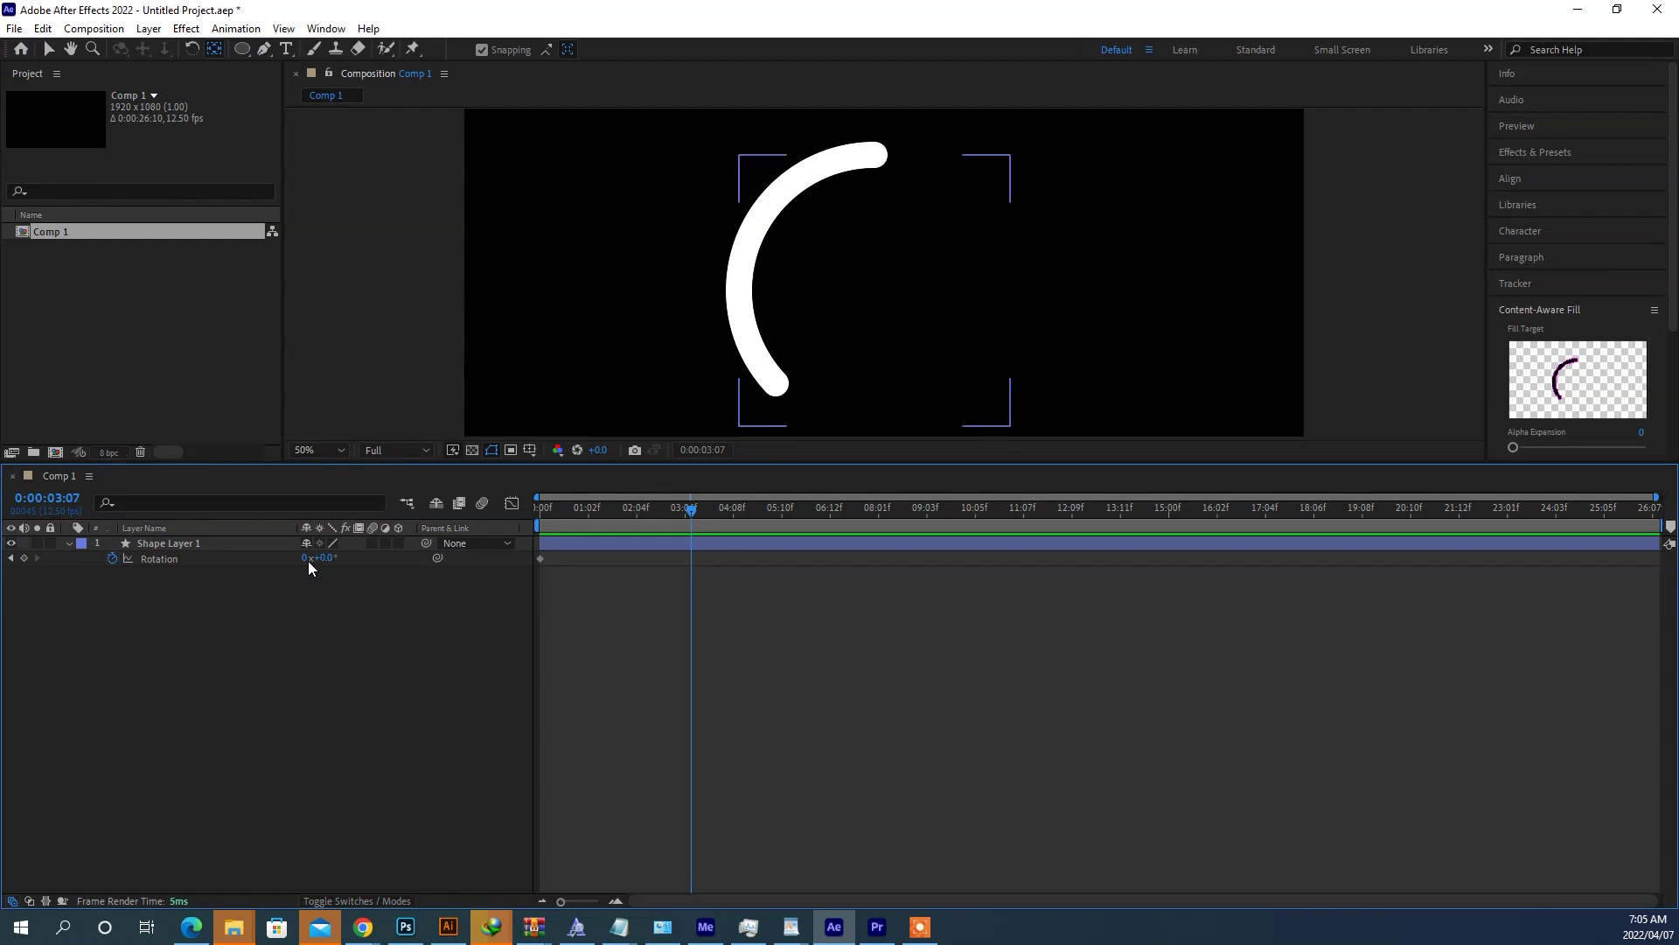
click(304, 559)
text(1)
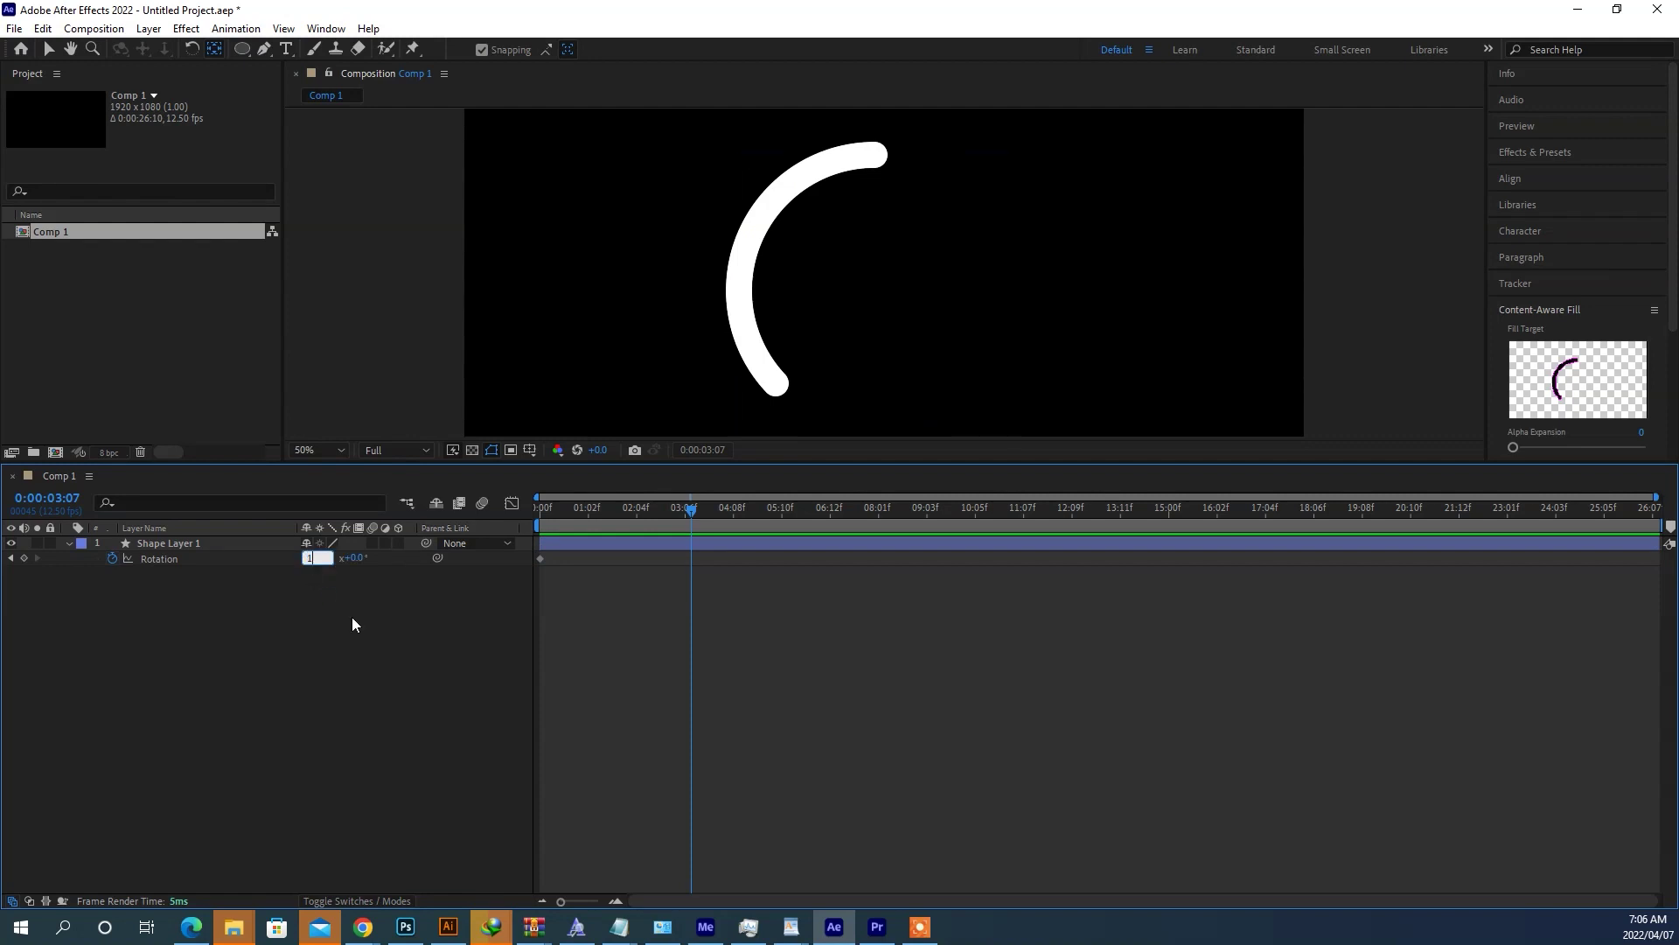
key(Return)
Step: Scrub back to preview the spin and add an expression to Rotation
mouse_move(691, 512)
mouse_down()
mouse_move(540, 525)
mouse_move(597, 523)
mouse_up()
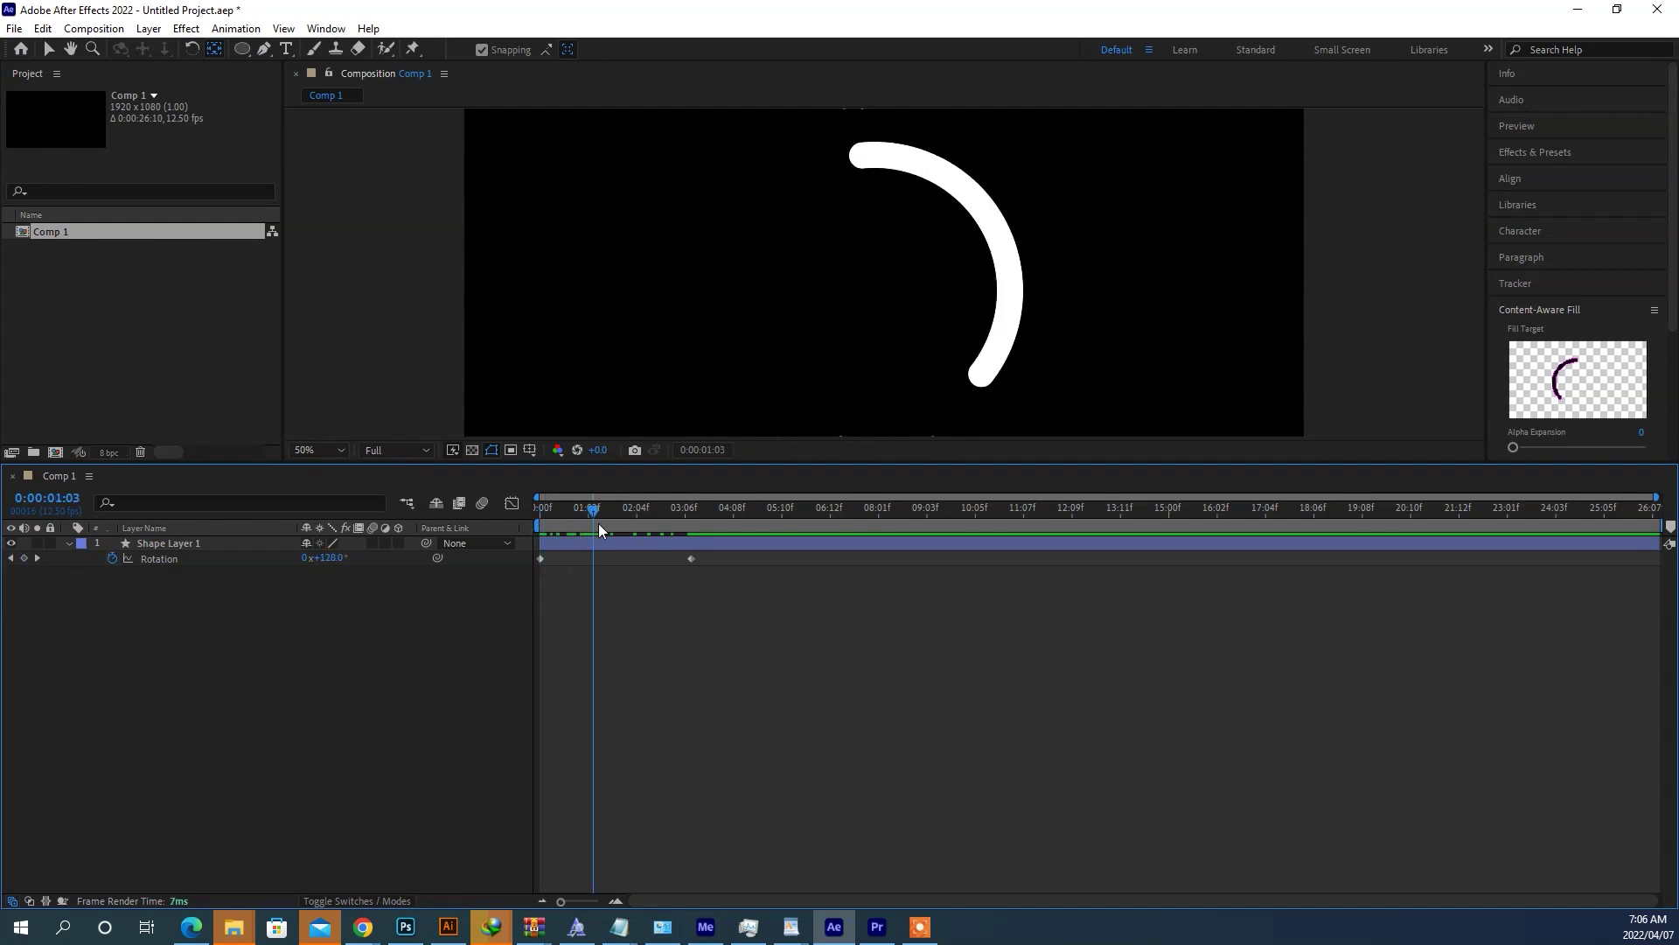
scroll(777, 300, down, 2)
scroll(779, 302, up, 1)
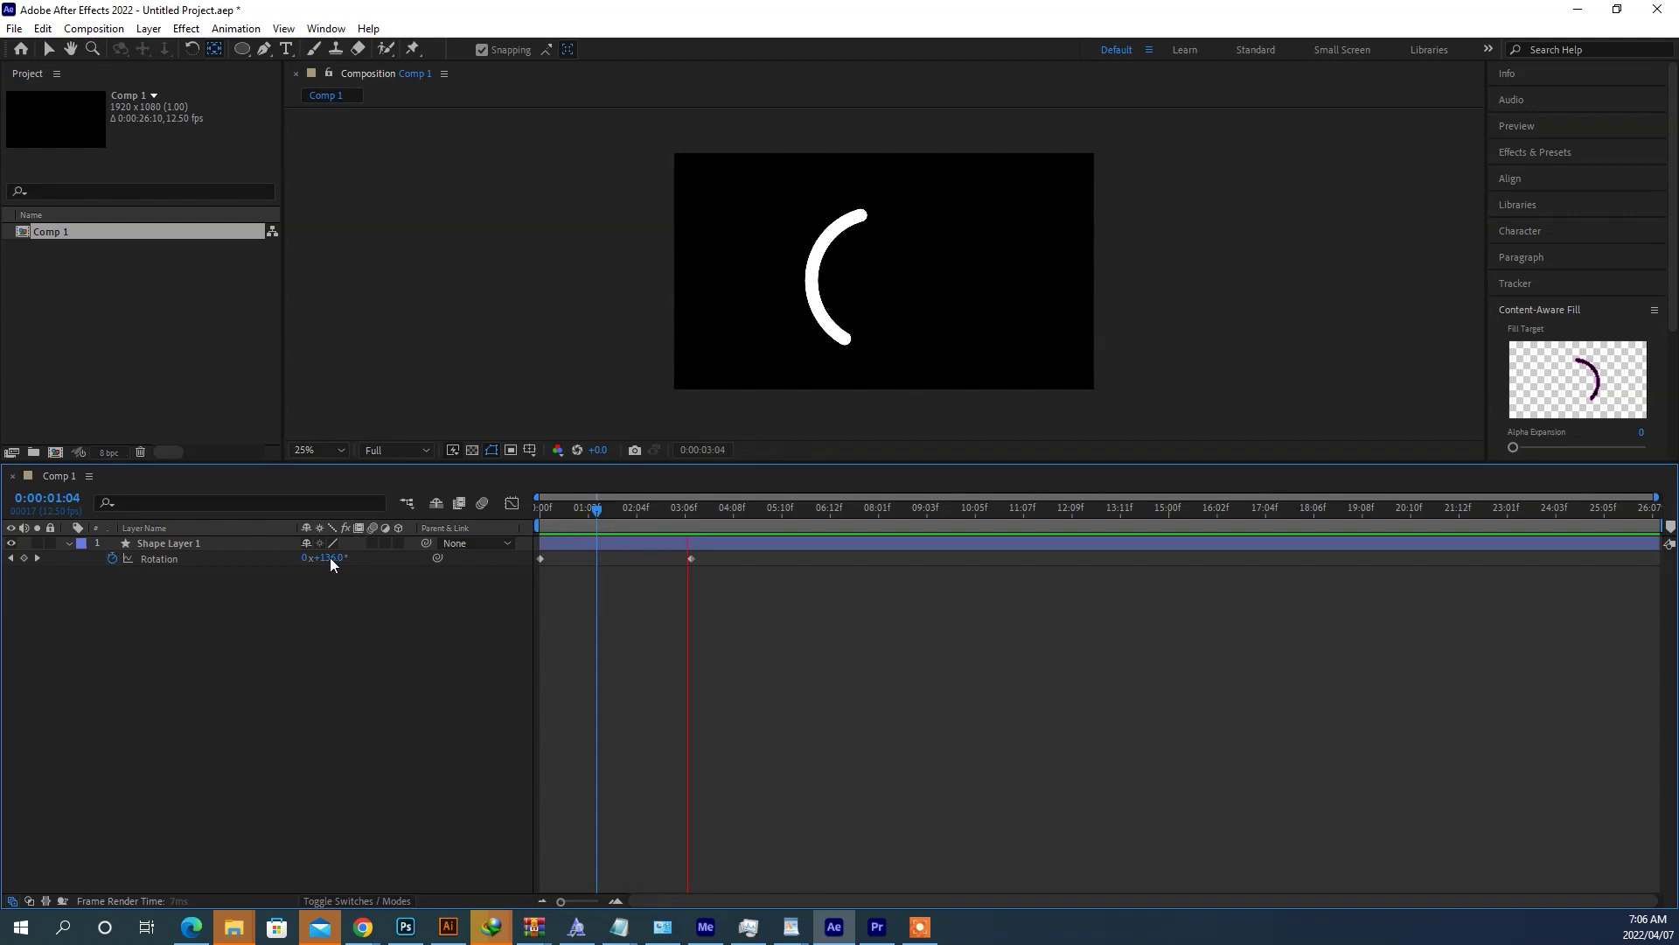
alt+click(113, 558)
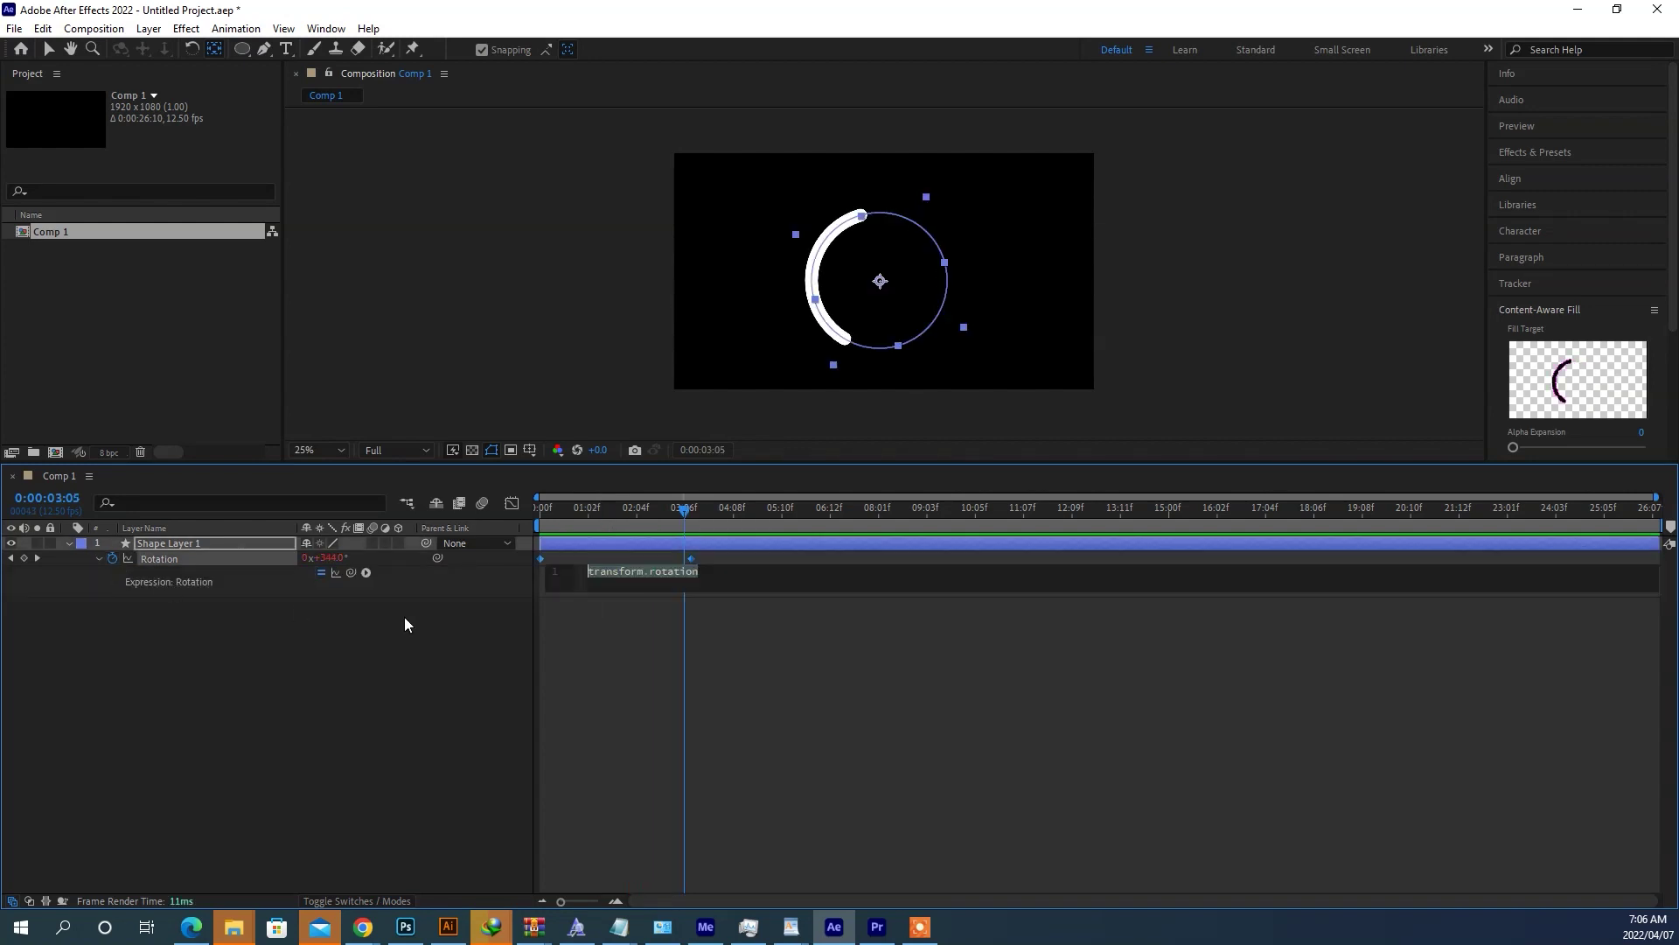
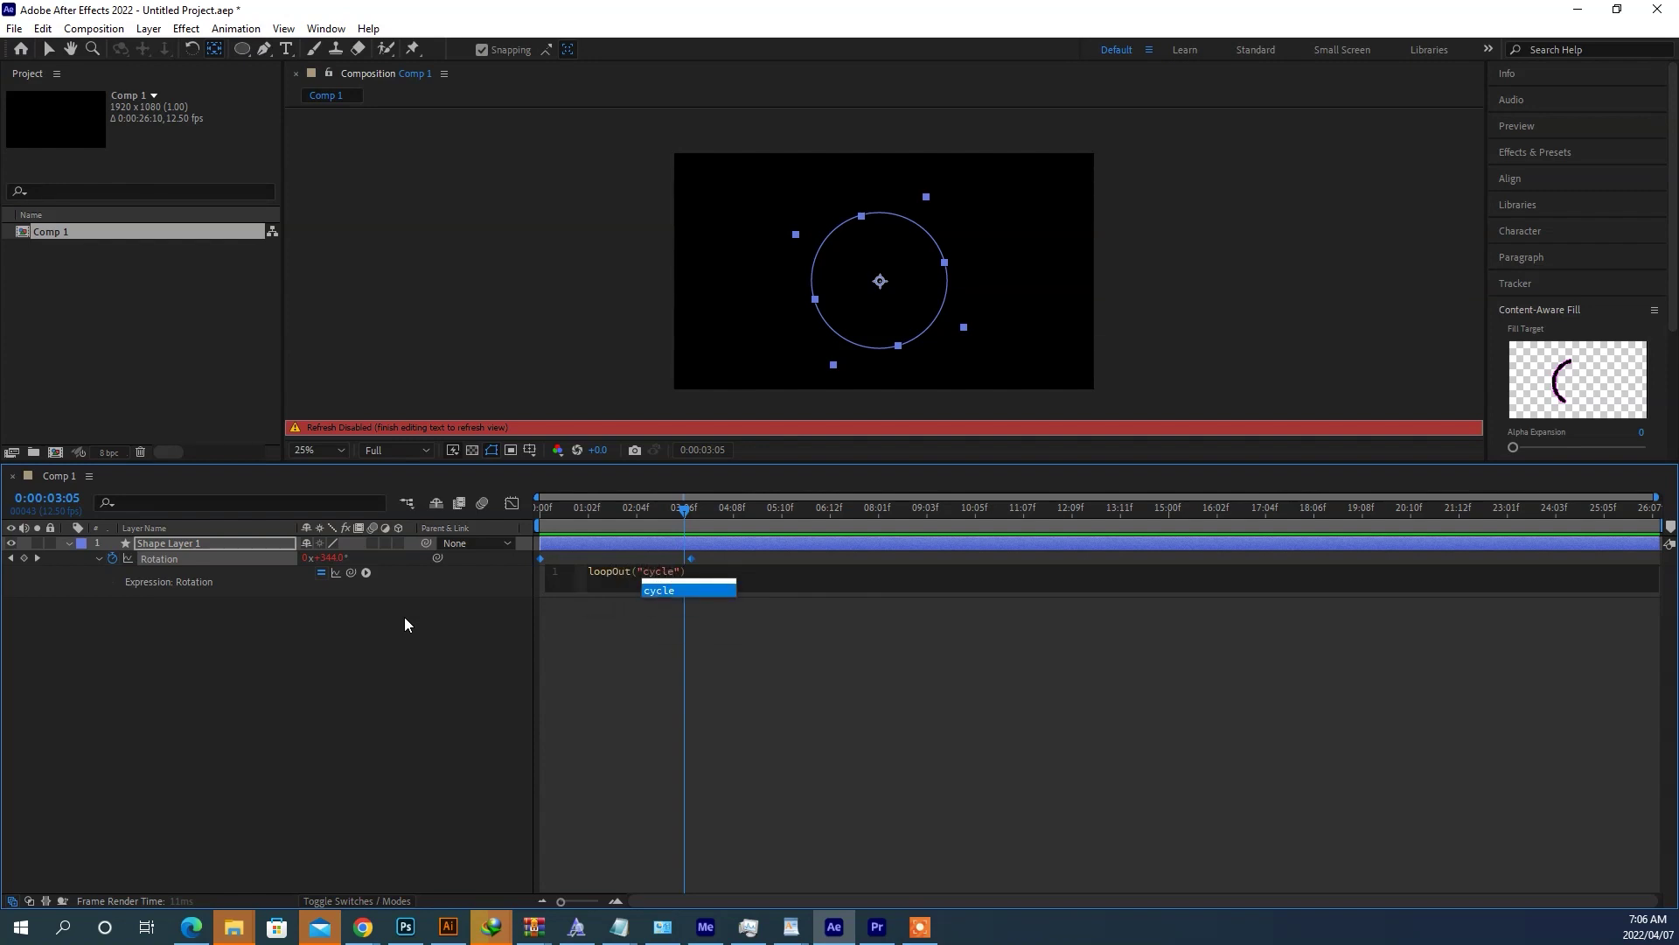
Step: Commit the loopOut("cycle") rotation expression and duplicate Shape Layer 1 as Shape Layer 2
click(639, 792)
click(589, 543)
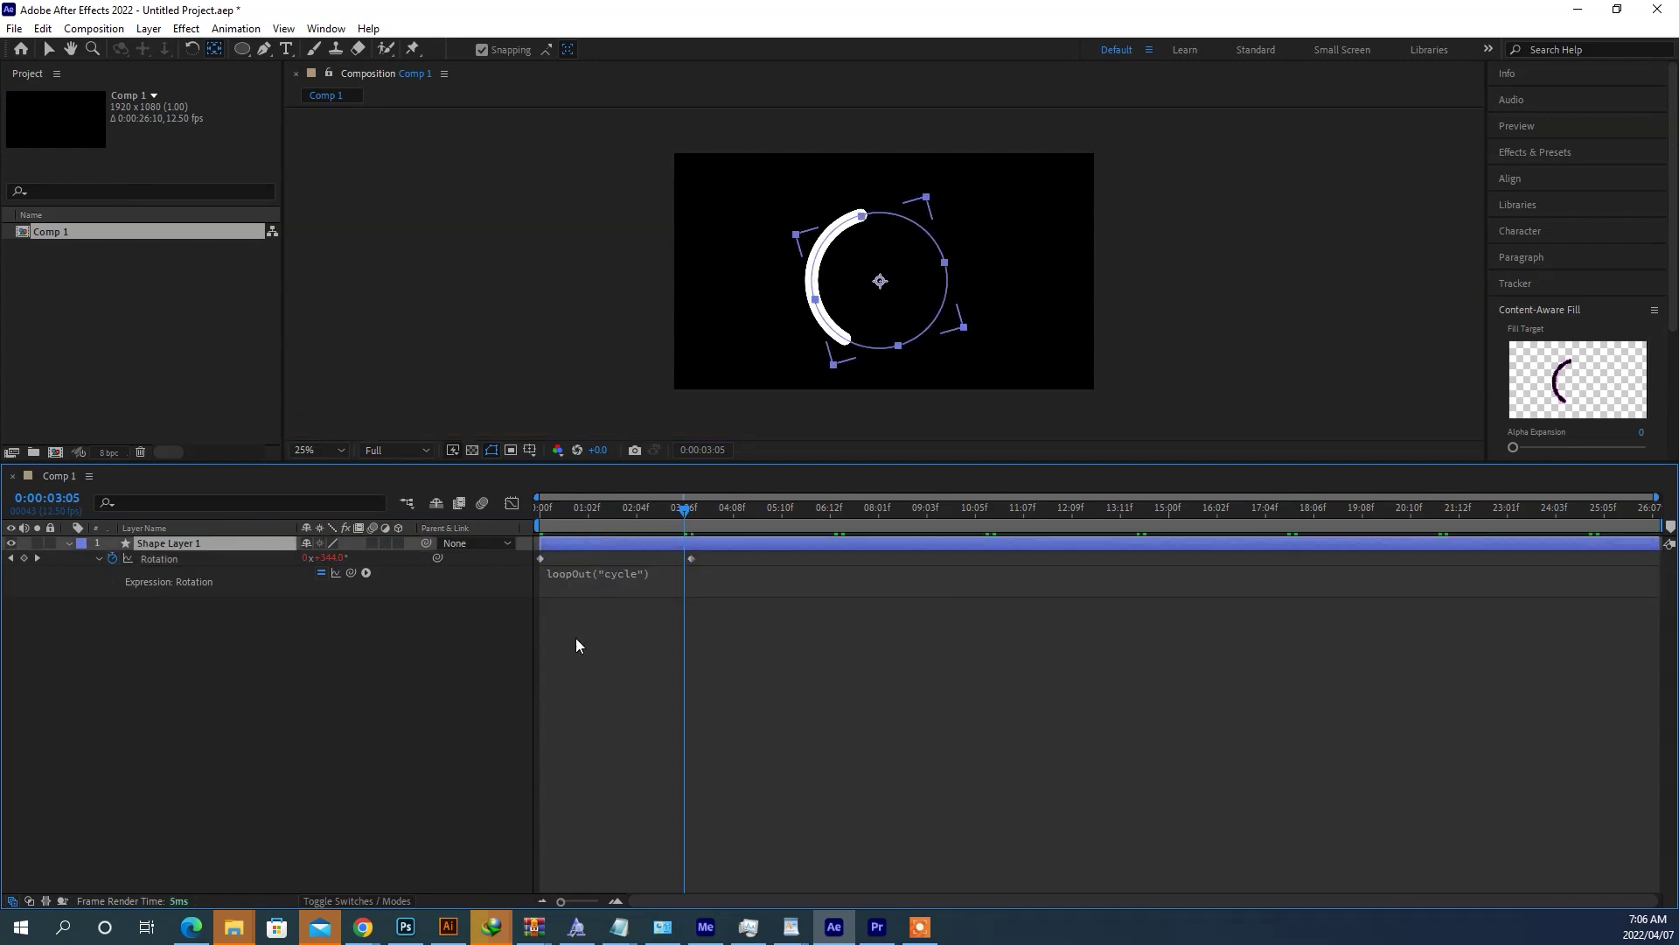
key(ctrl+d)
key(u)
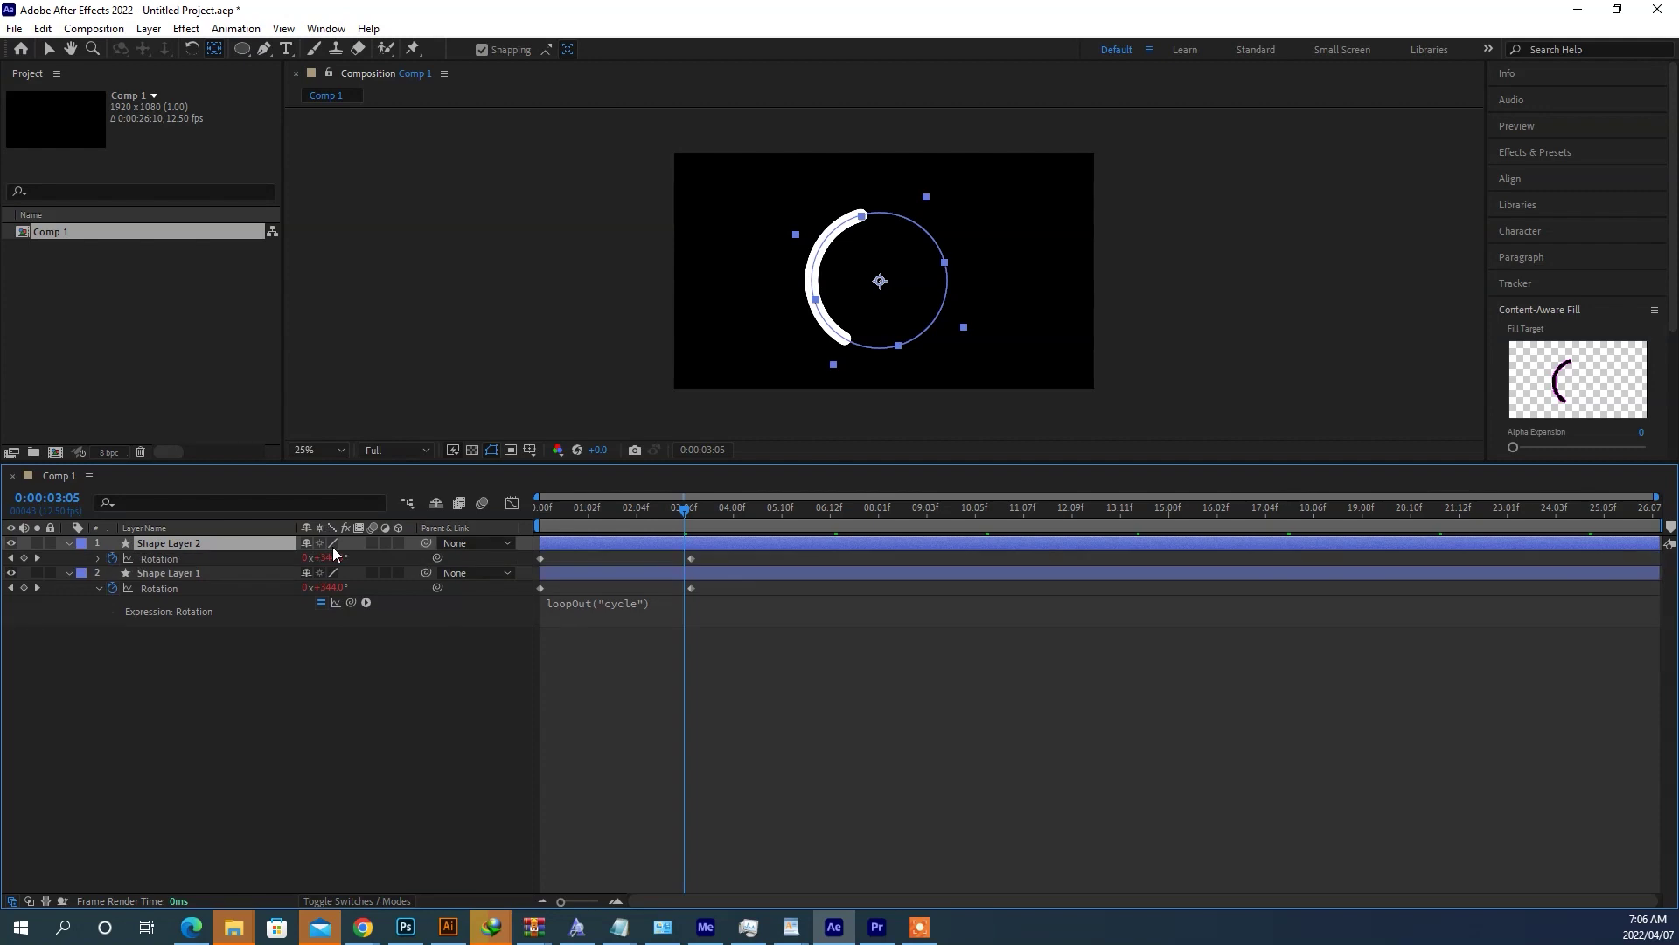
Step: Slide Shape Layer 2 earlier in time so the two arcs are offset
click(354, 672)
click(621, 543)
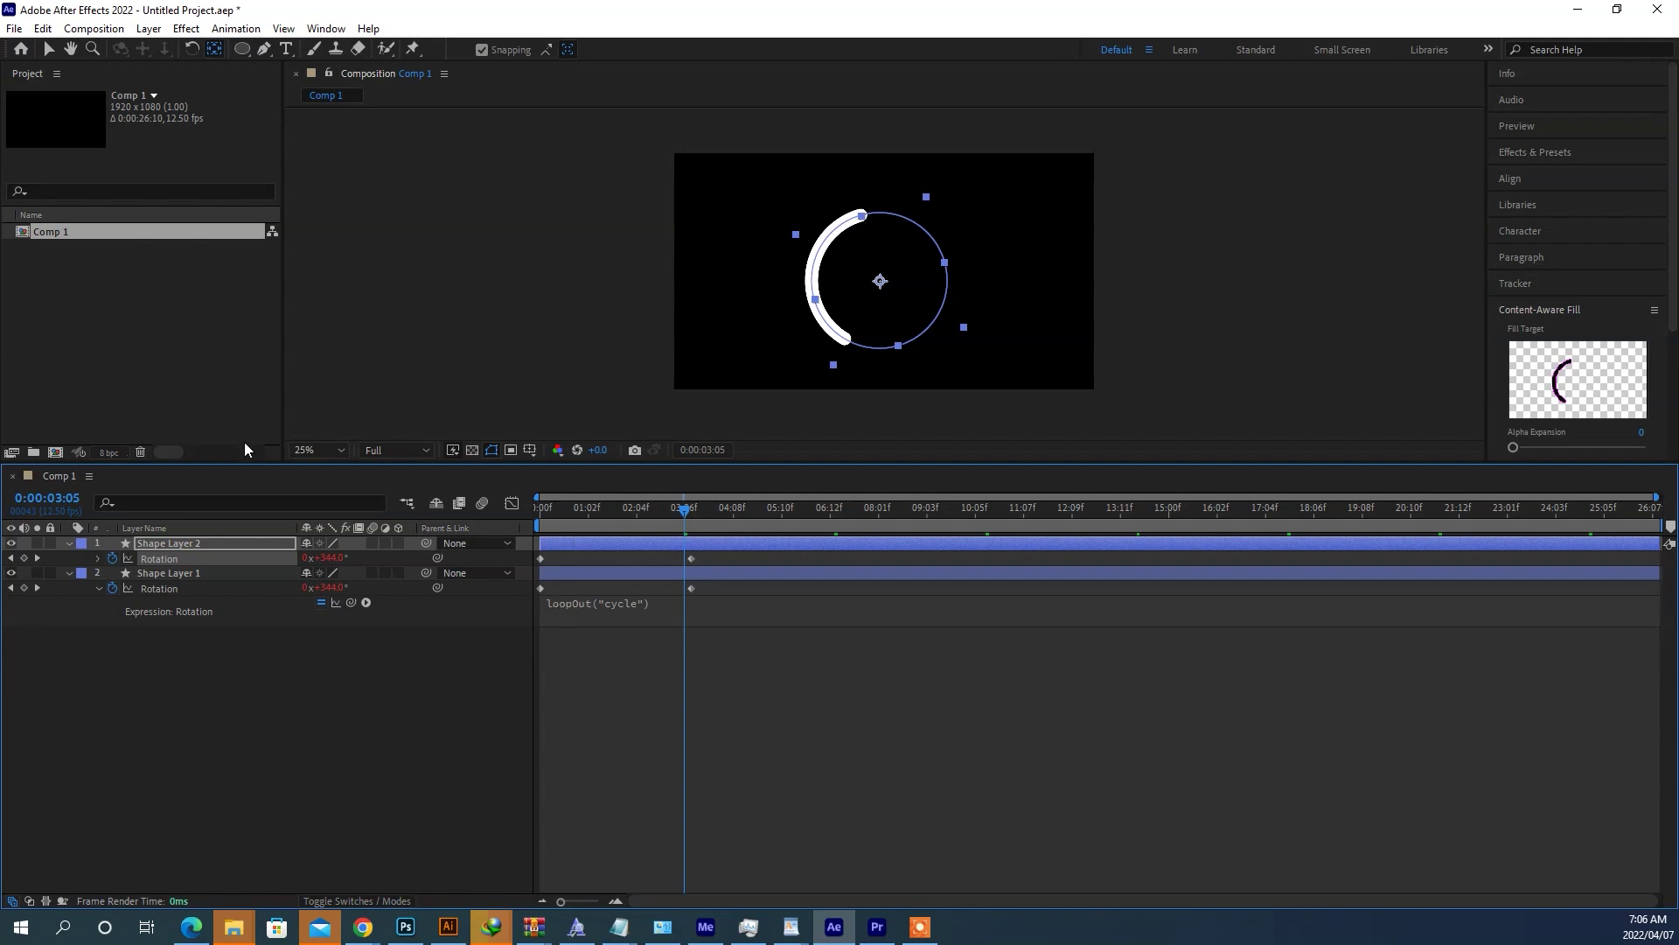
click(48, 50)
drag(737, 543, 692, 551)
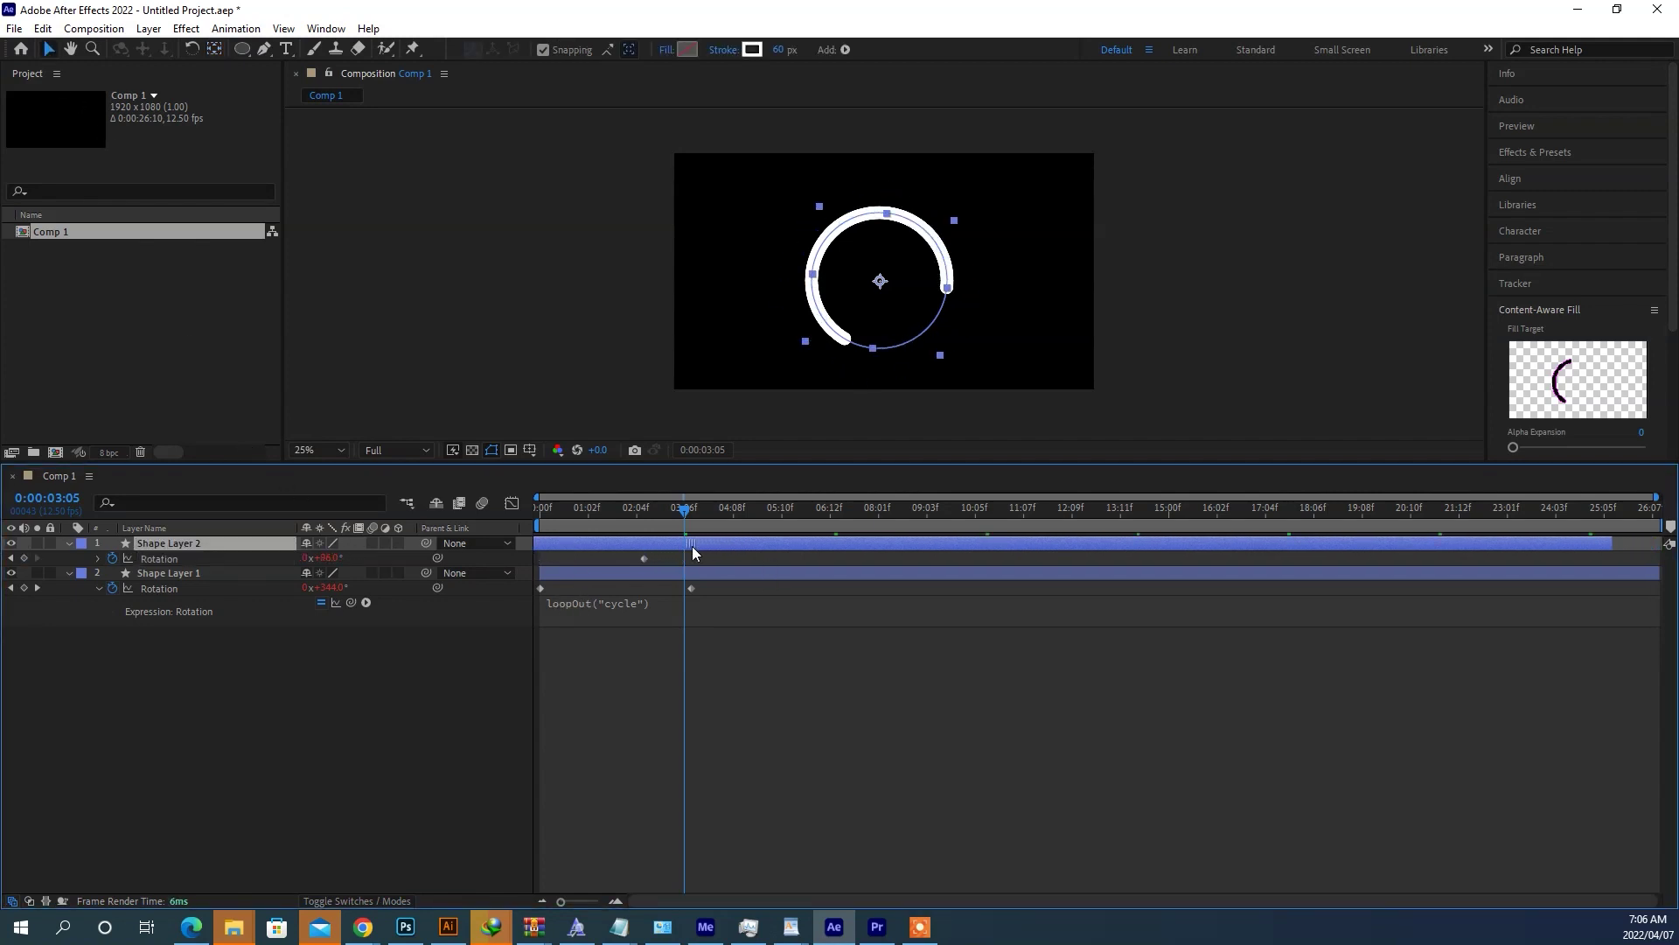
Step: Scale Shape Layer 2 to 135% and thin its stroke to about 41 px
key(s)
drag(329, 557, 366, 557)
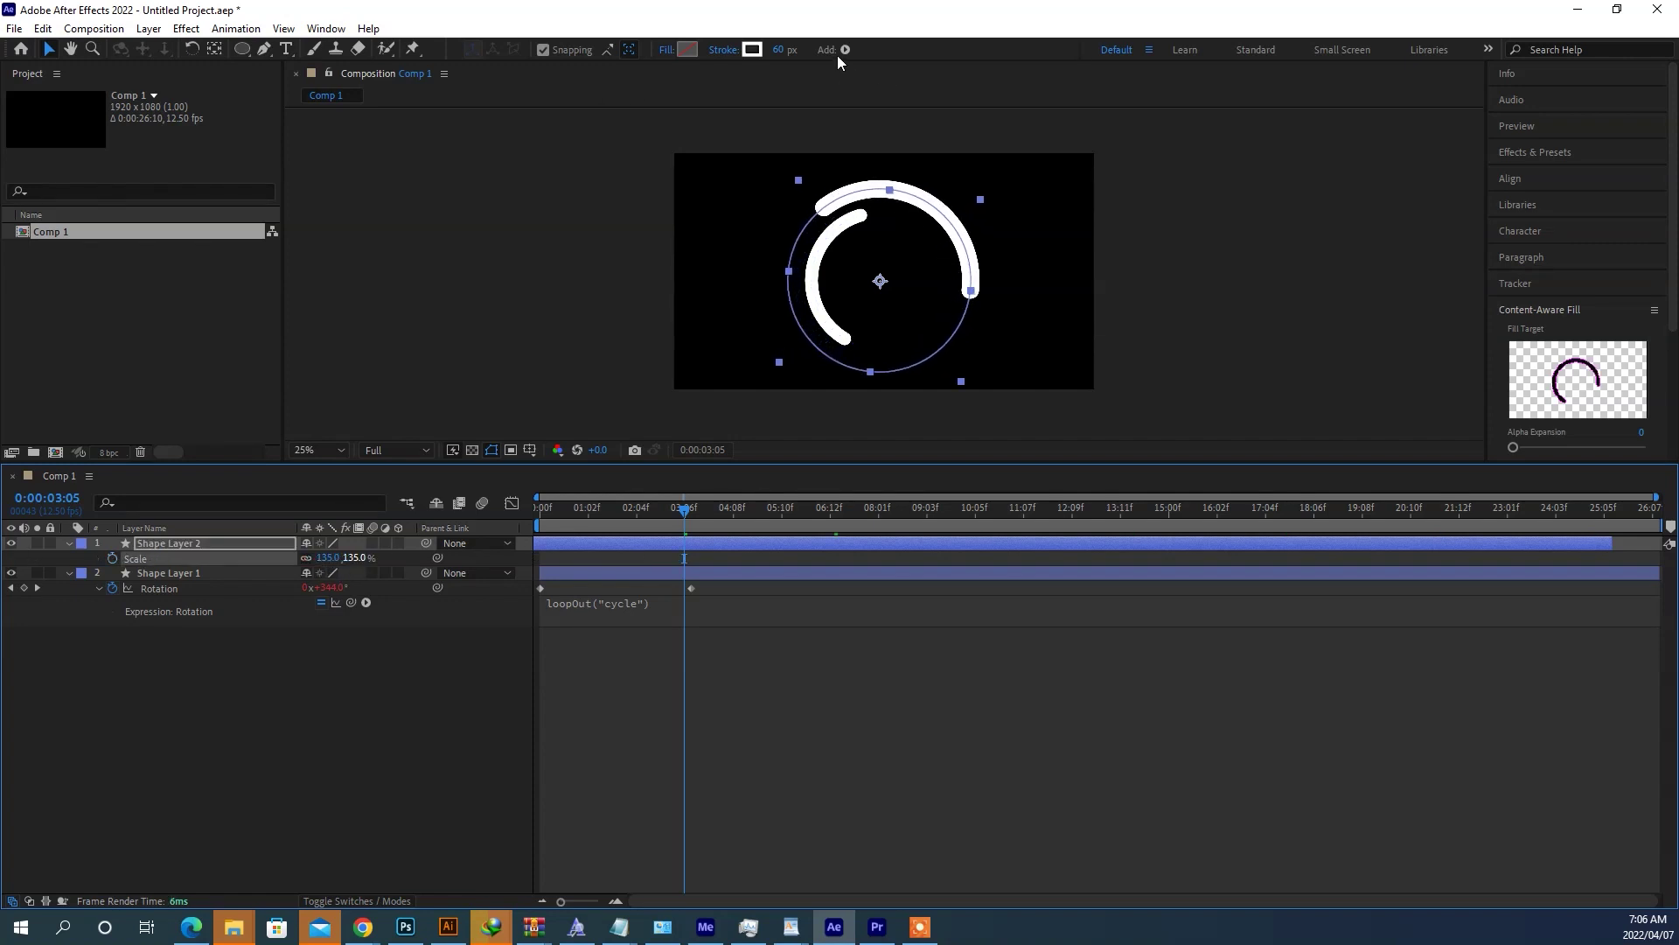
drag(781, 49, 773, 58)
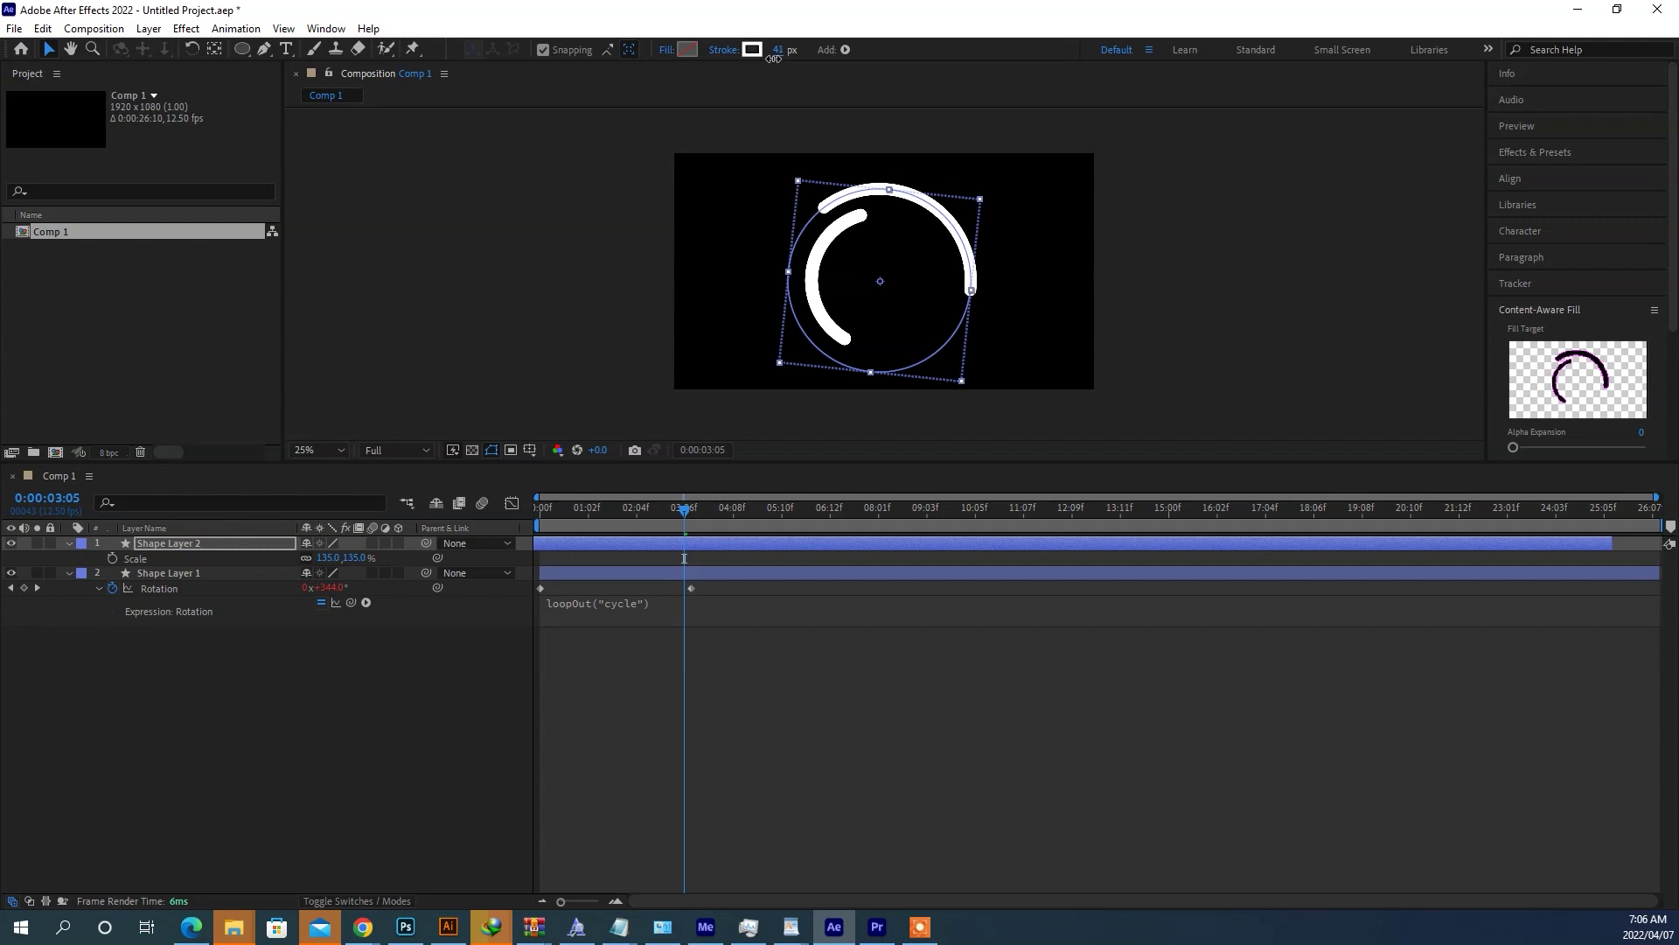
Step: Duplicate Shape Layer 2 as Shape Layer 3 and reveal its rotation keyframes
click(773, 548)
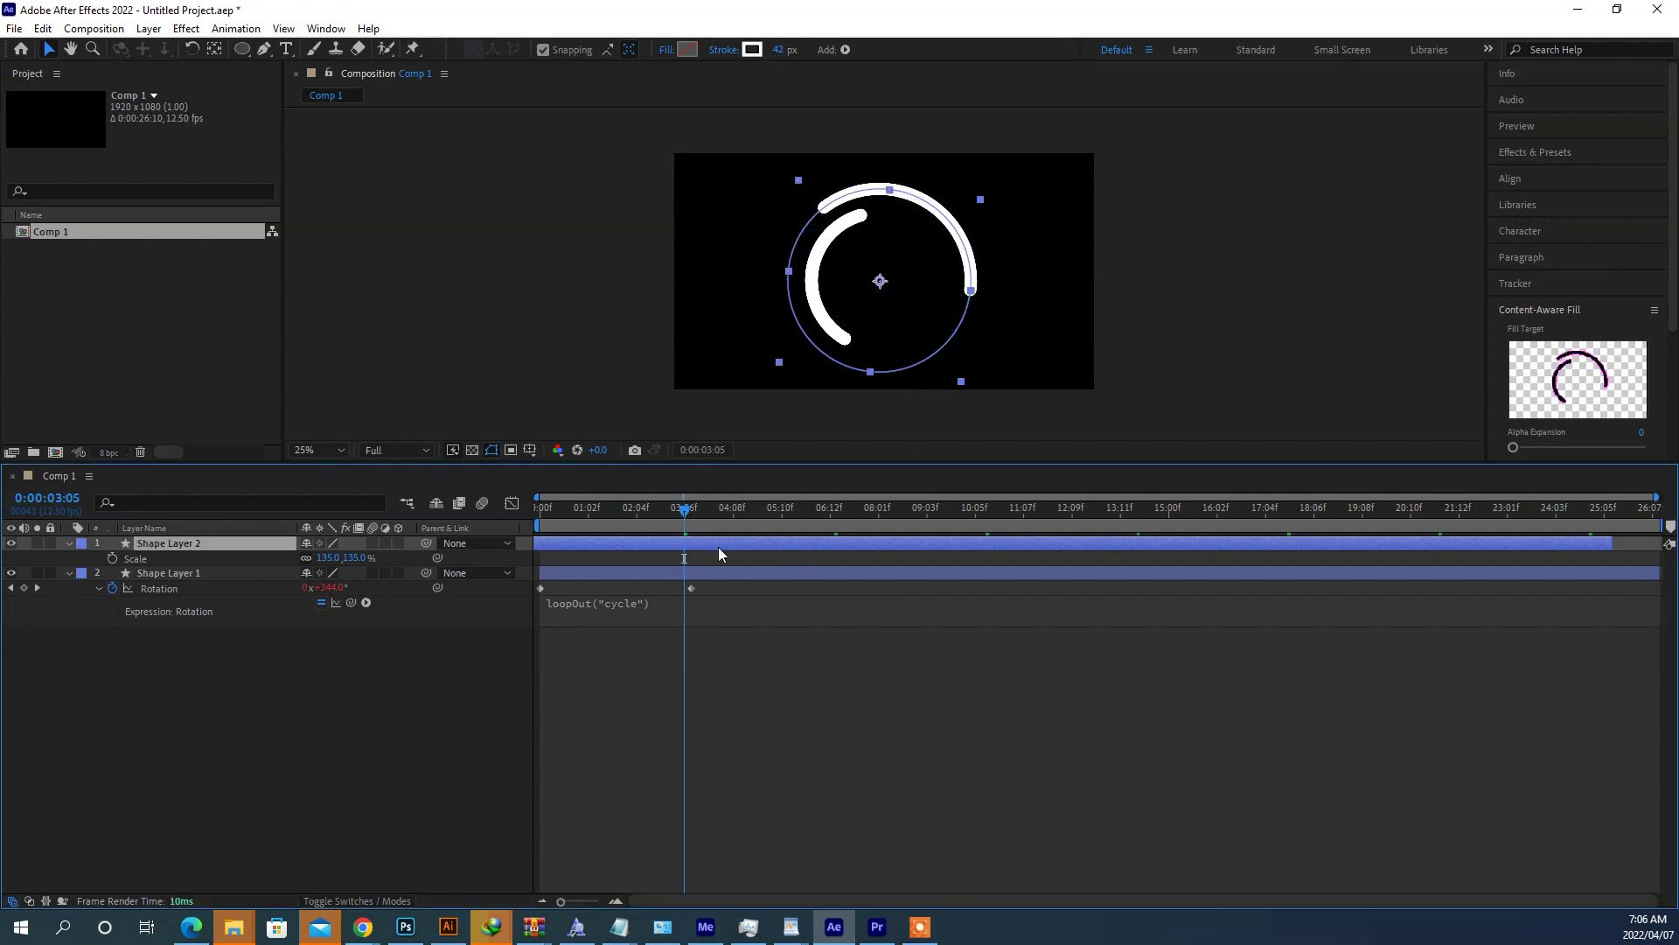
key(ctrl+d)
key(r)
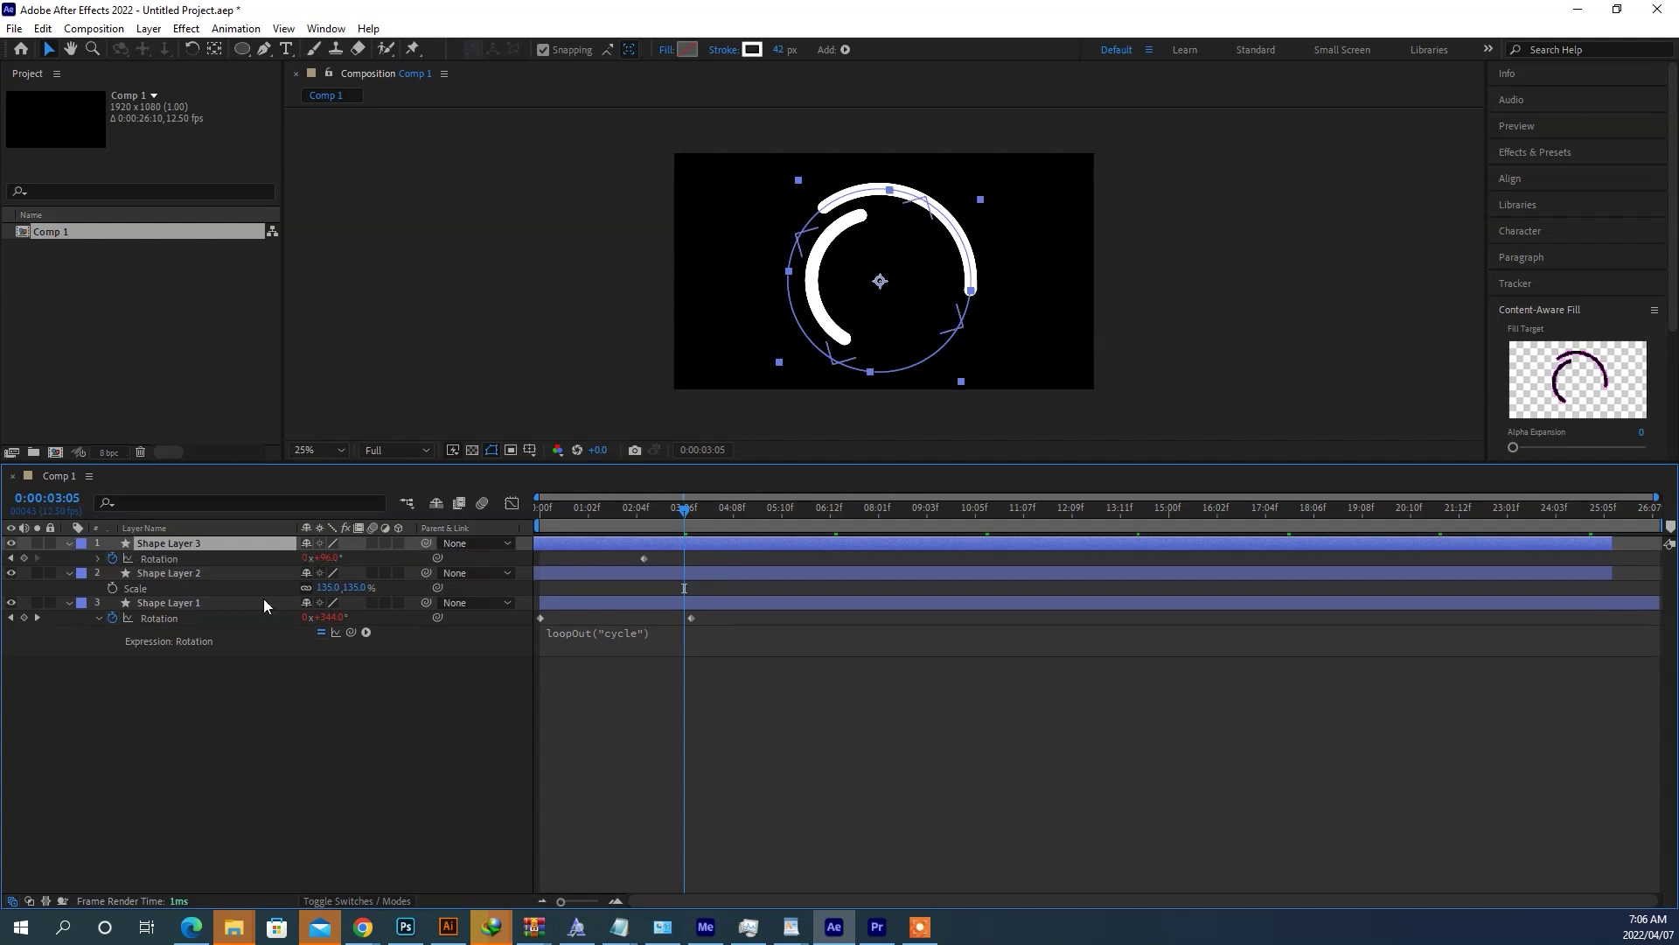
Step: Scale Shape Layer 3 to 163% with a 33 px stroke and shift it earlier
key(s)
drag(362, 558, 379, 556)
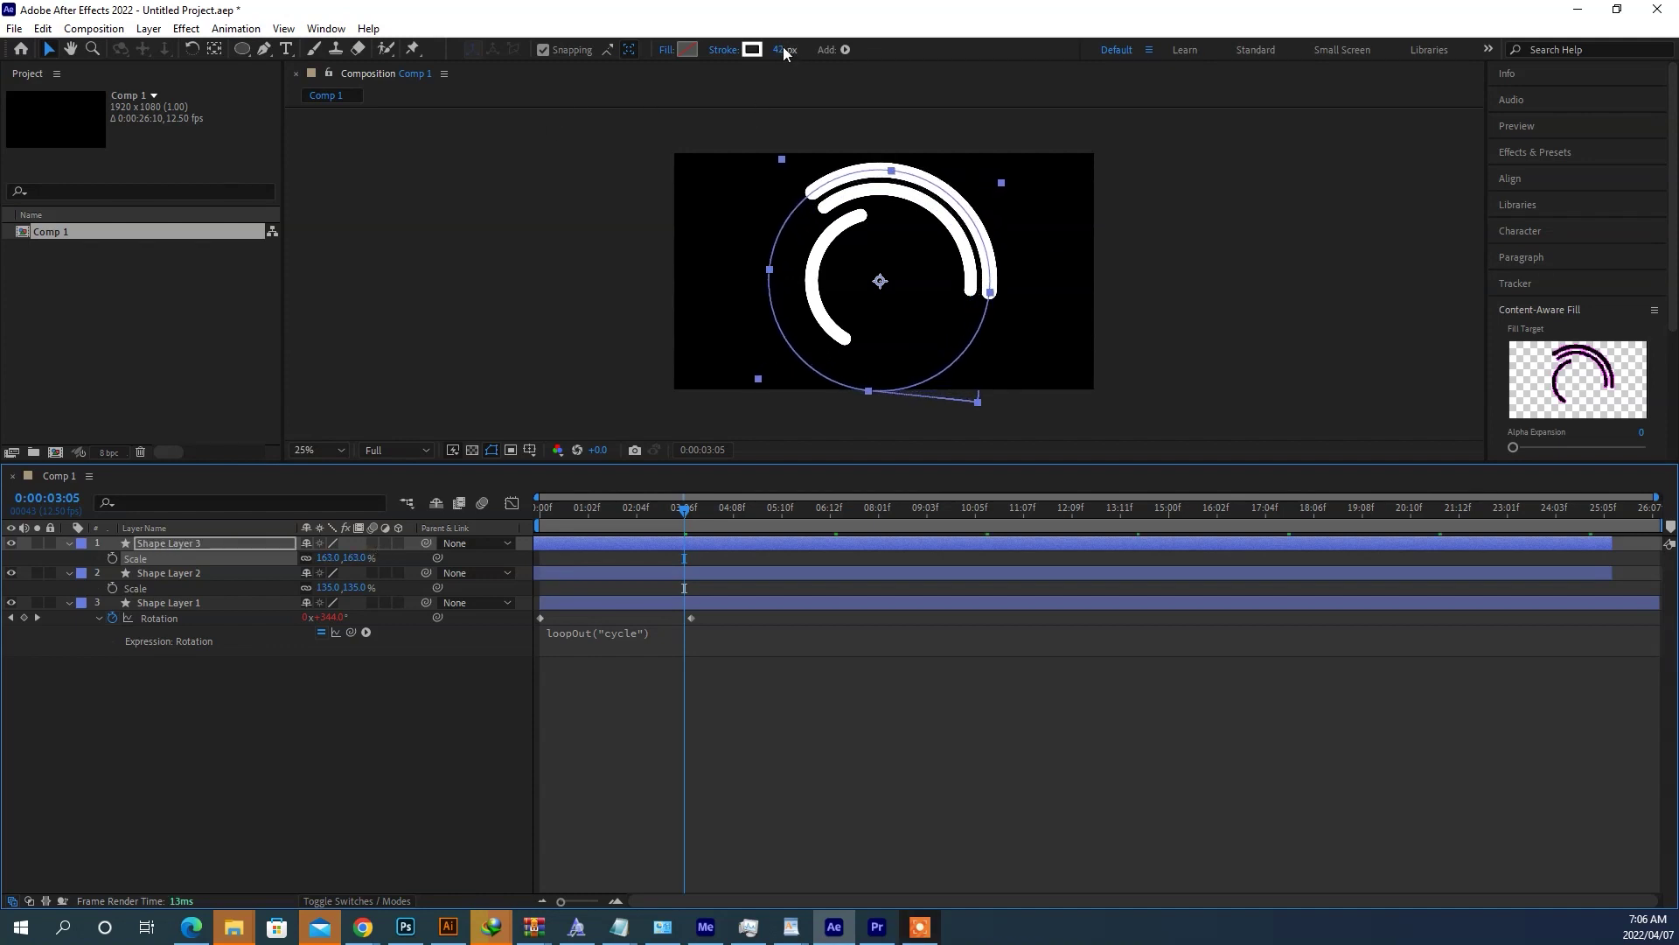
click(758, 98)
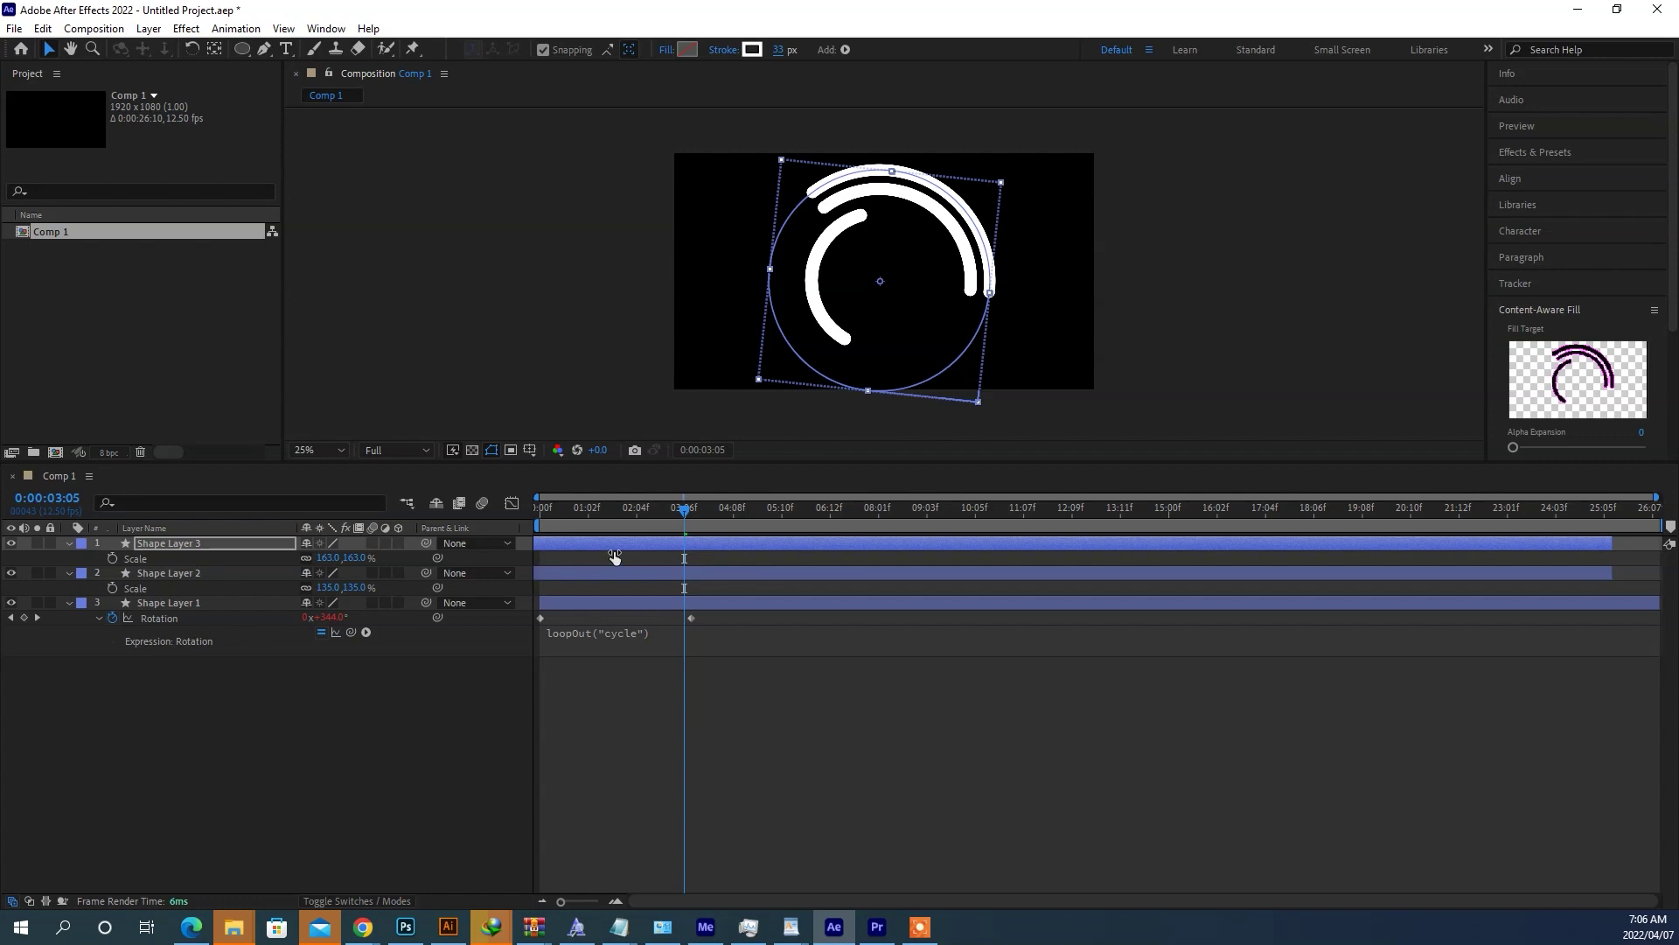
drag(672, 547, 652, 548)
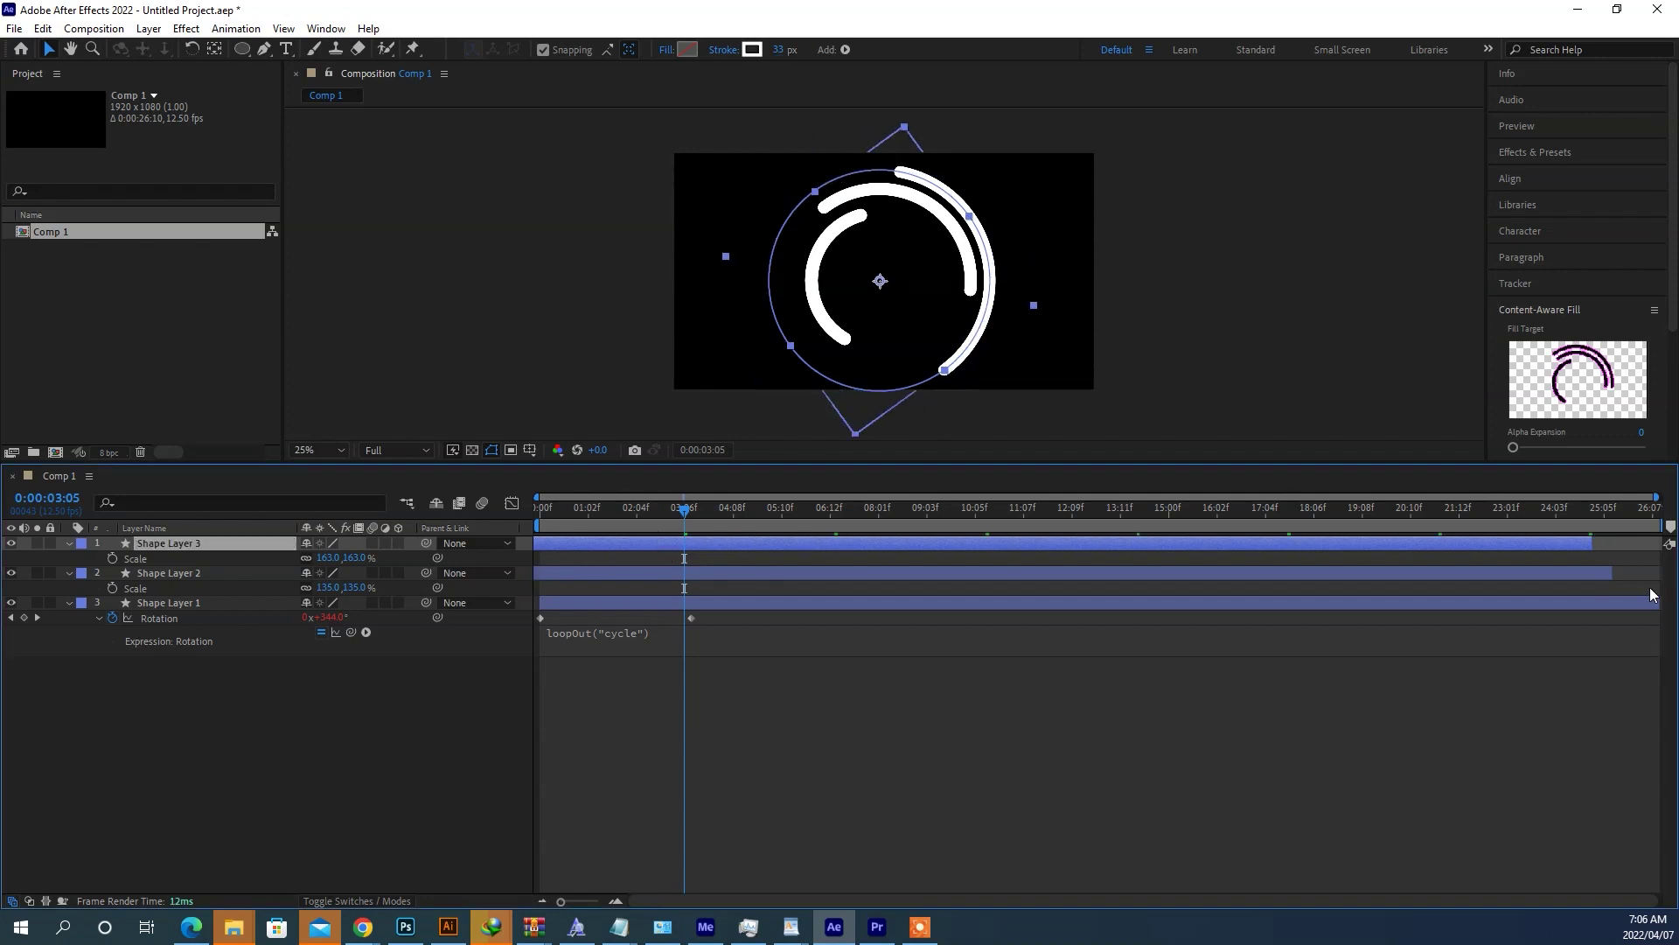
Step: Extend Shape Layers 2 and 3 to the comp end and scrub through the rings
shift+click(1515, 575)
drag(1592, 543, 1661, 543)
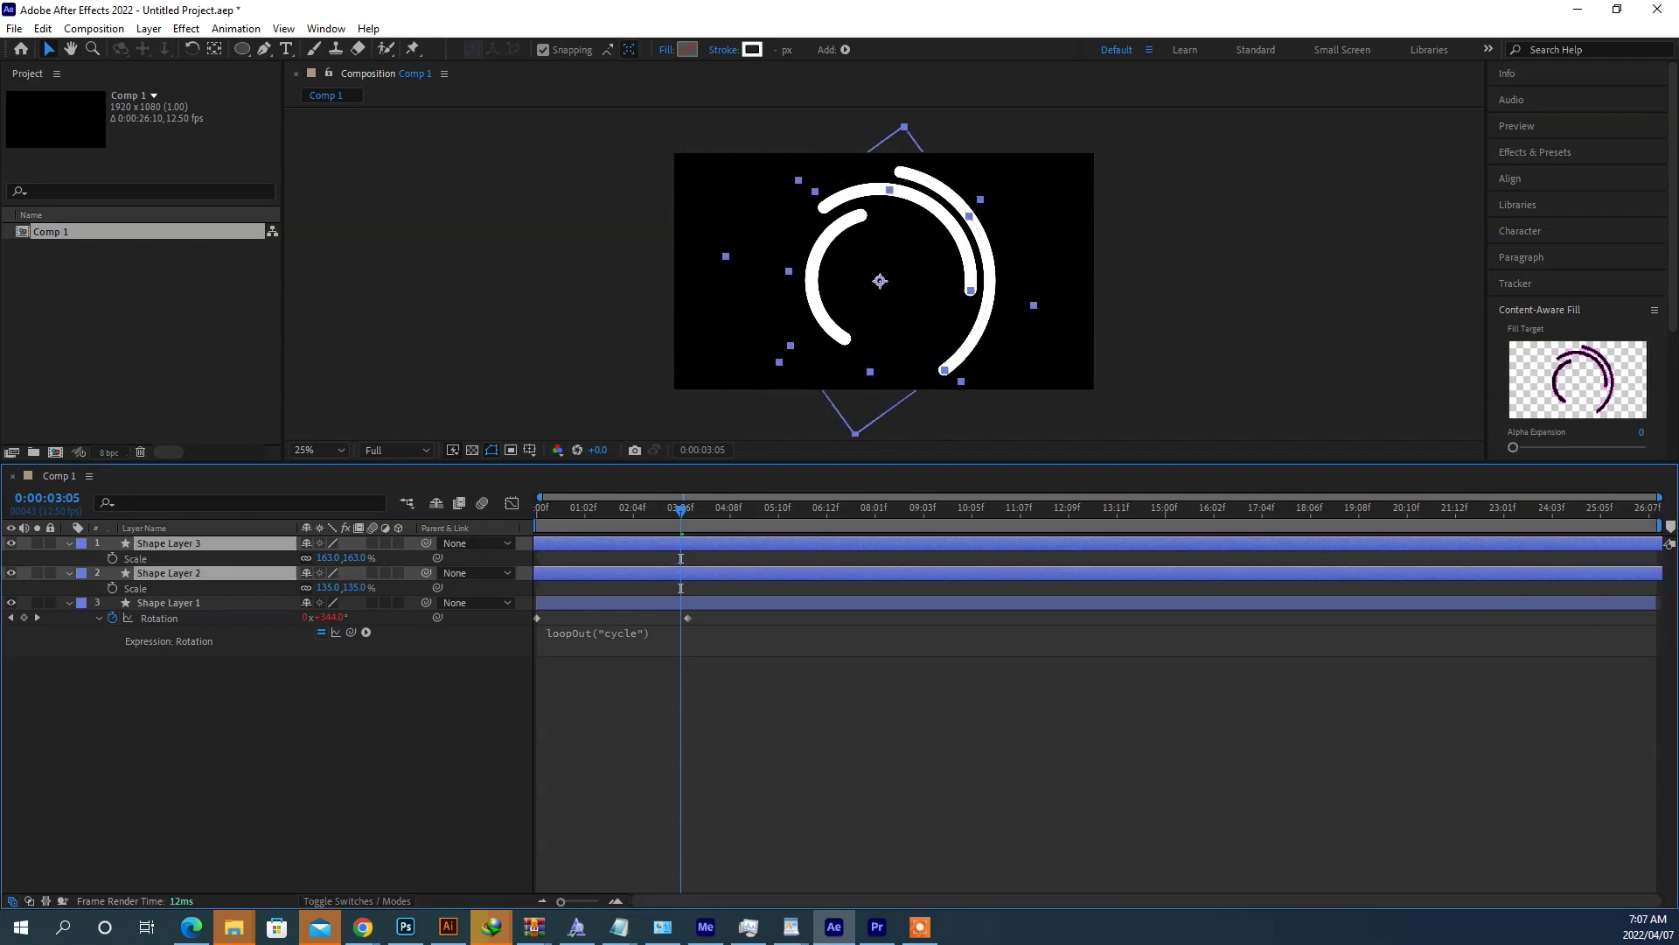
drag(654, 516, 517, 540)
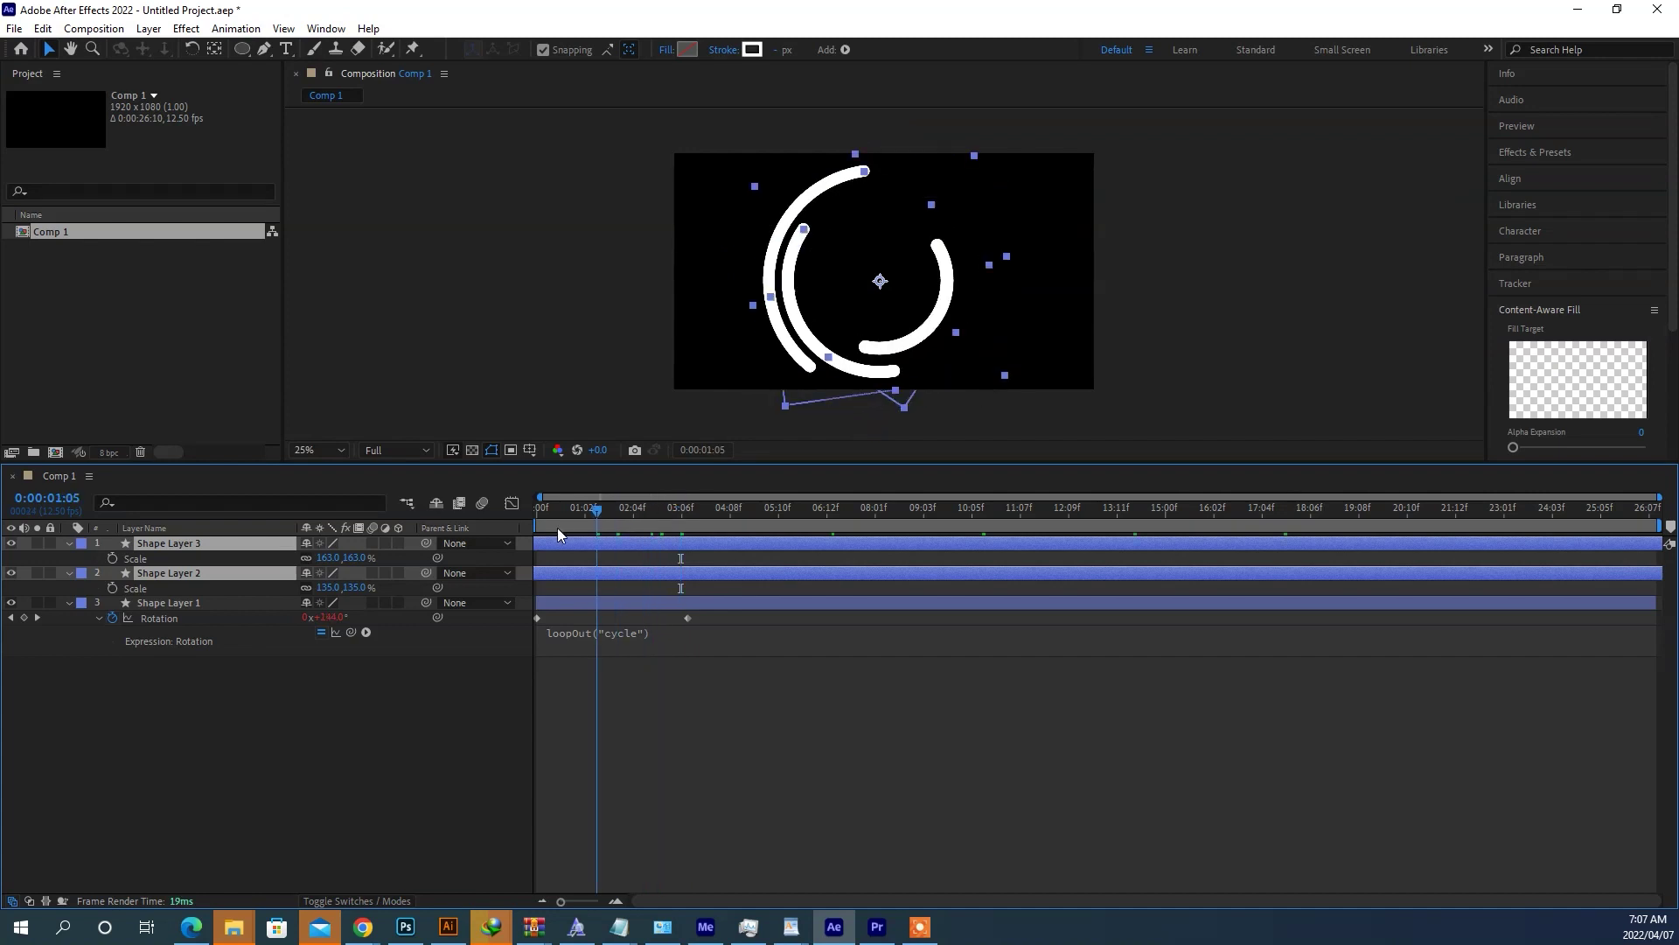
drag(569, 530, 679, 528)
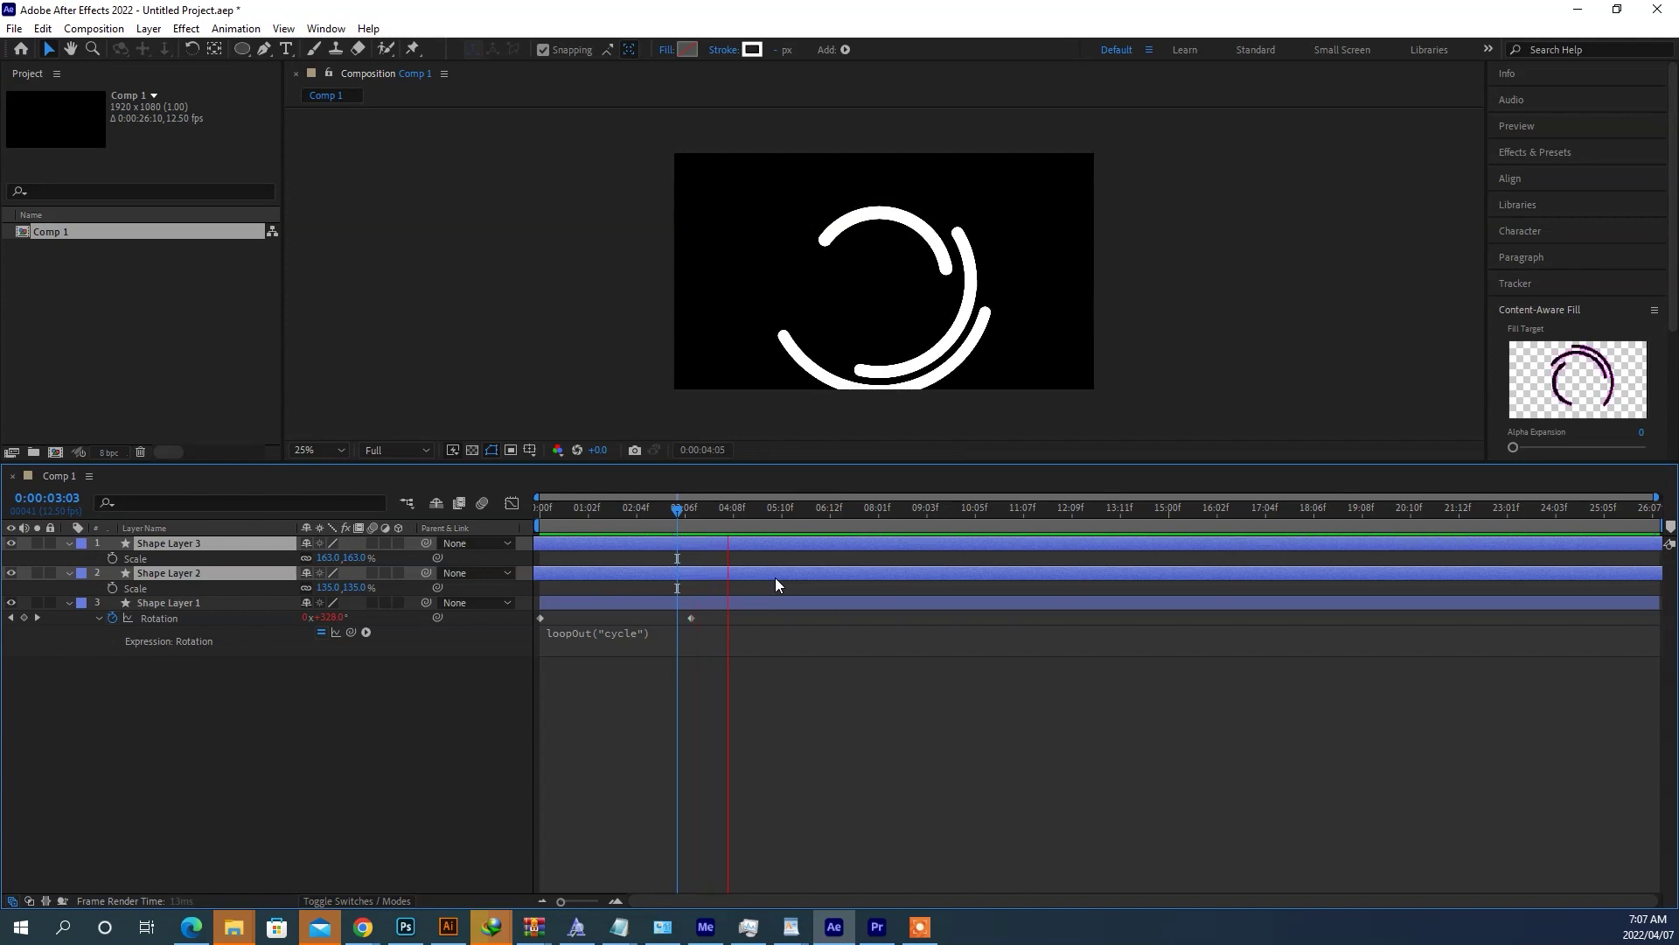
Step: Time-reverse Shape Layer 1's rotation keyframes so the inner arc spins backward, then preview
key(space)
click(540, 618)
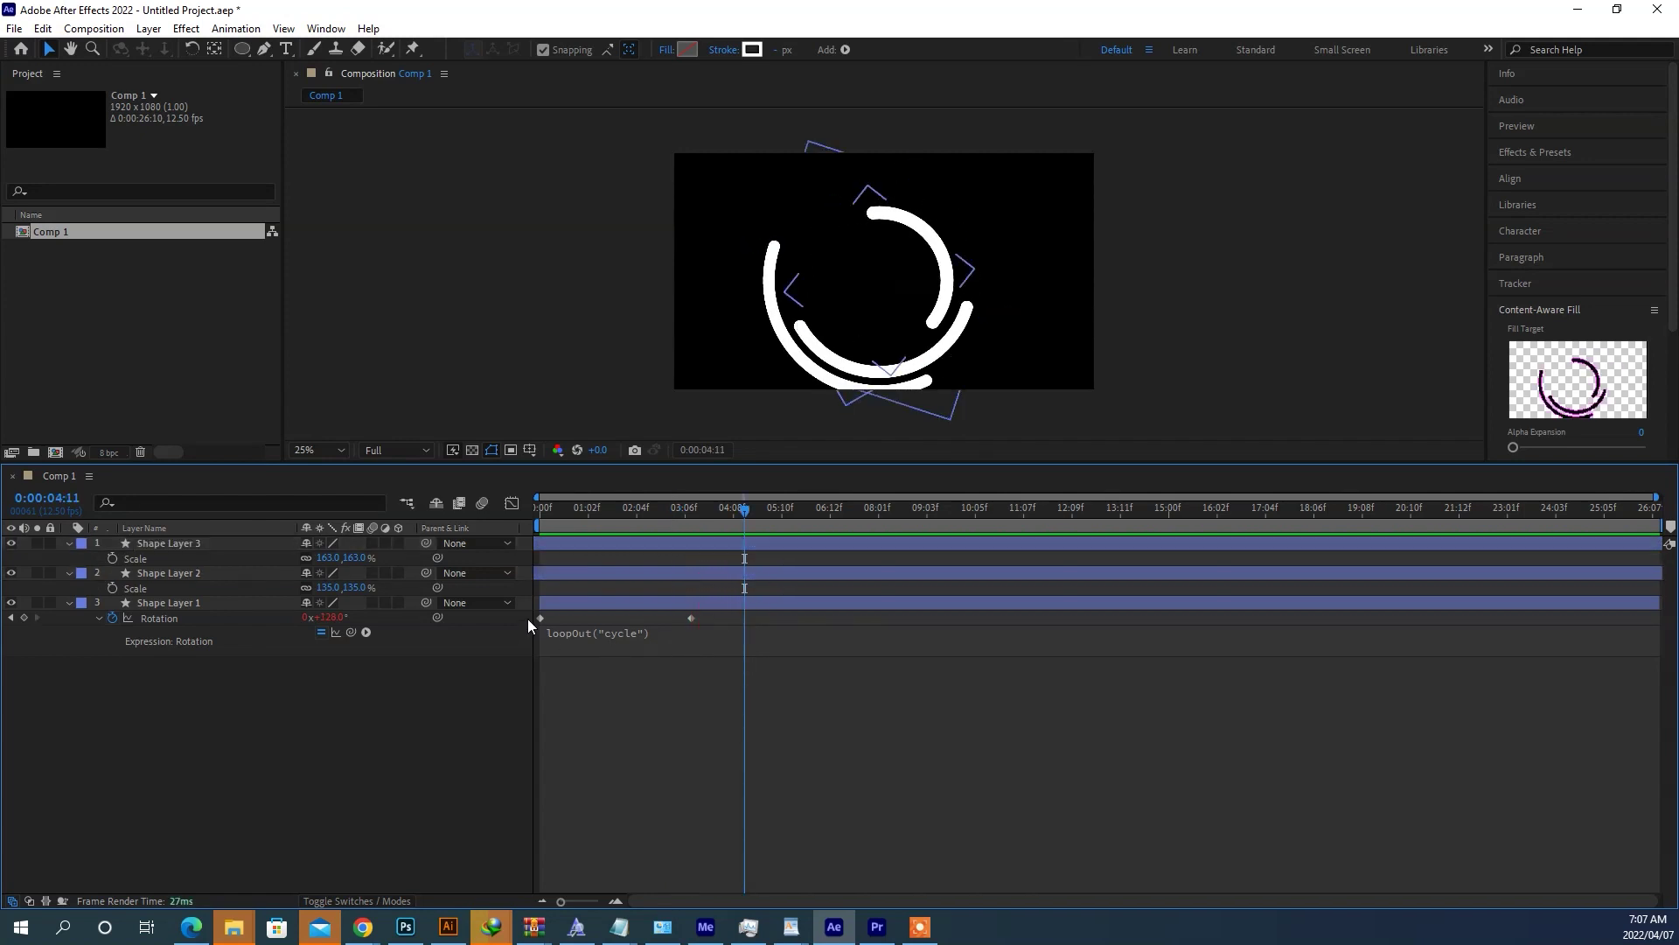
right_click(542, 617)
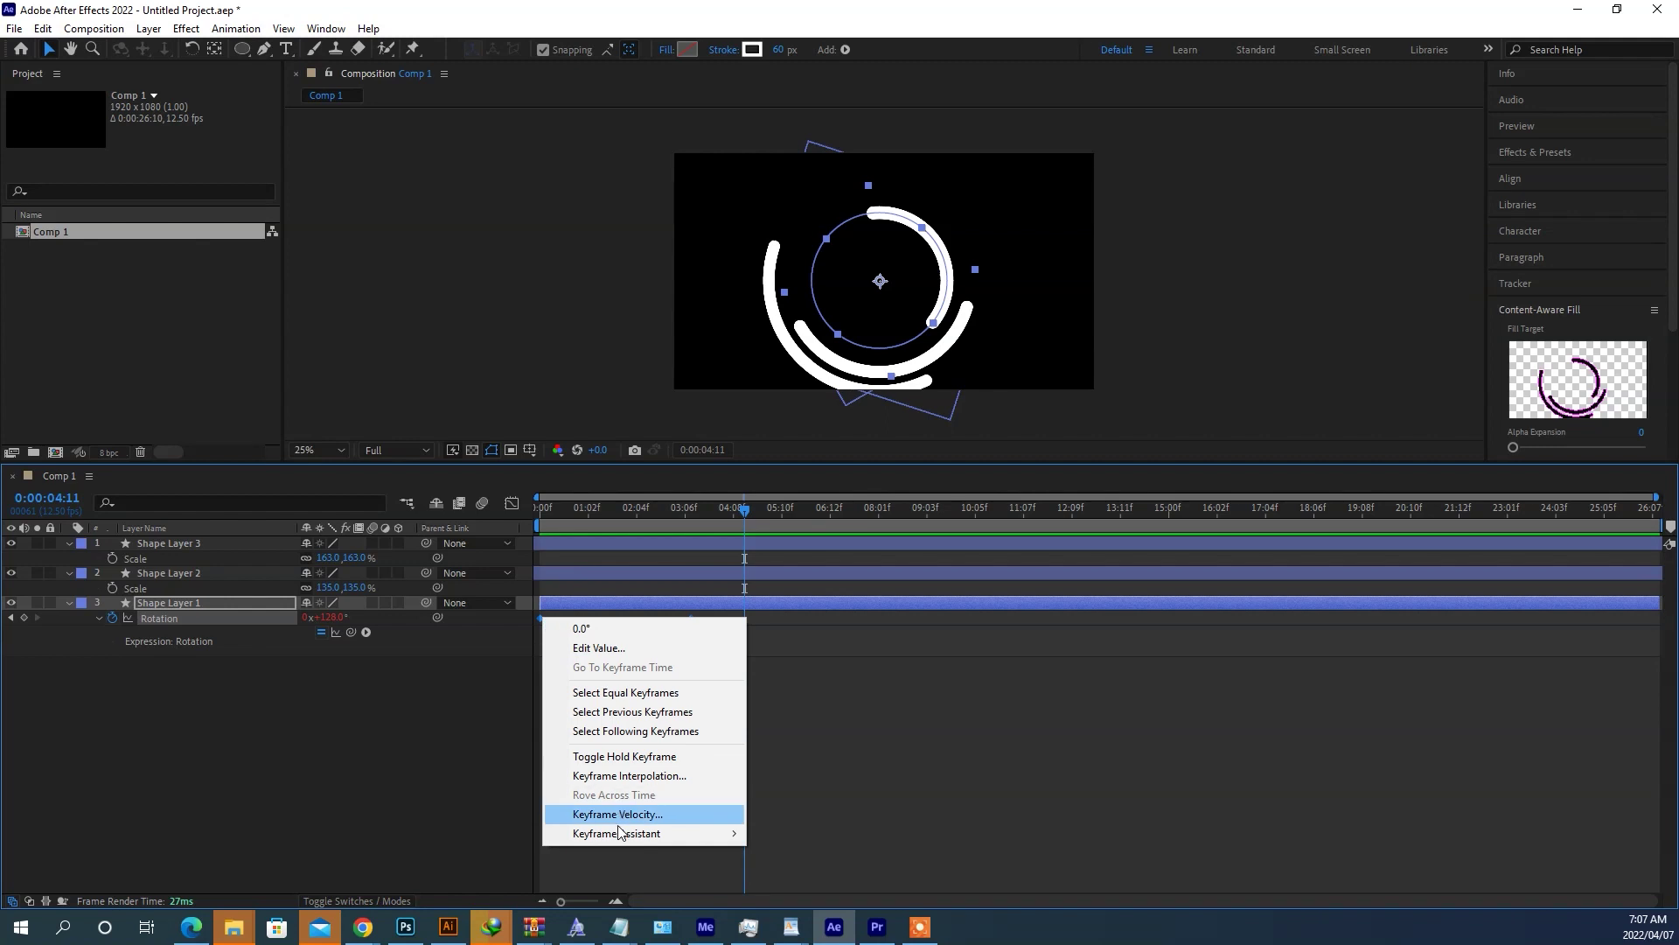
mouse_move(664, 833)
click(795, 832)
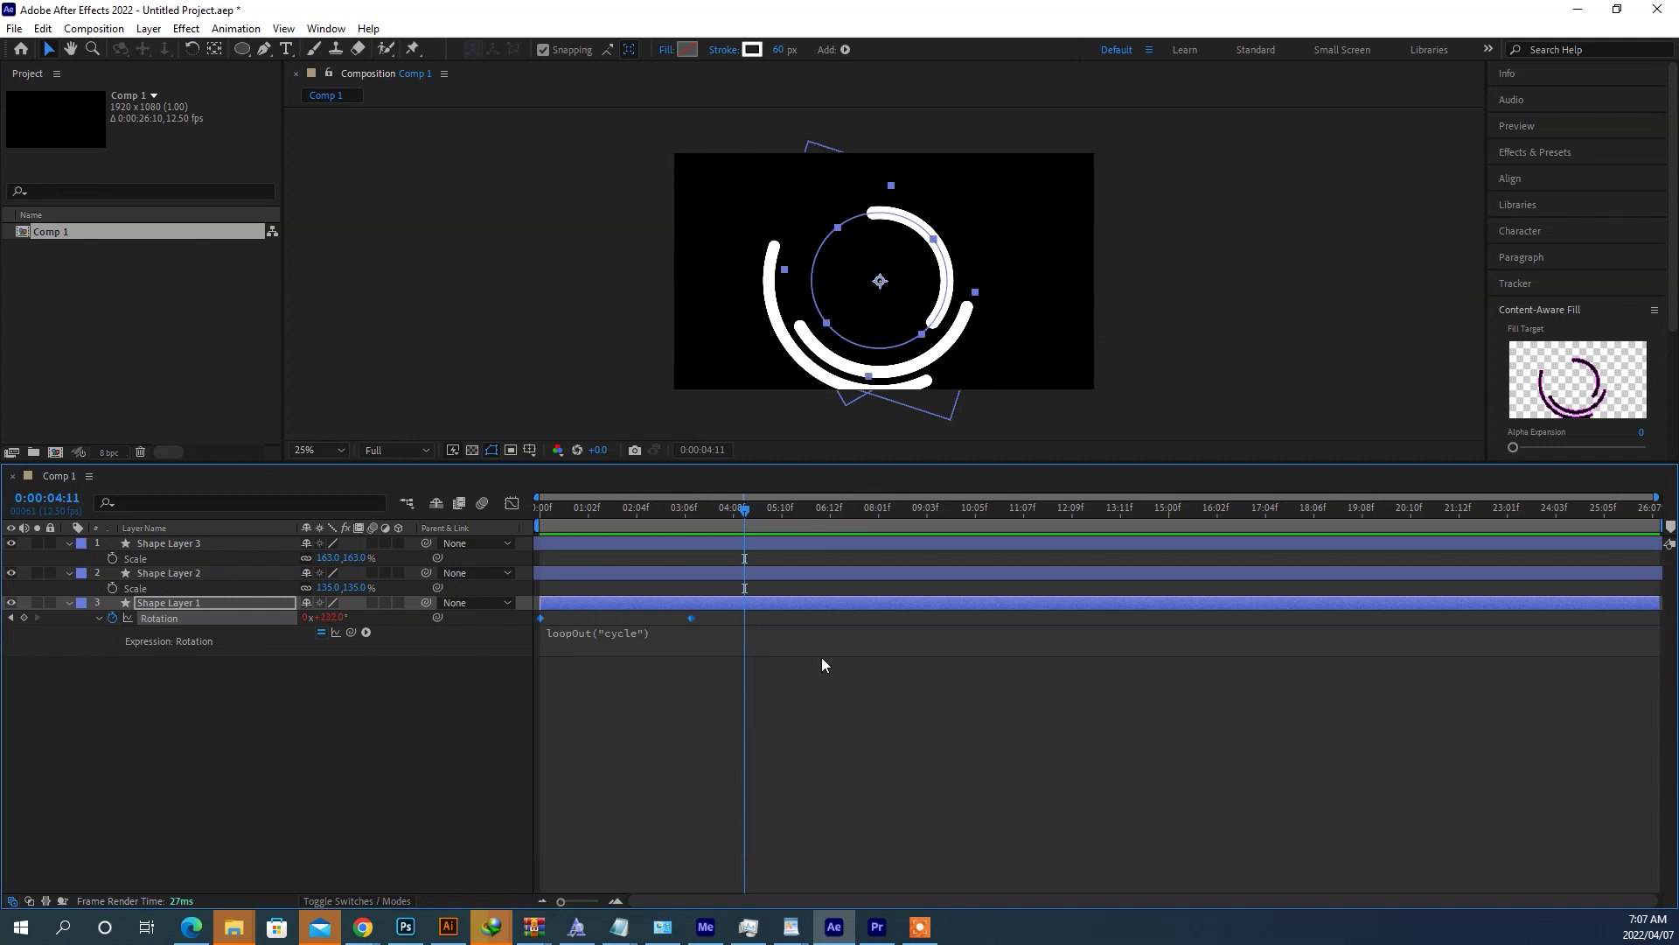
key(space)
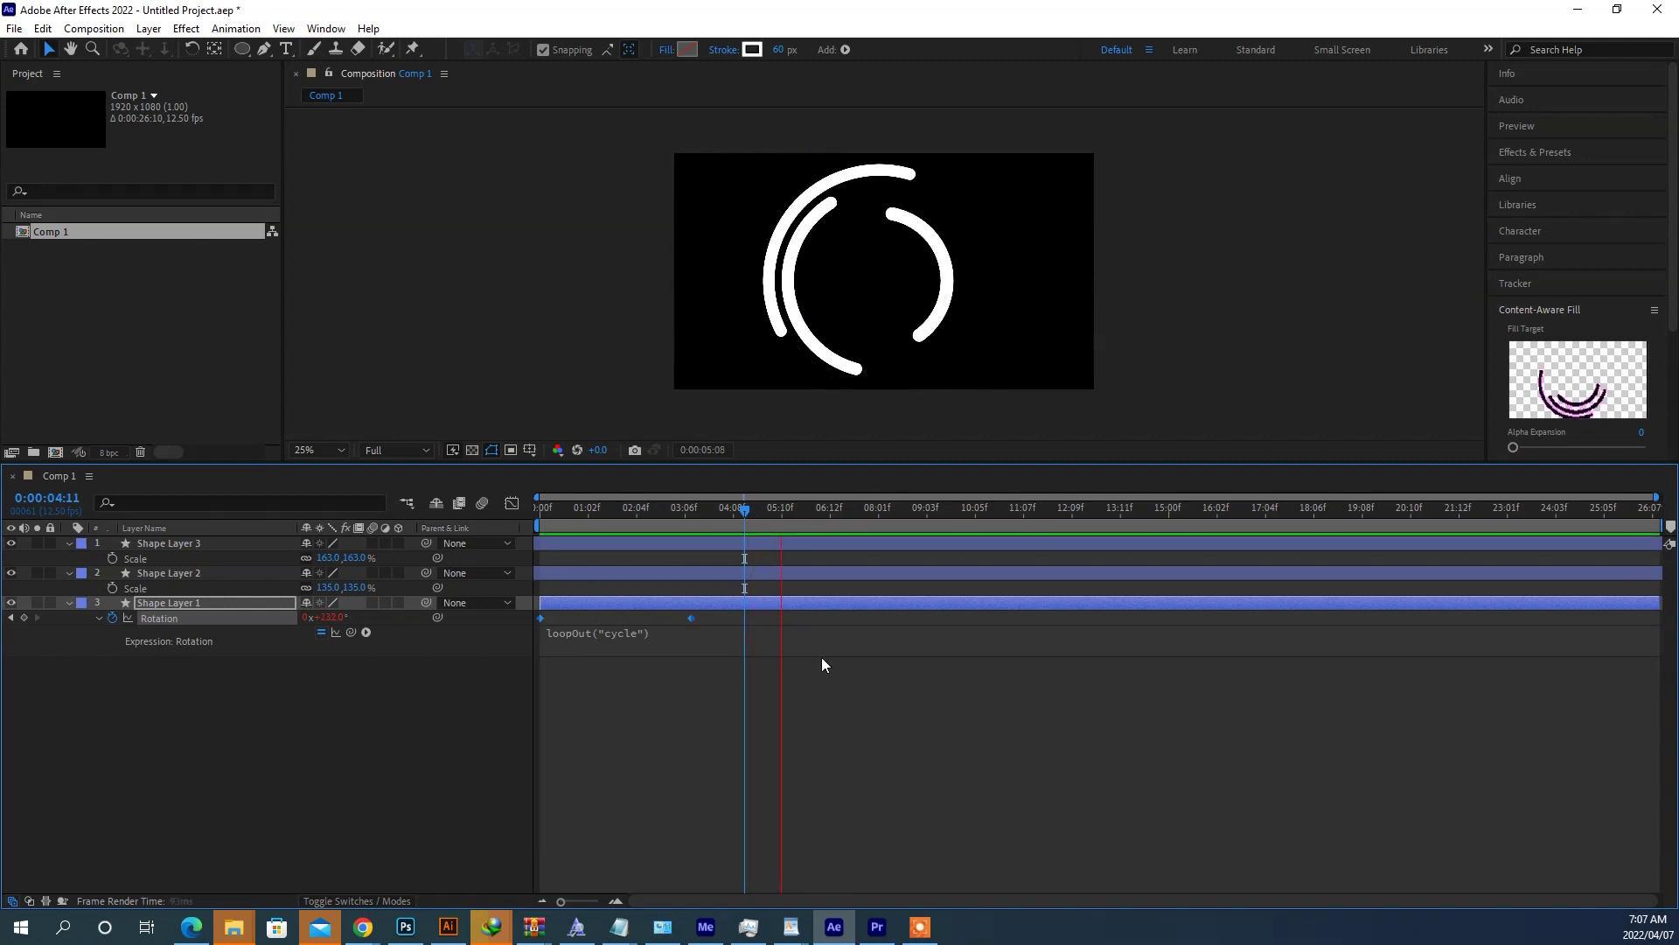
key(space)
Step: Import the flame logo, add it to Comp 1, scale it to 70% and centre it
drag(780, 642, 825, 664)
drag(673, 484, 660, 494)
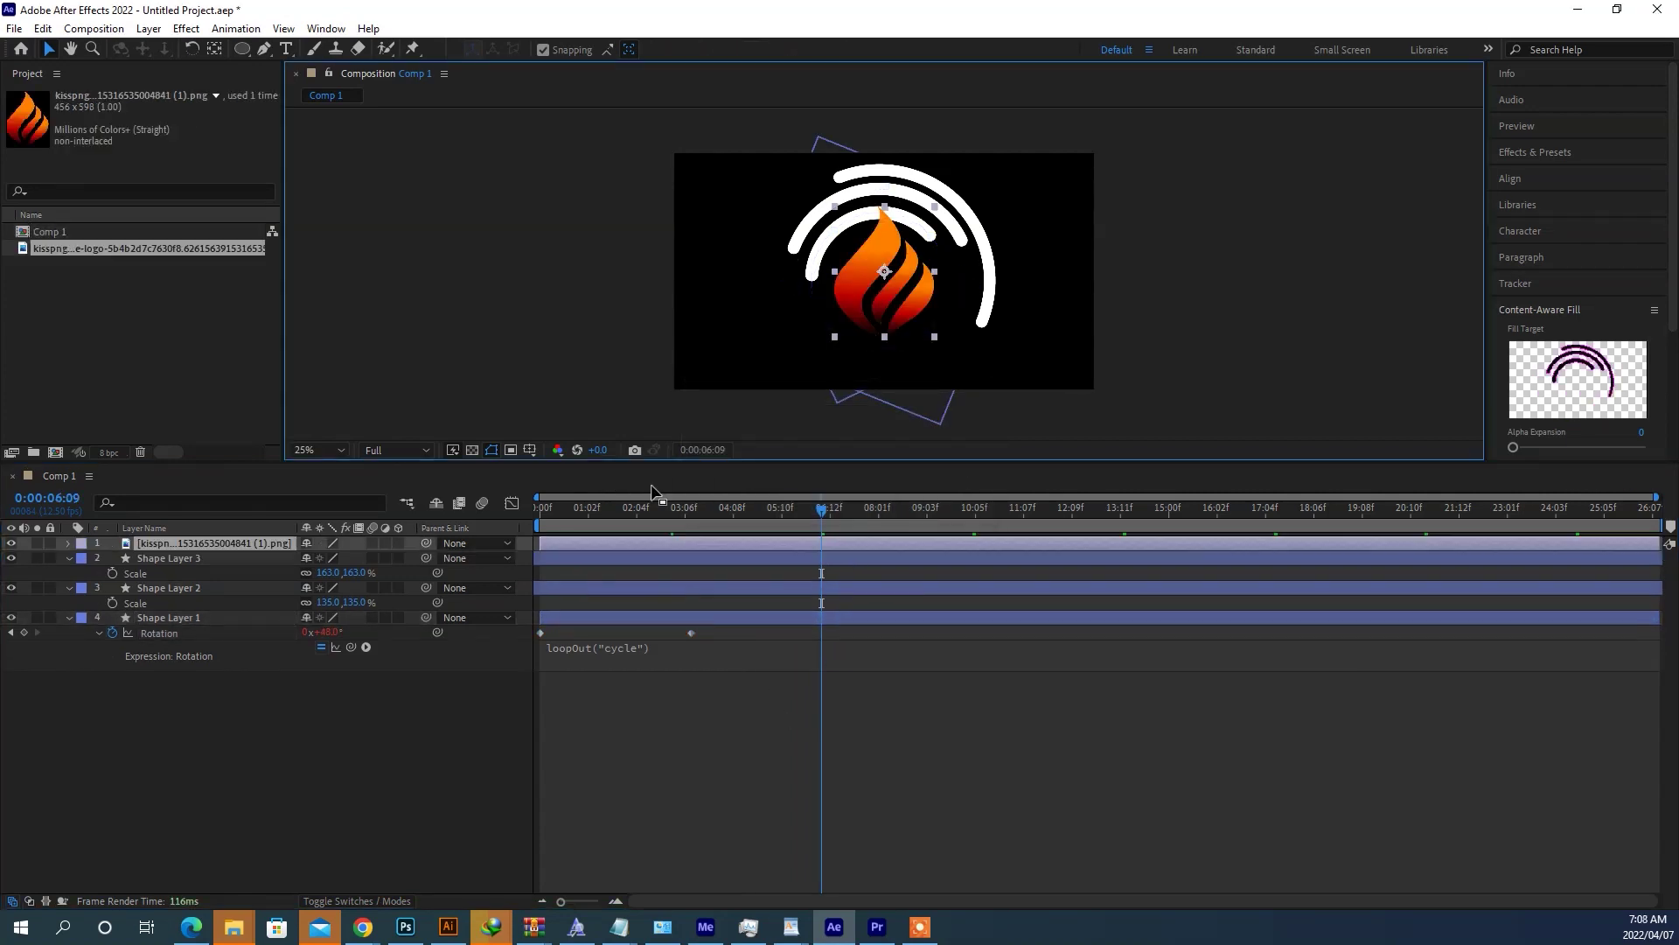
key(s)
drag(325, 562, 301, 561)
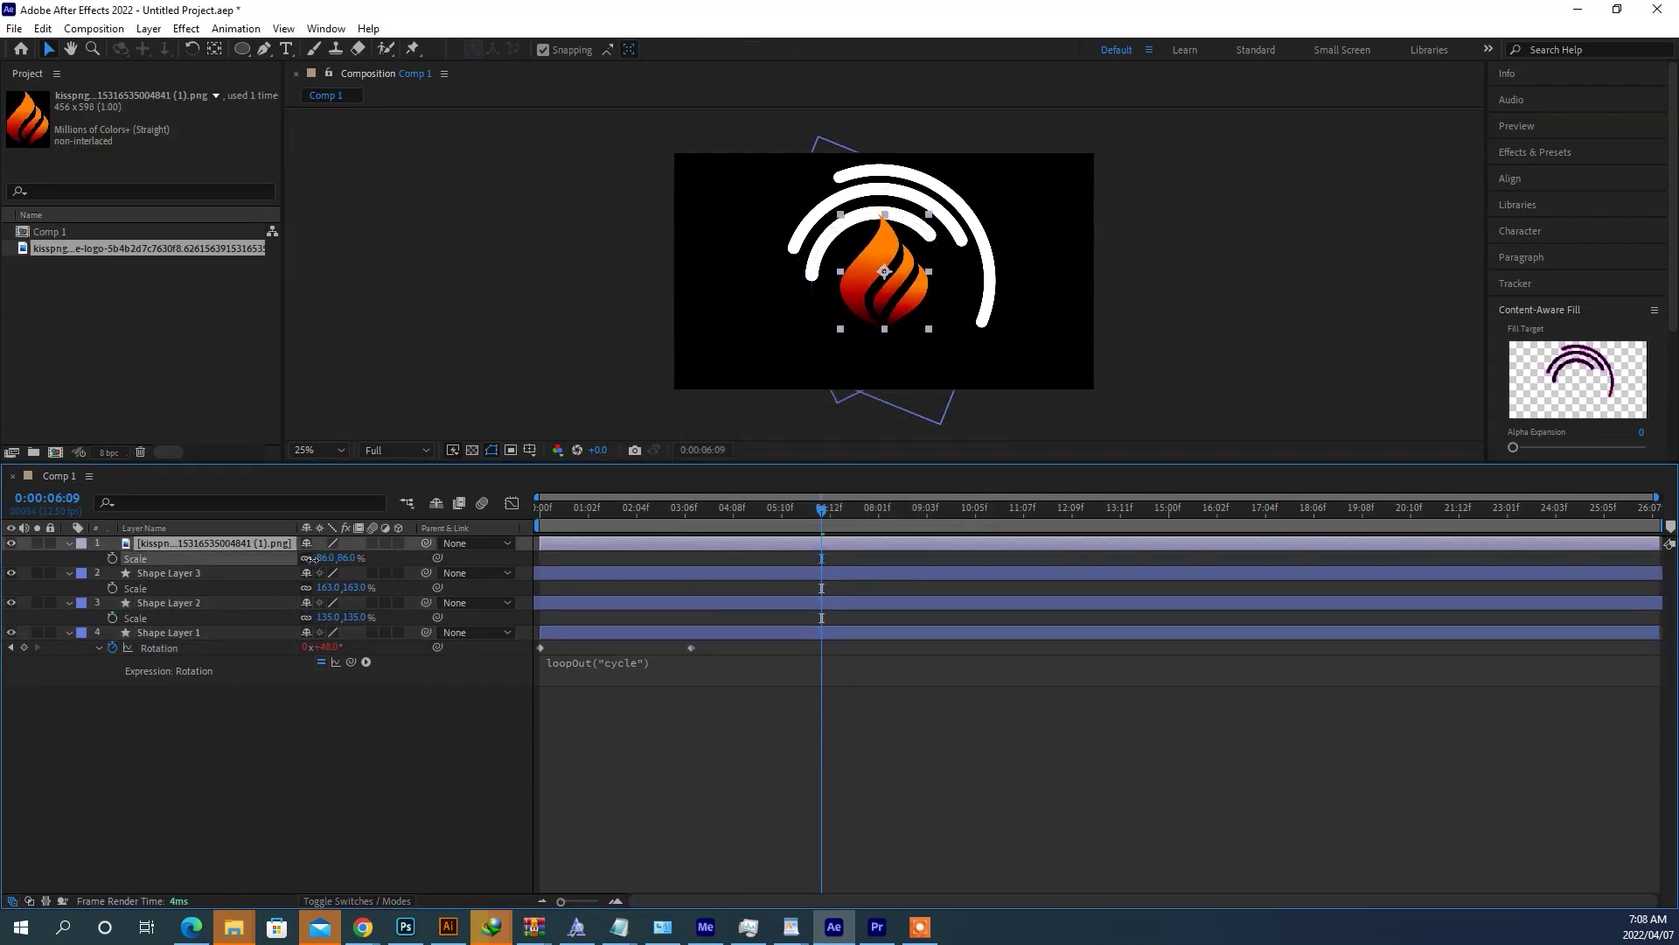
drag(872, 277, 868, 291)
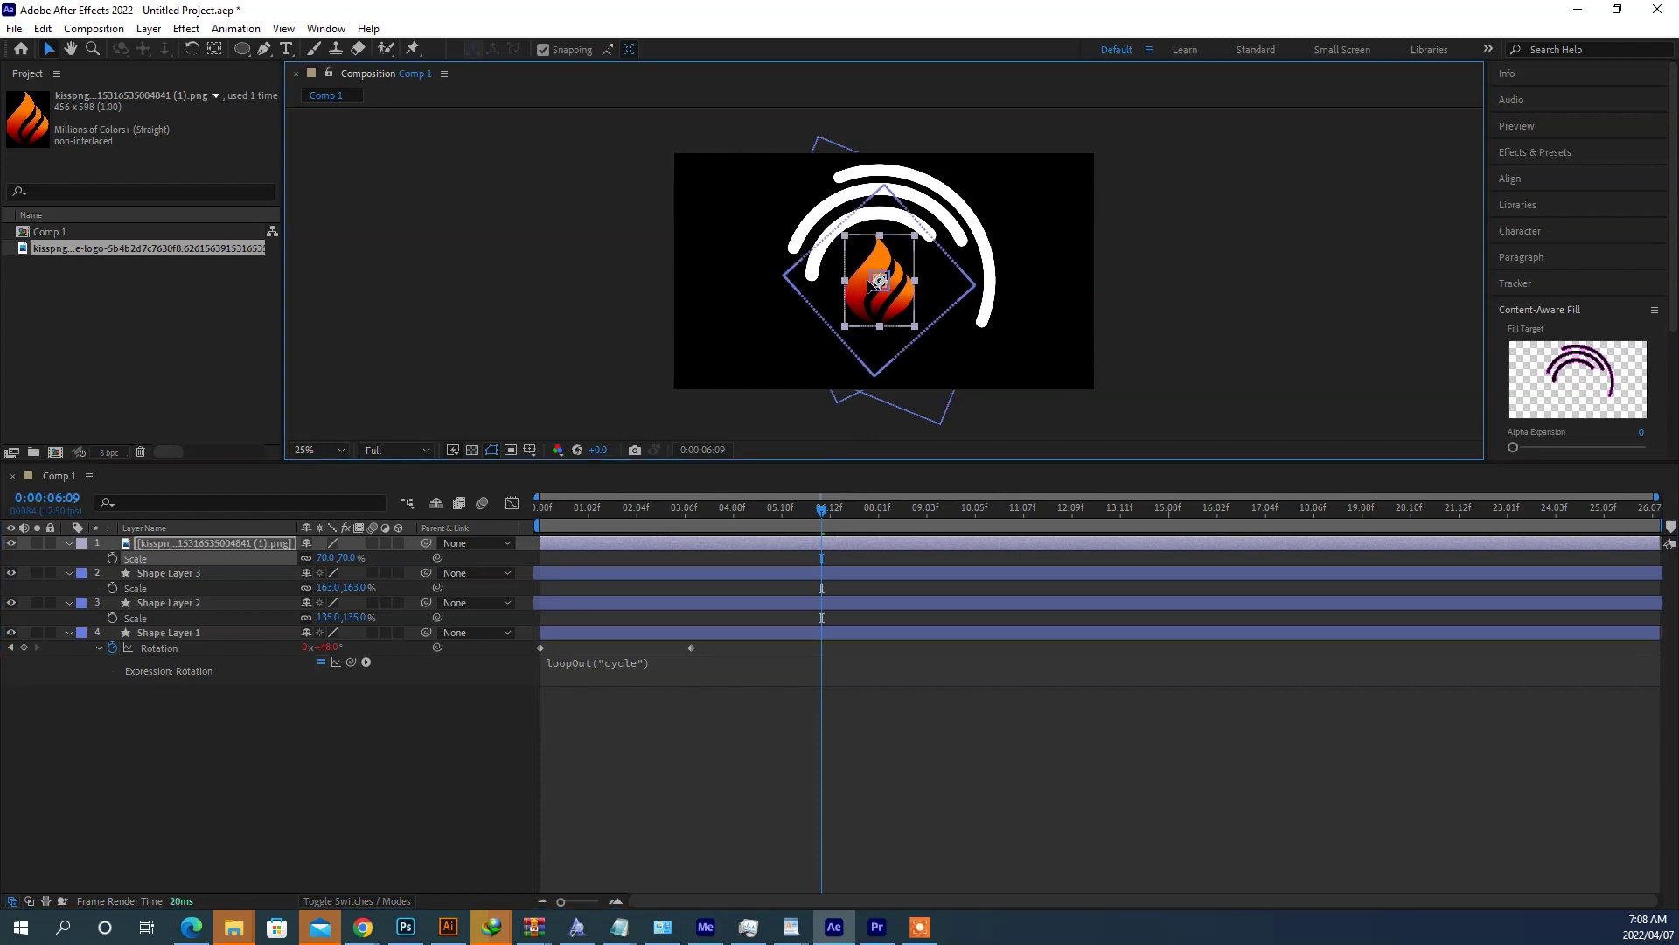
Step: Go to 0:00:10:09 and select the outer ring, Shape Layer 3
mouse_move(822, 507)
mouse_down()
mouse_move(1030, 513)
mouse_move(988, 523)
mouse_up()
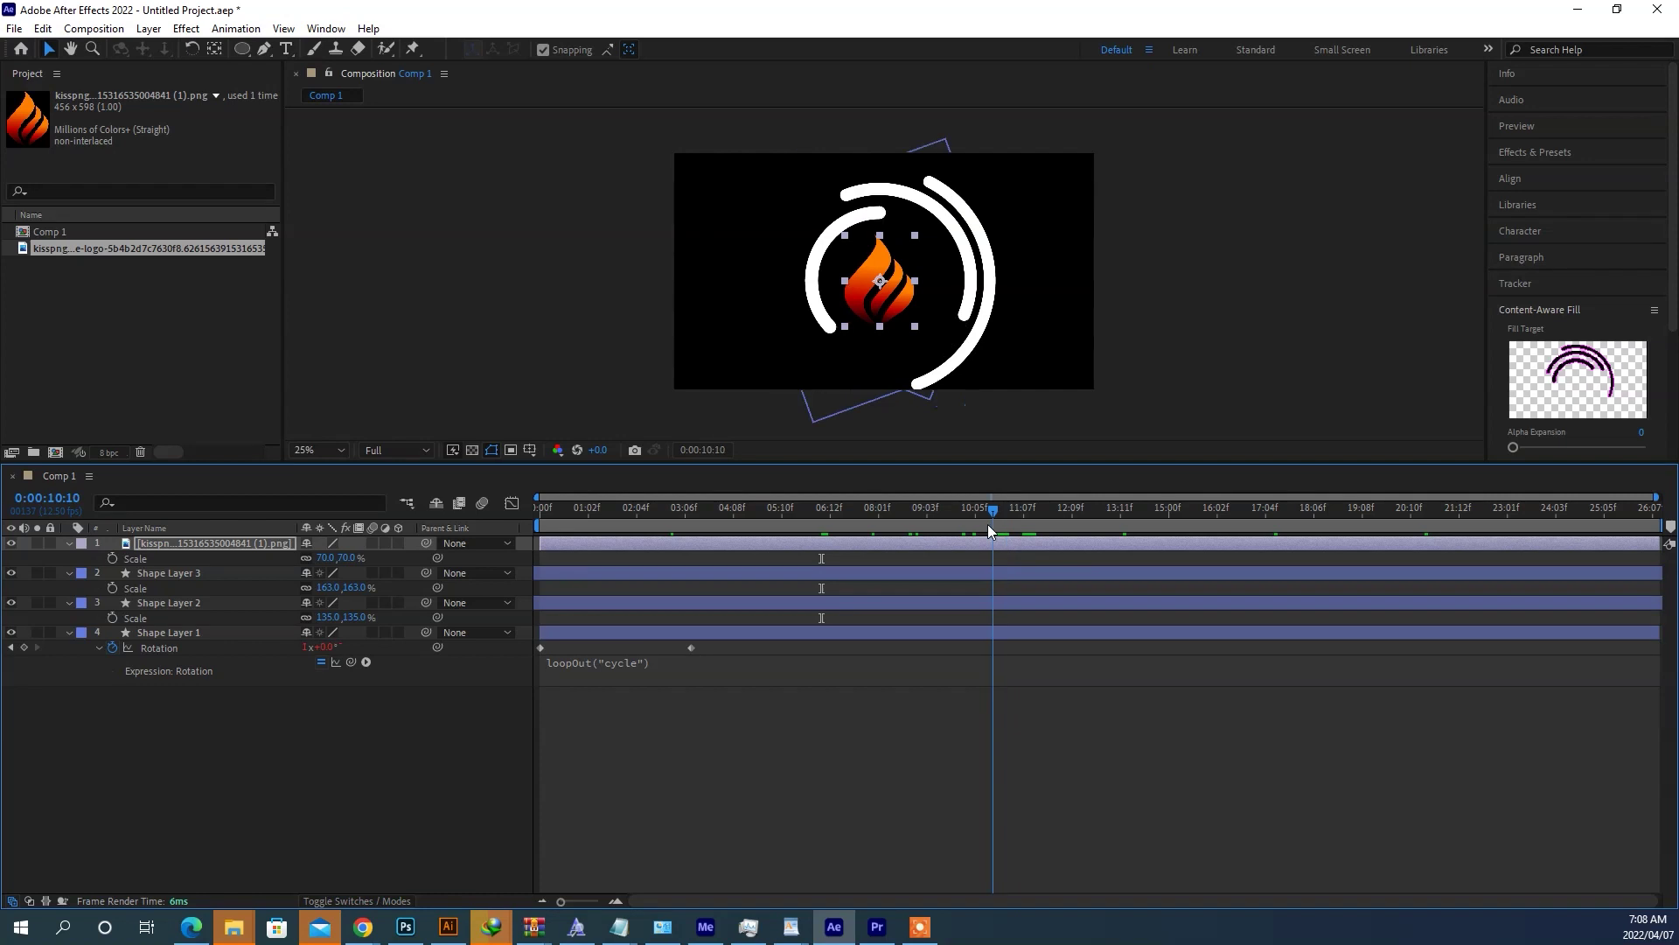
click(905, 582)
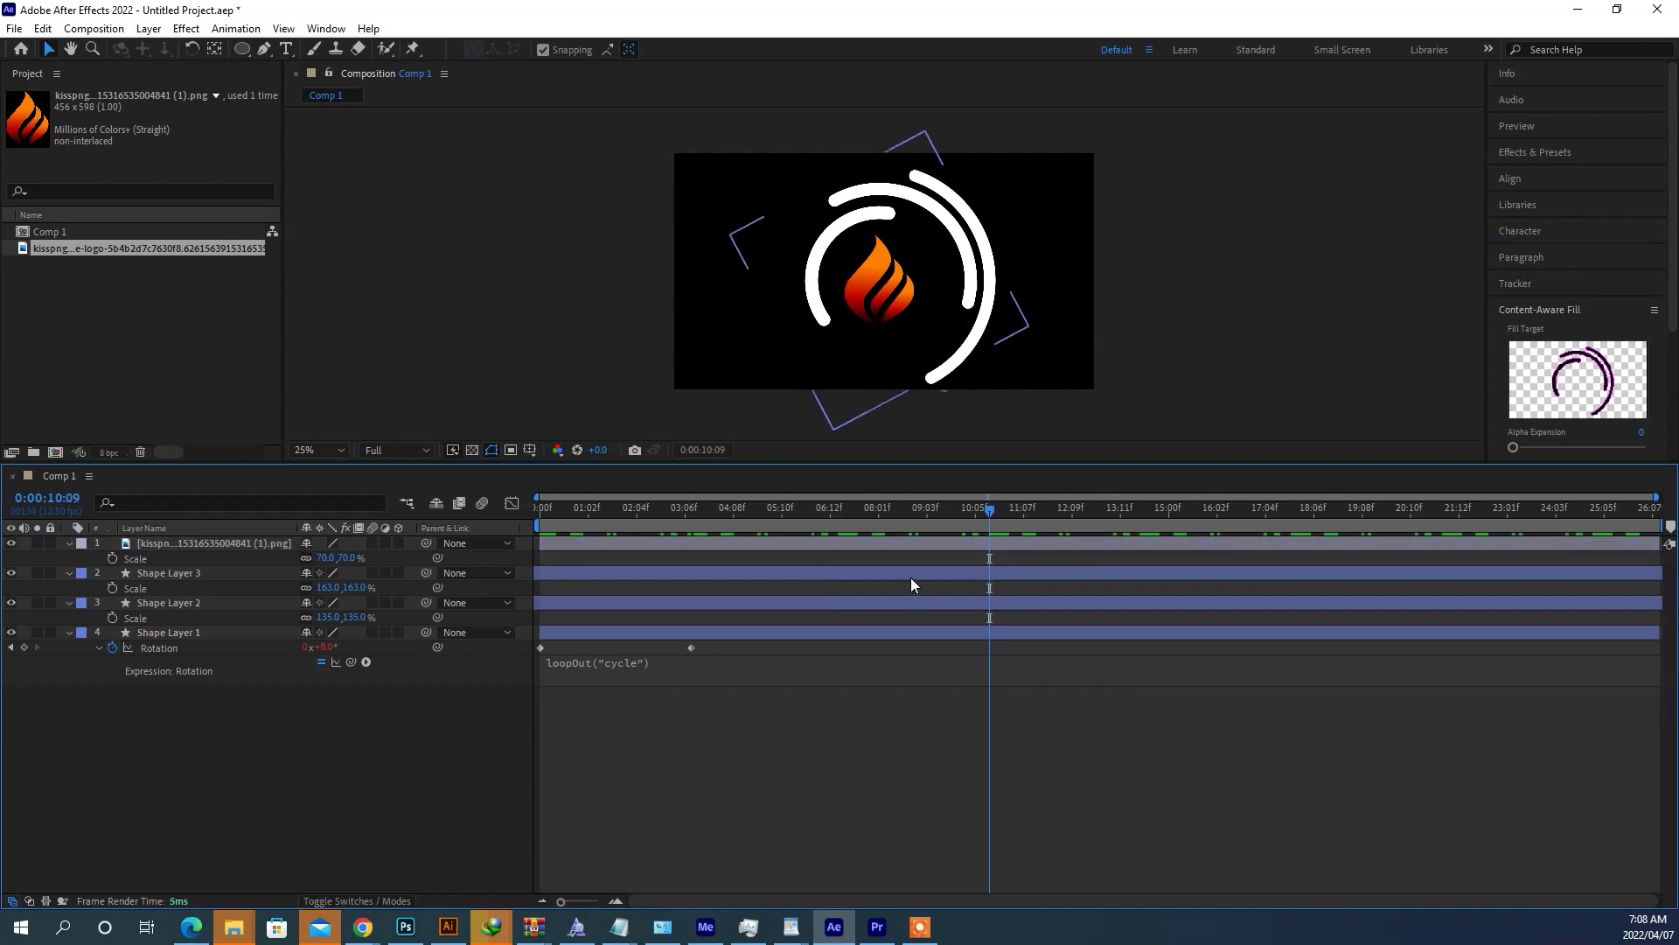
click(906, 577)
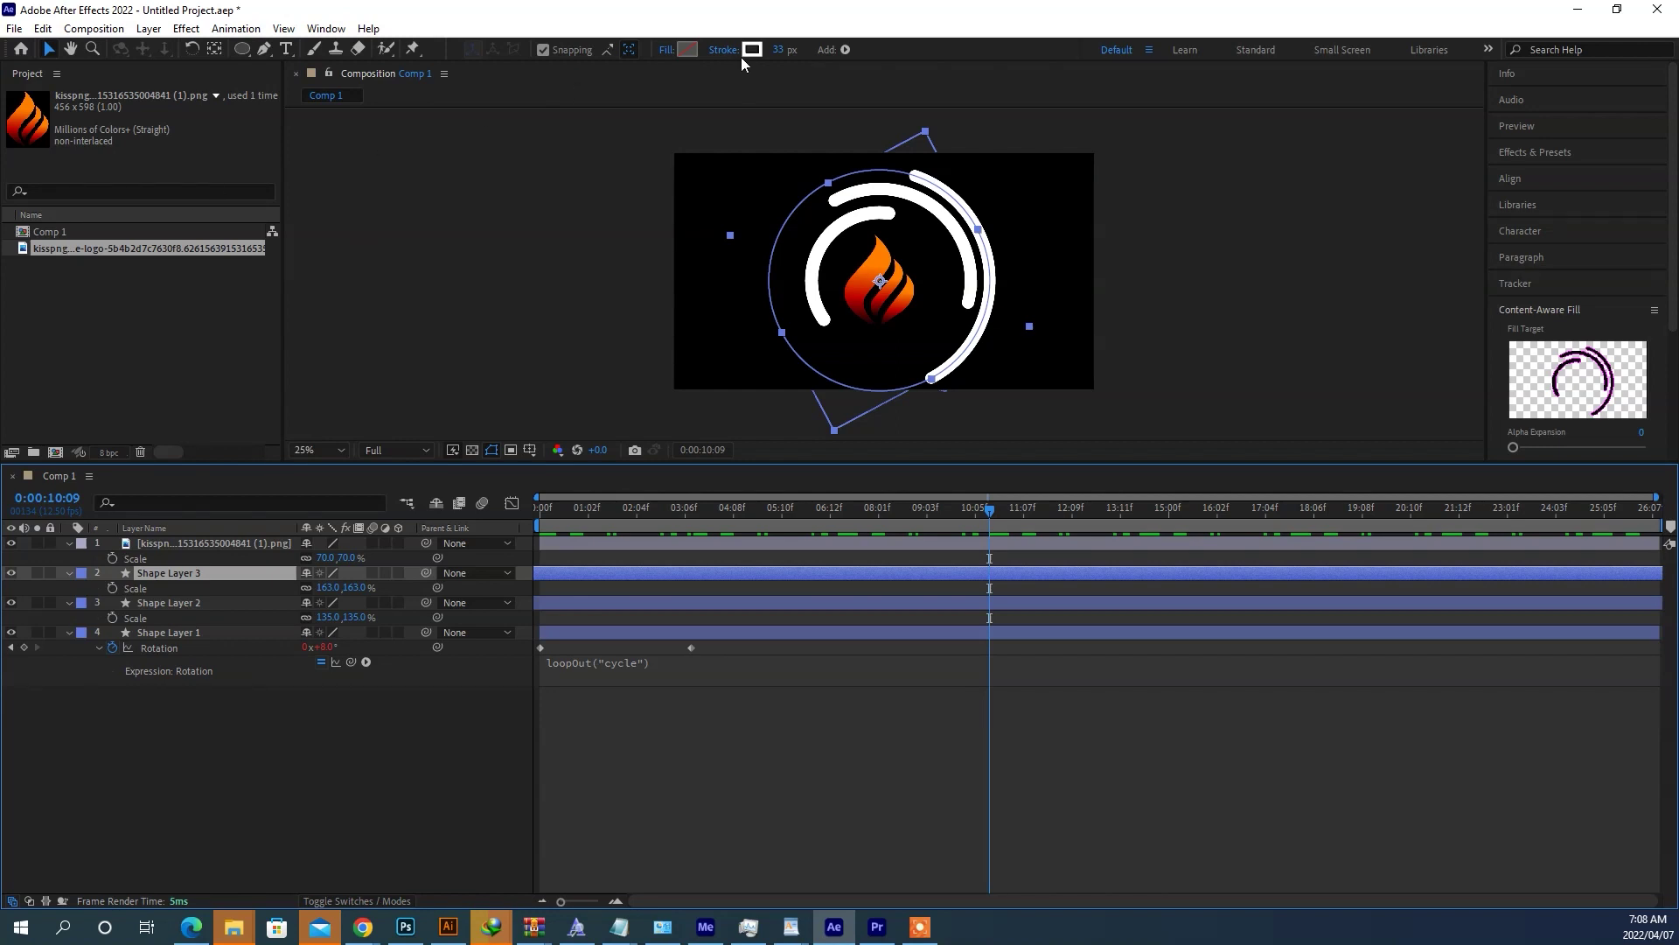
Step: Set the outer ring's stroke colour to orange FF7F00
click(751, 50)
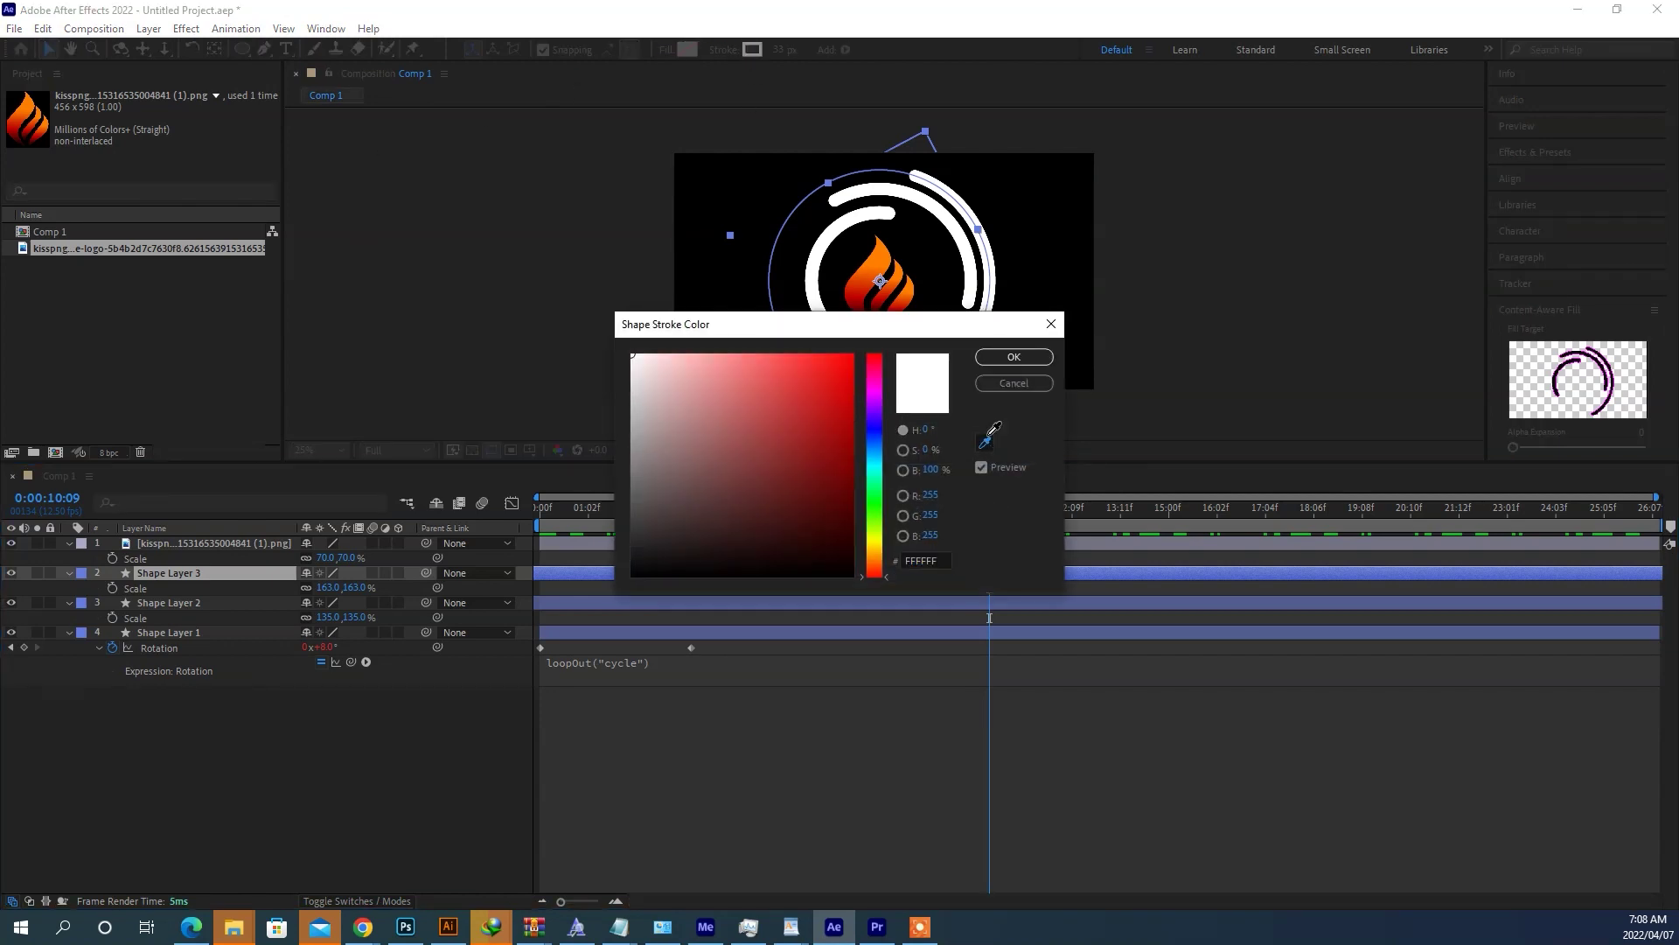
text(FF7F00)
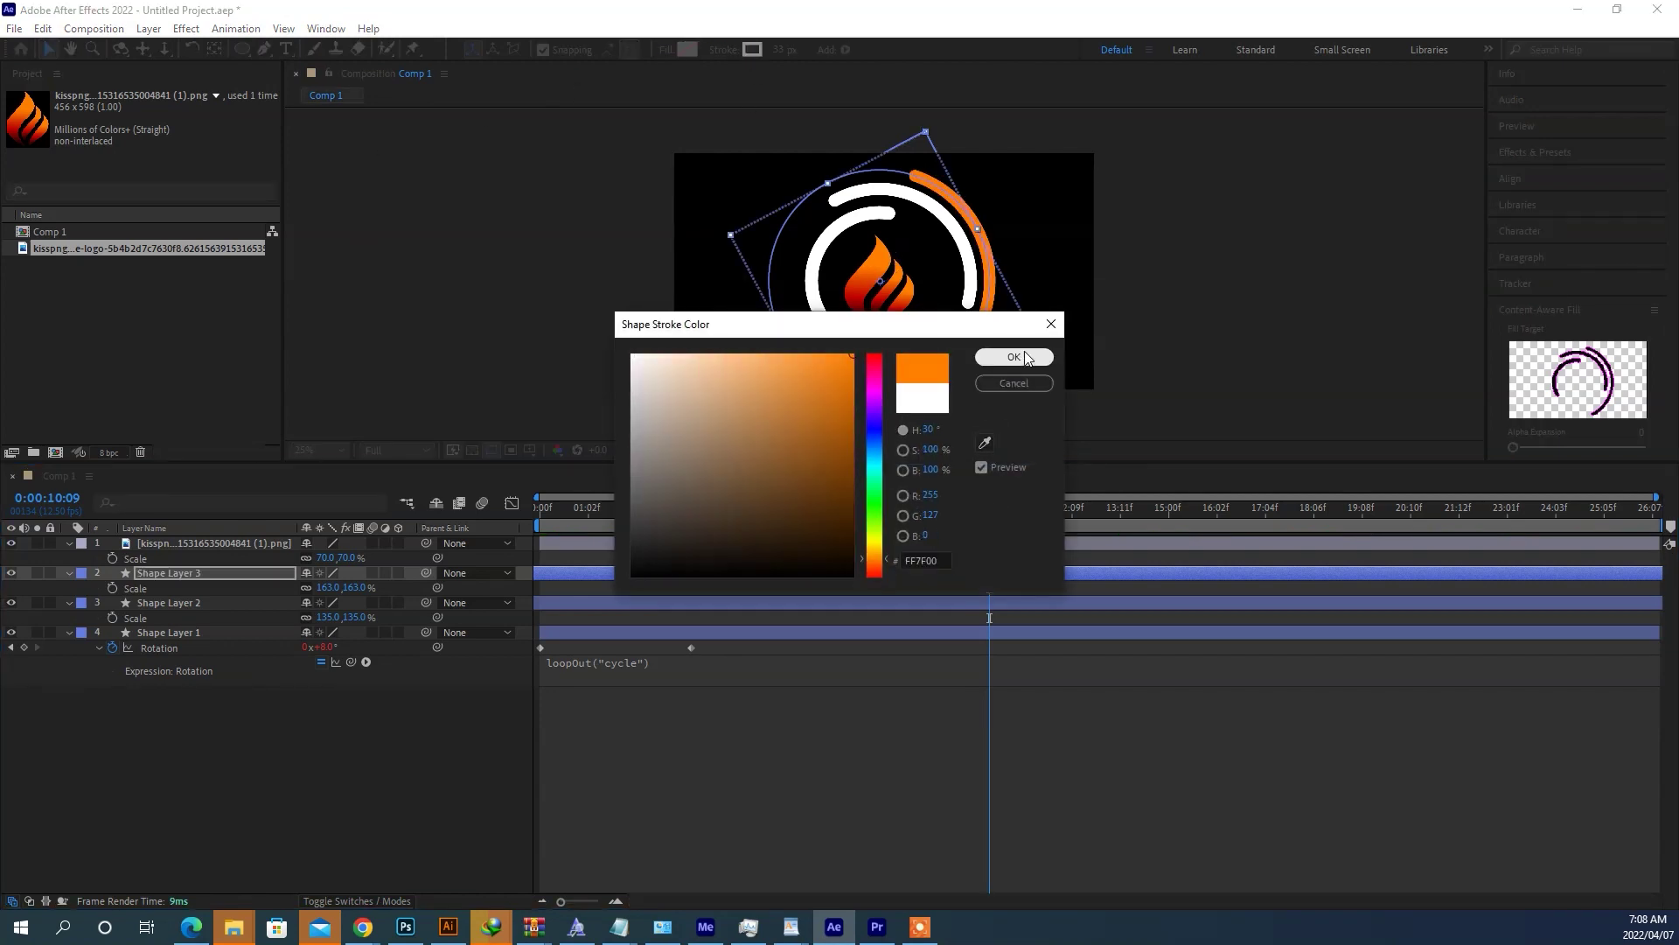
click(1014, 357)
Step: Give the middle ring, Shape Layer 2, a red stroke
click(887, 597)
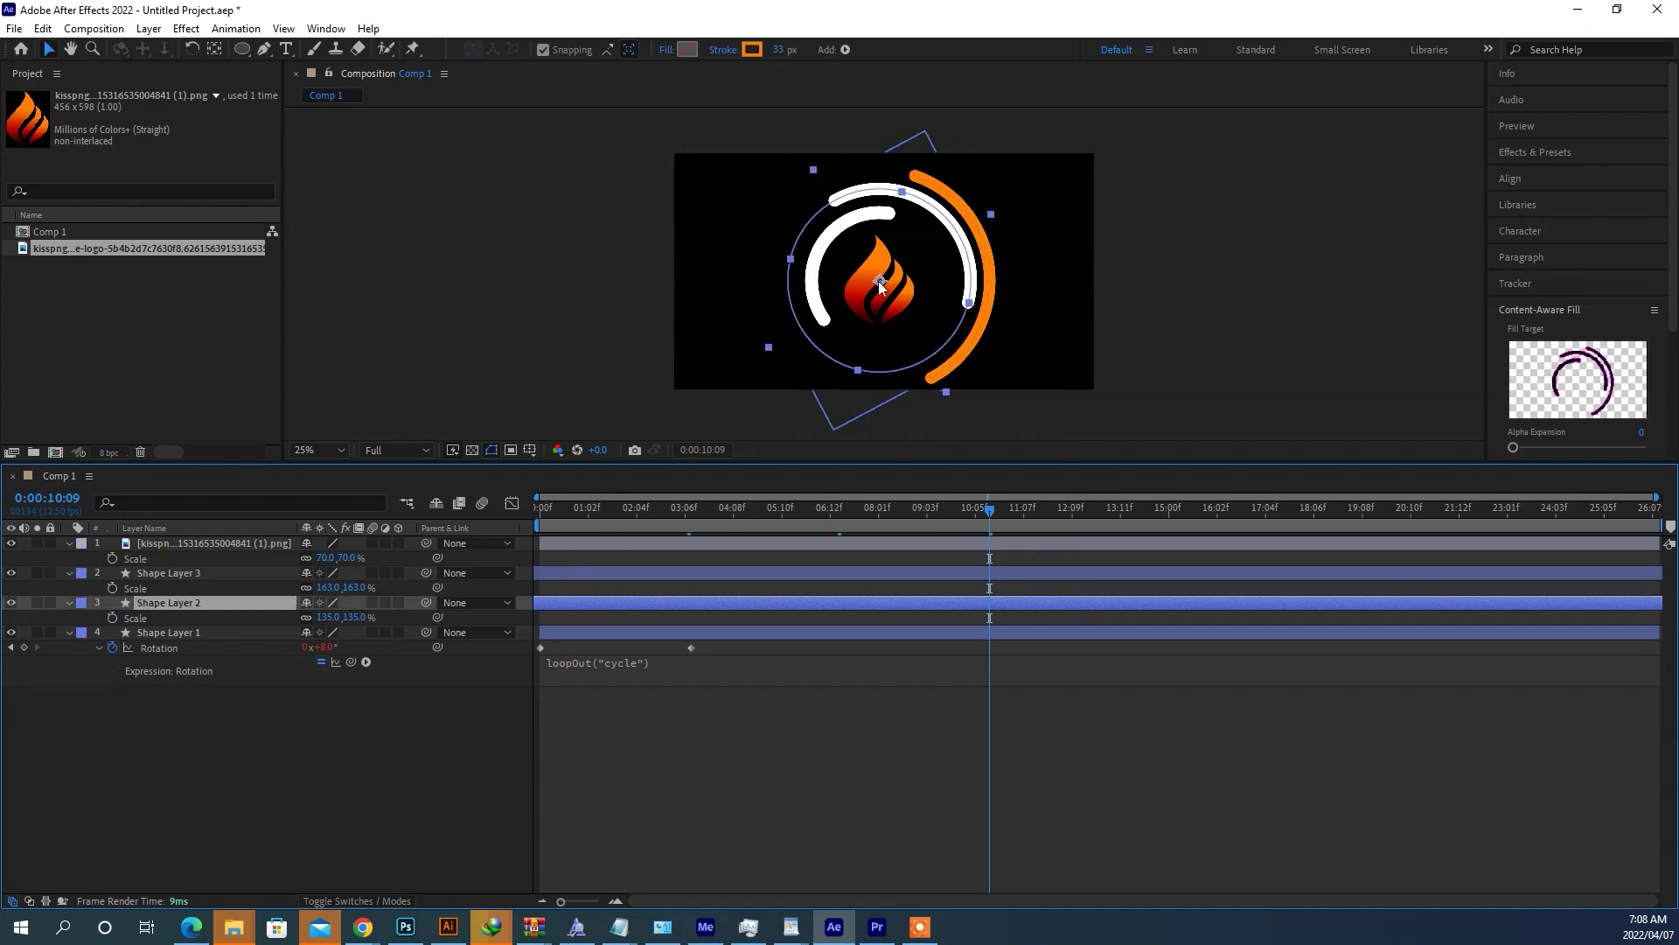
click(752, 52)
drag(866, 323, 852, 445)
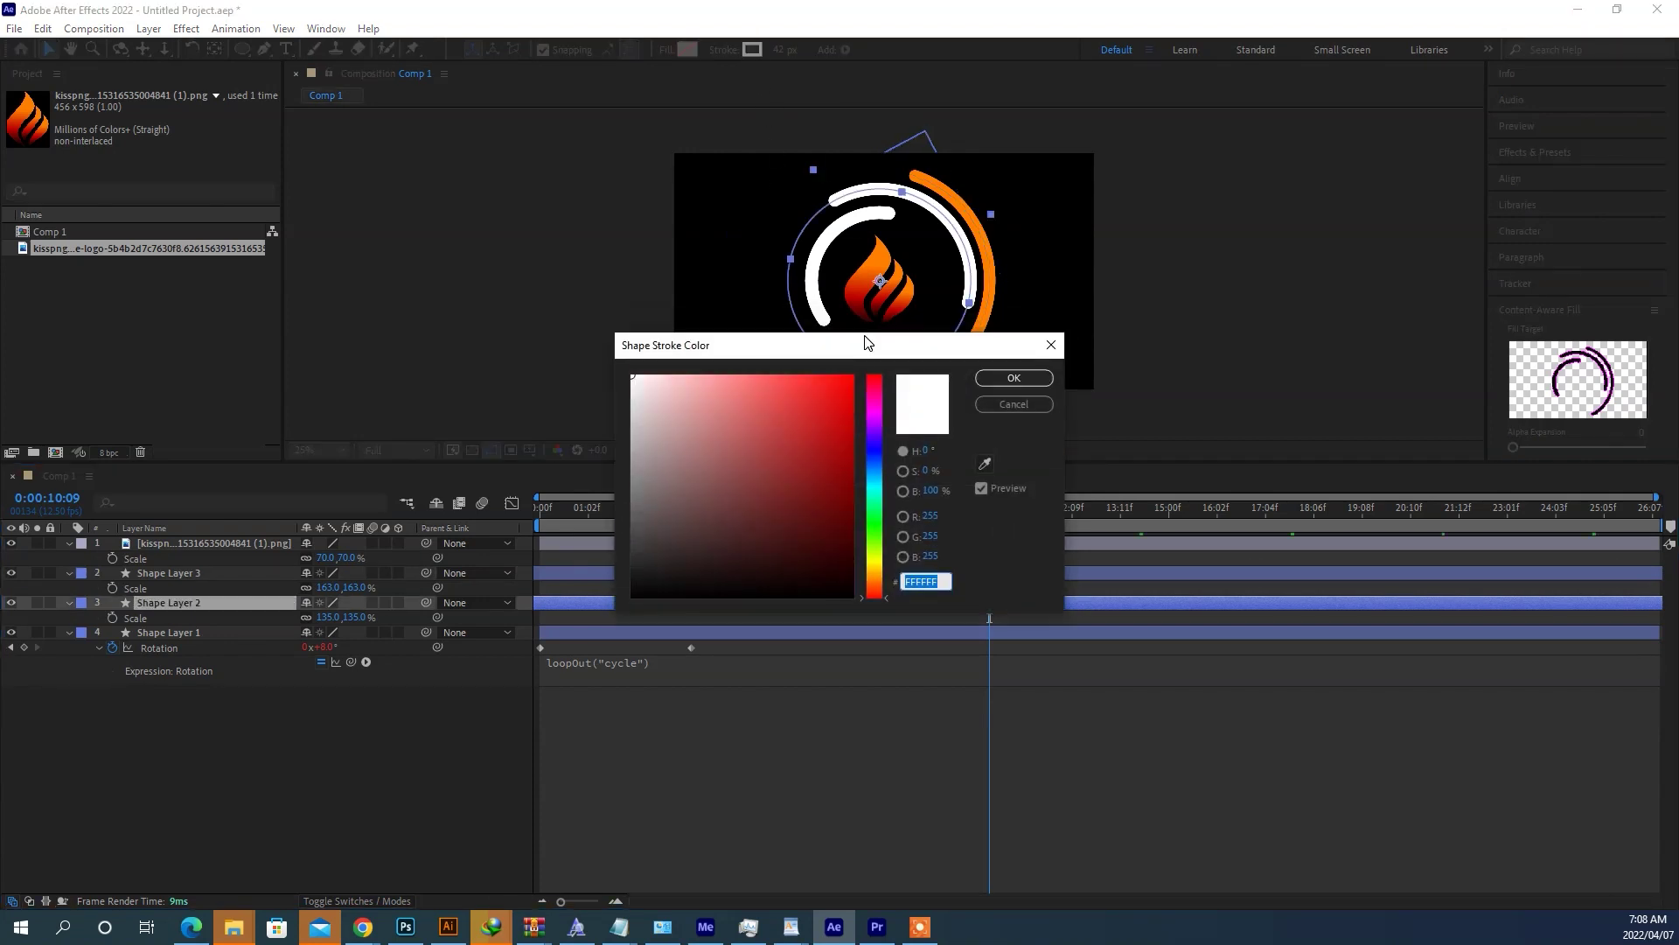
drag(827, 656, 839, 516)
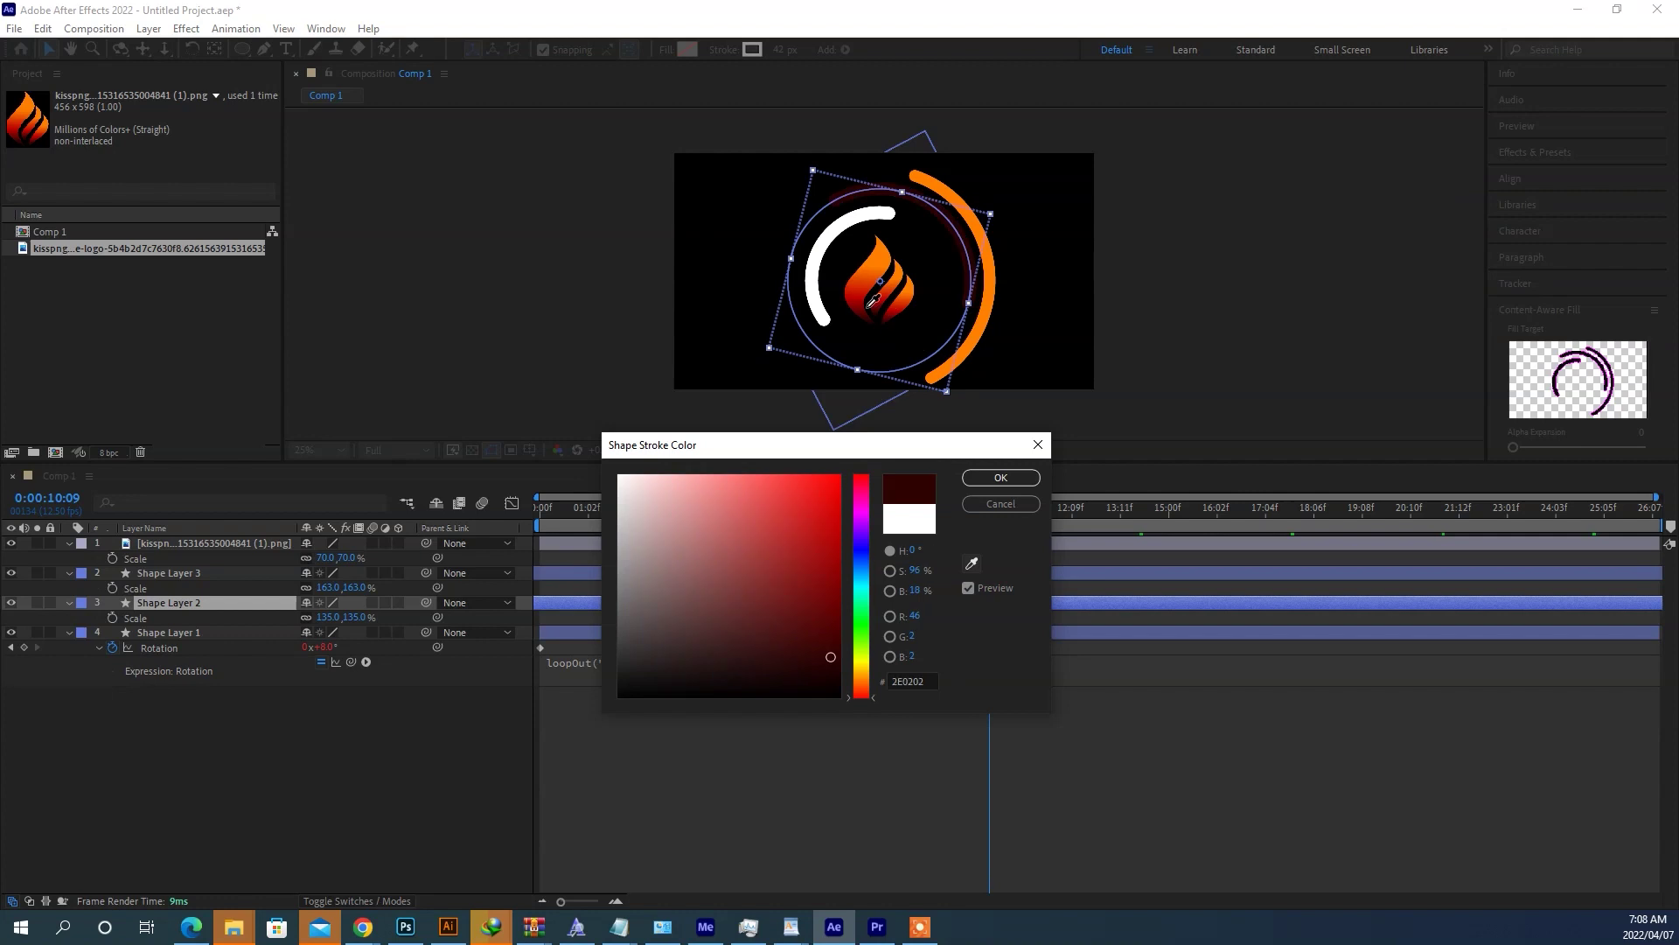
click(1000, 477)
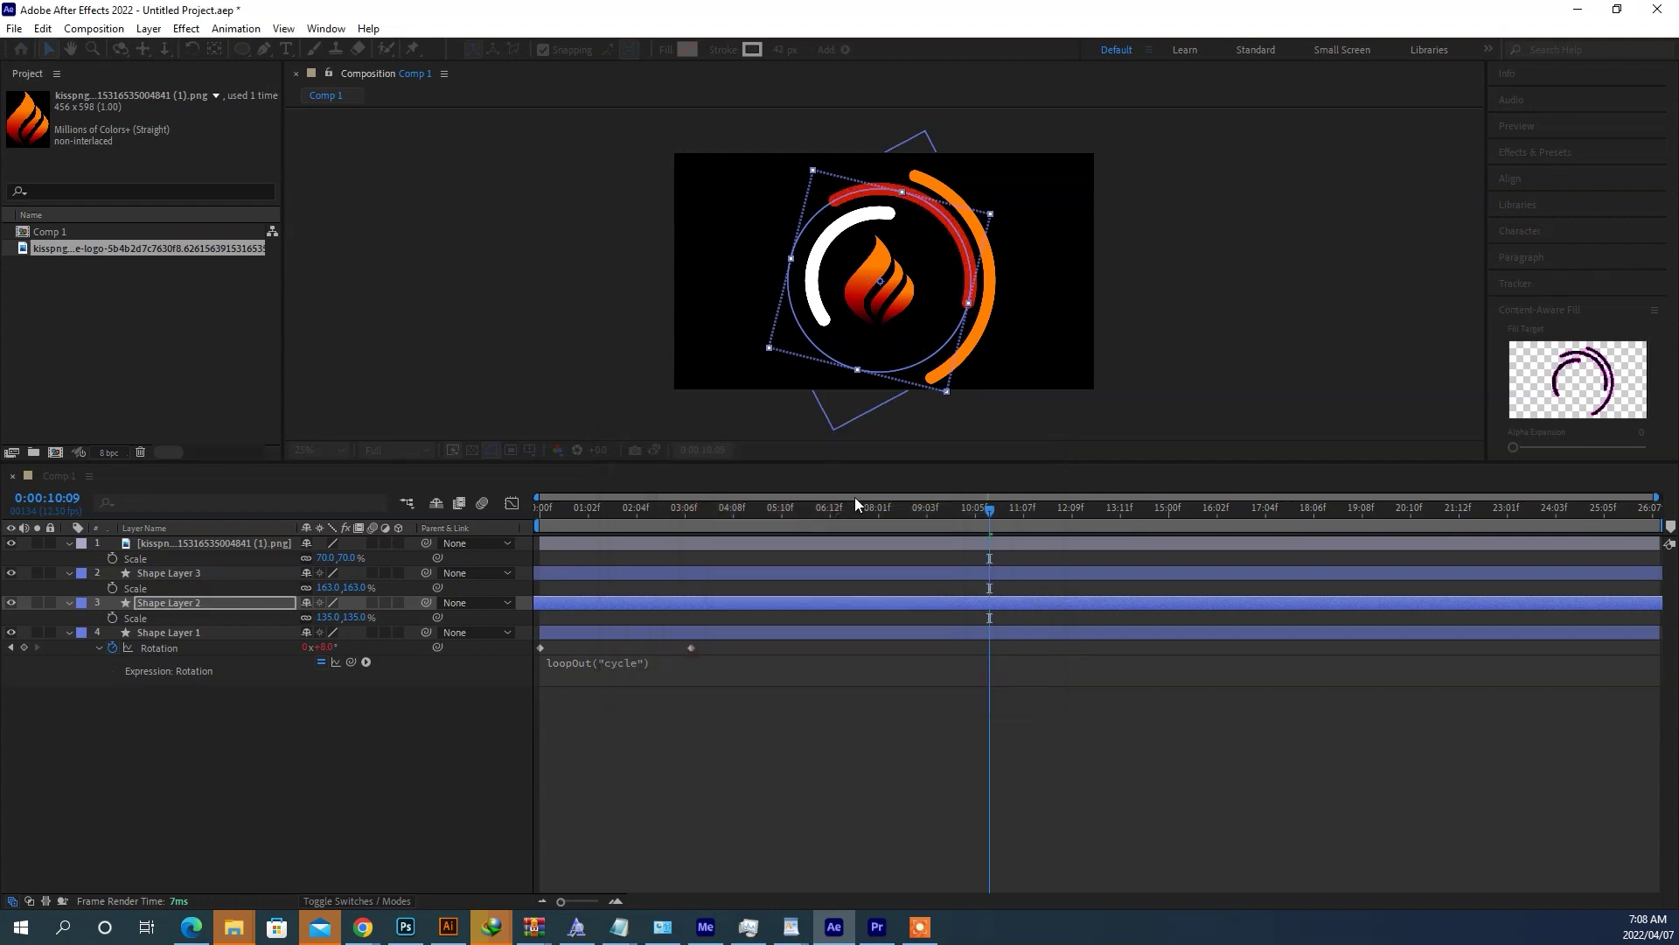
Step: Set the inner ring, Shape Layer 1, to an orange FF7F00 stroke
click(792, 634)
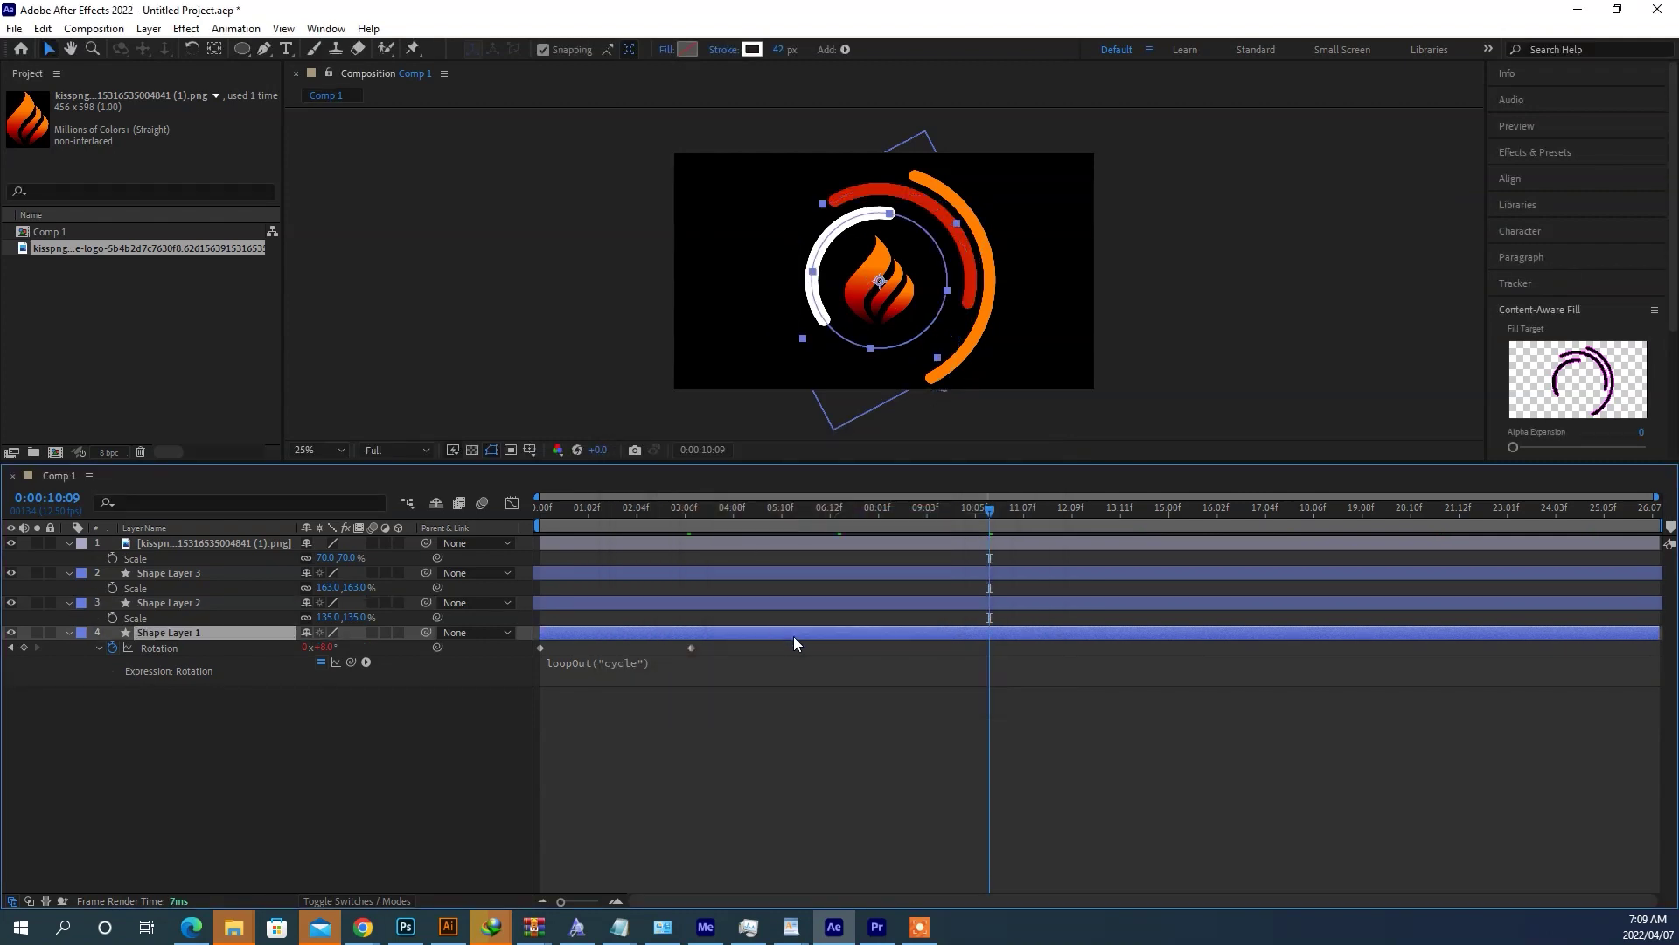
click(752, 49)
text(FF7F00)
key(Tab)
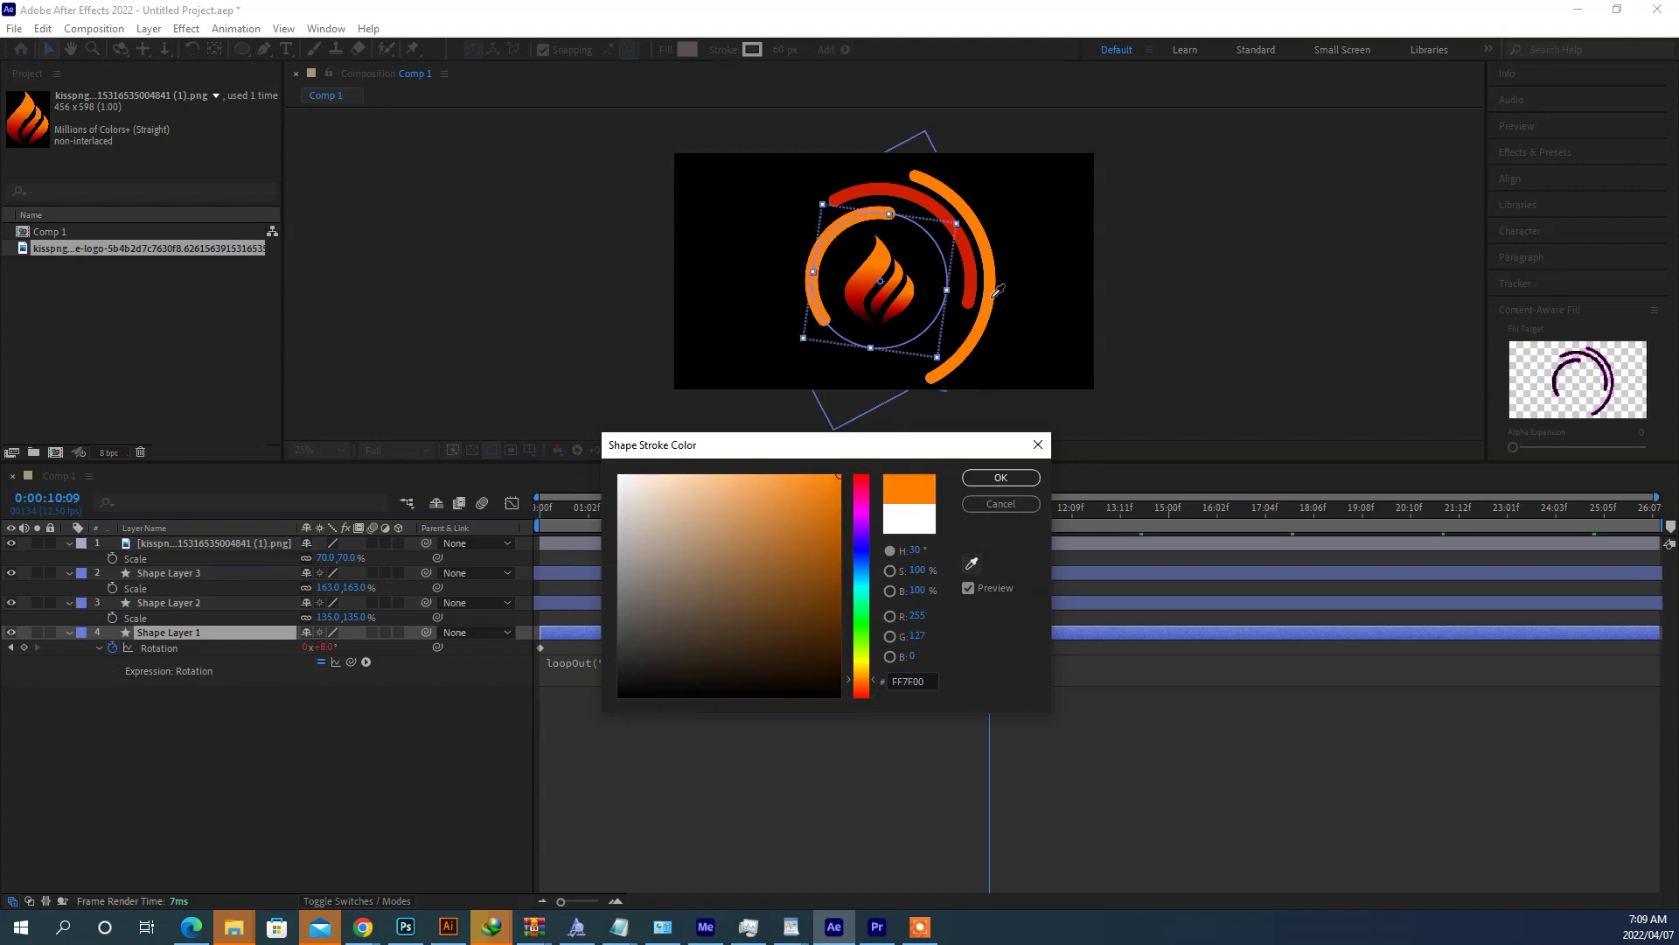
click(1020, 480)
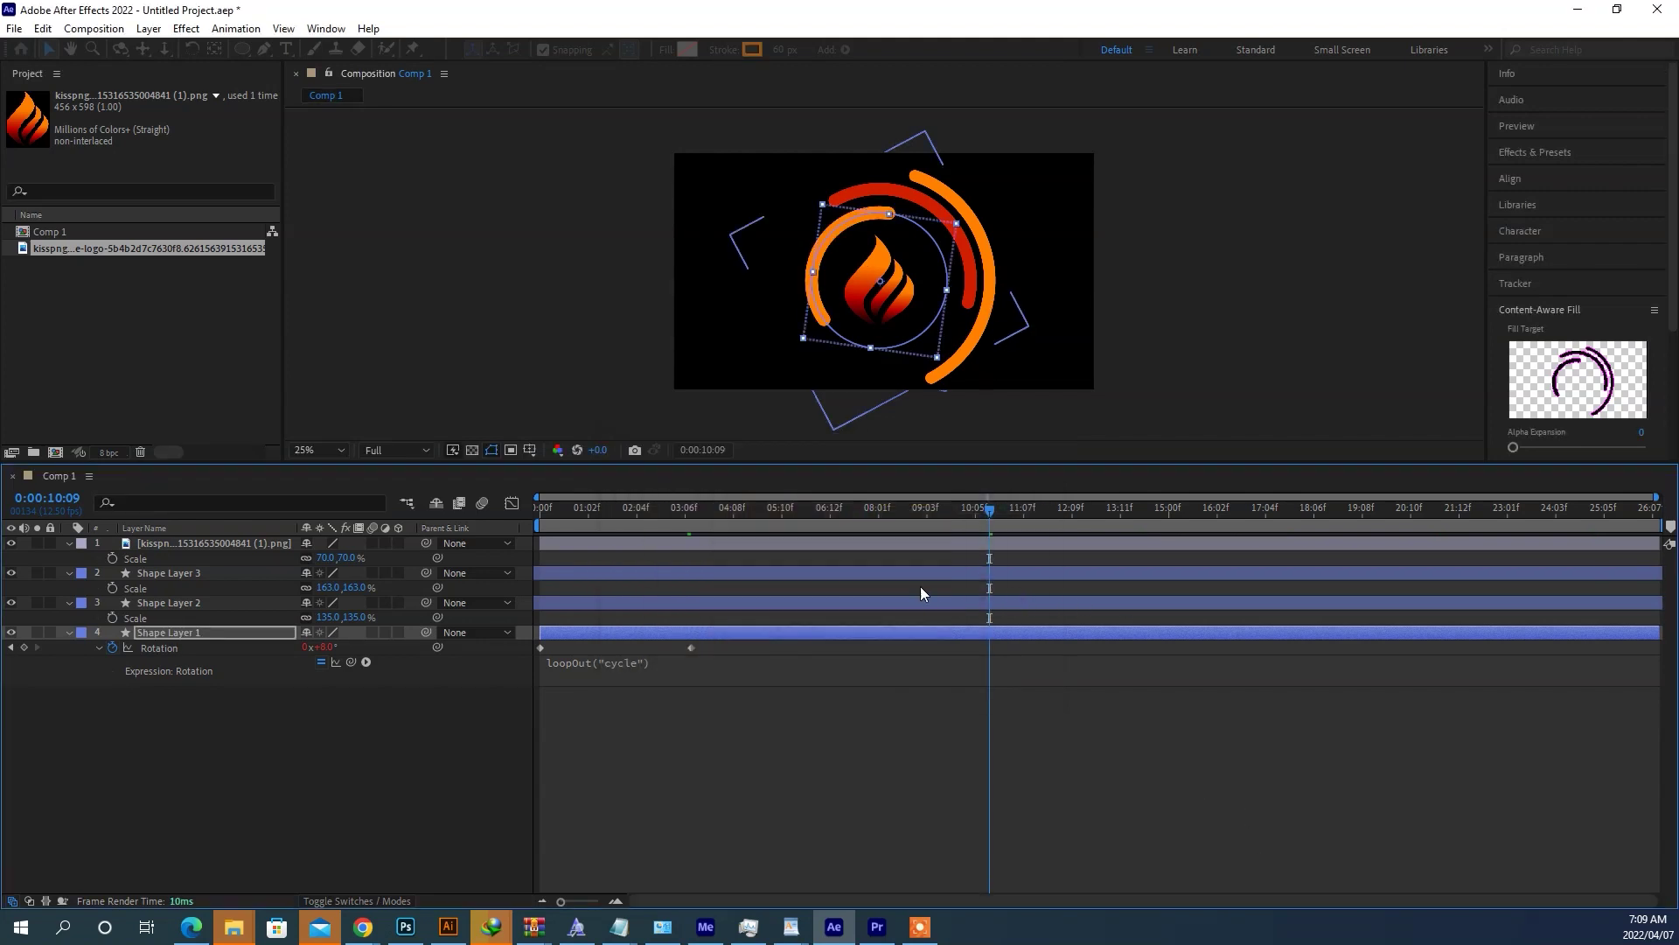
key(space)
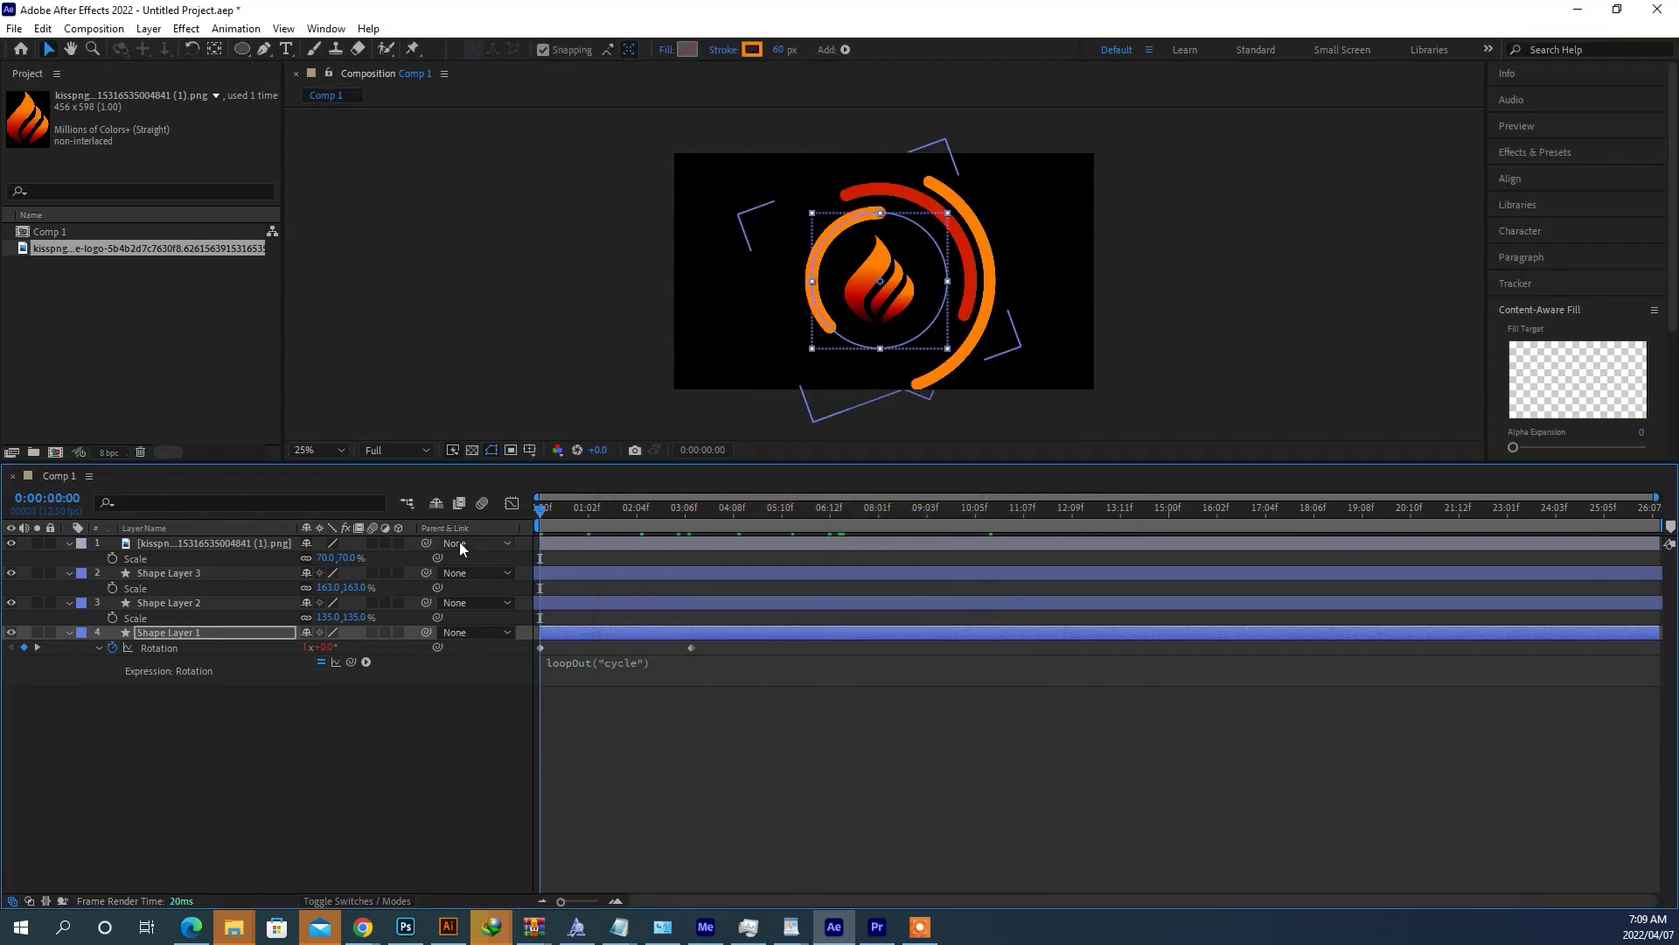
Step: Preview the rings, pause near 0:00:05:02, and resume playback from there
key(space)
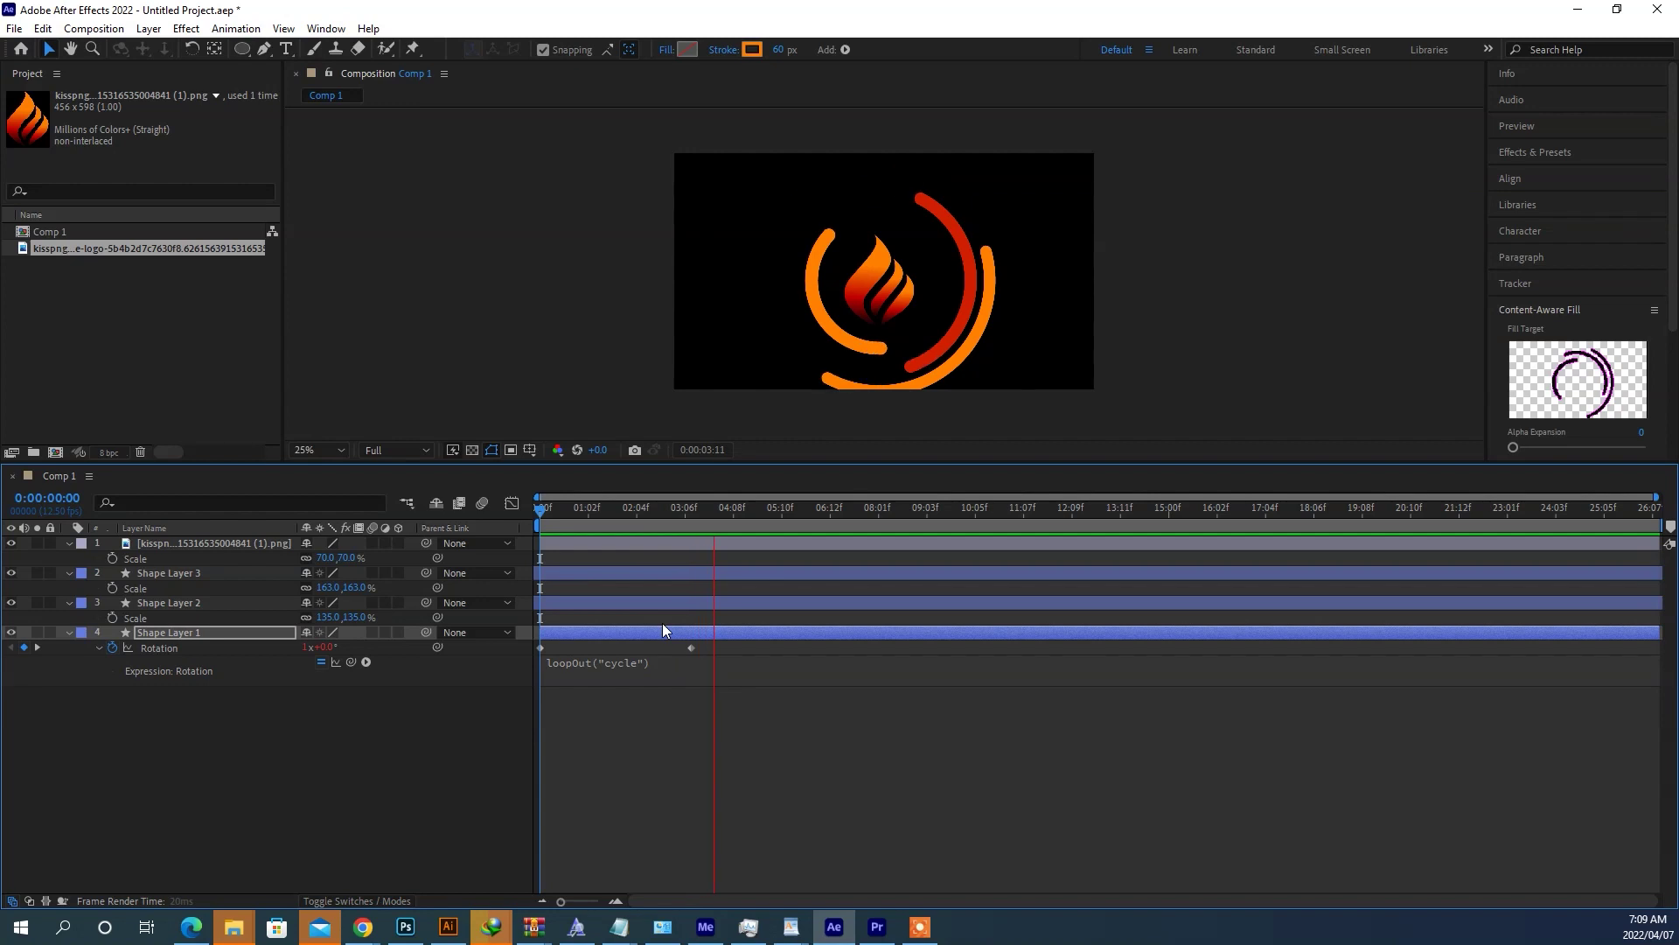
click(743, 545)
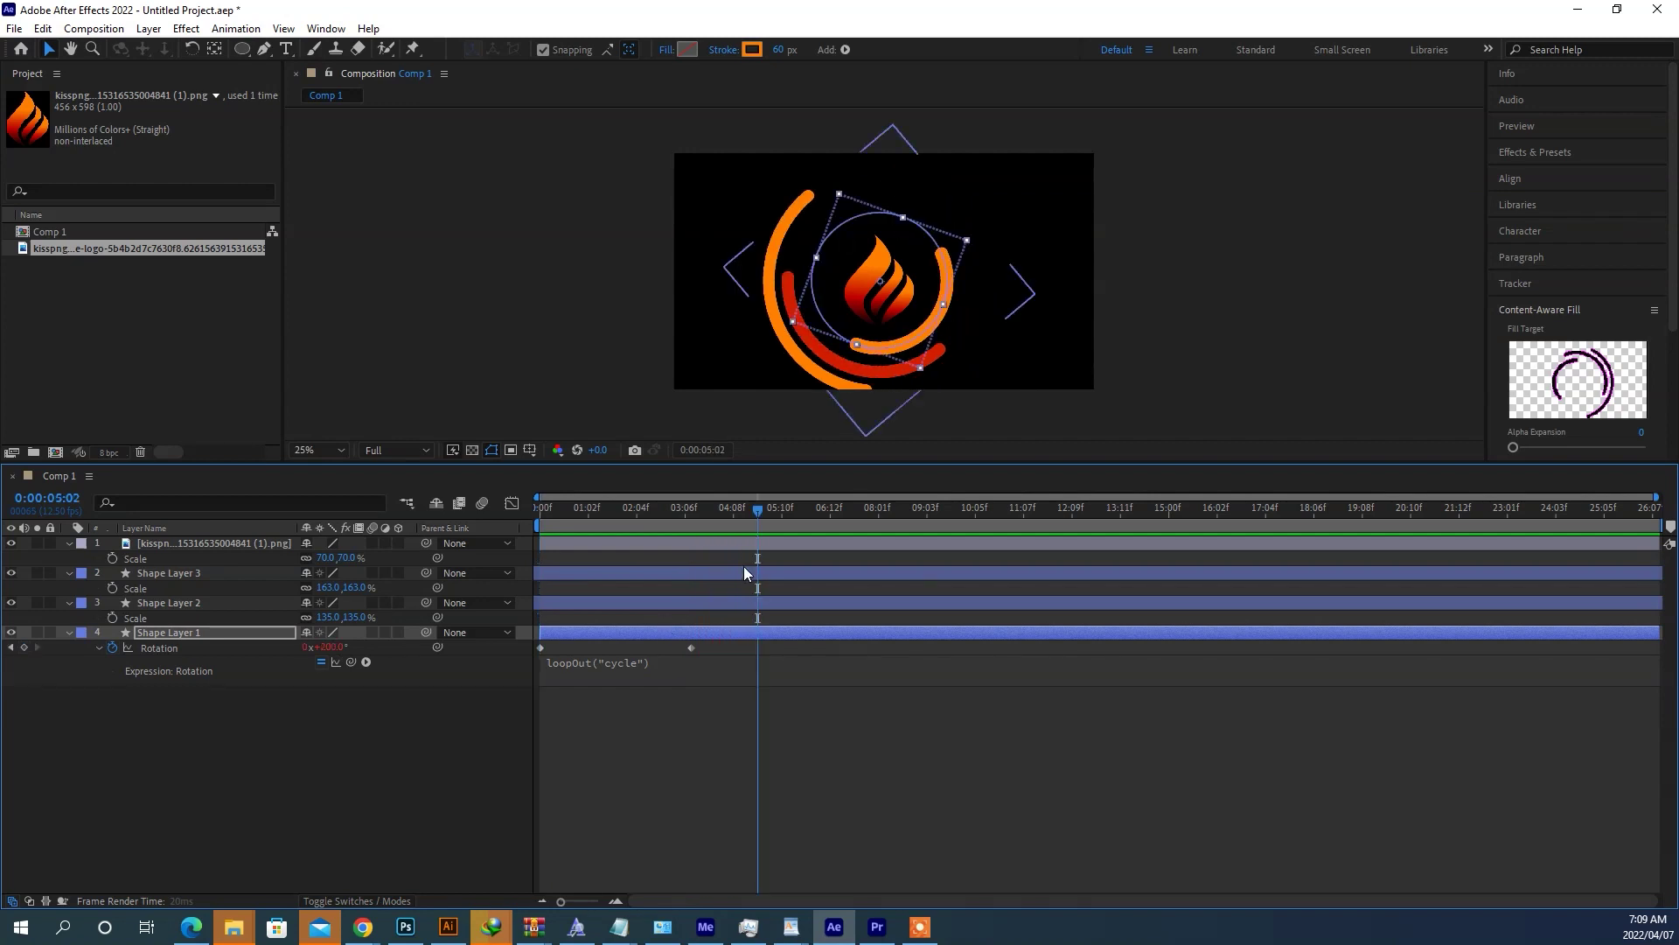
key(space)
key(space)
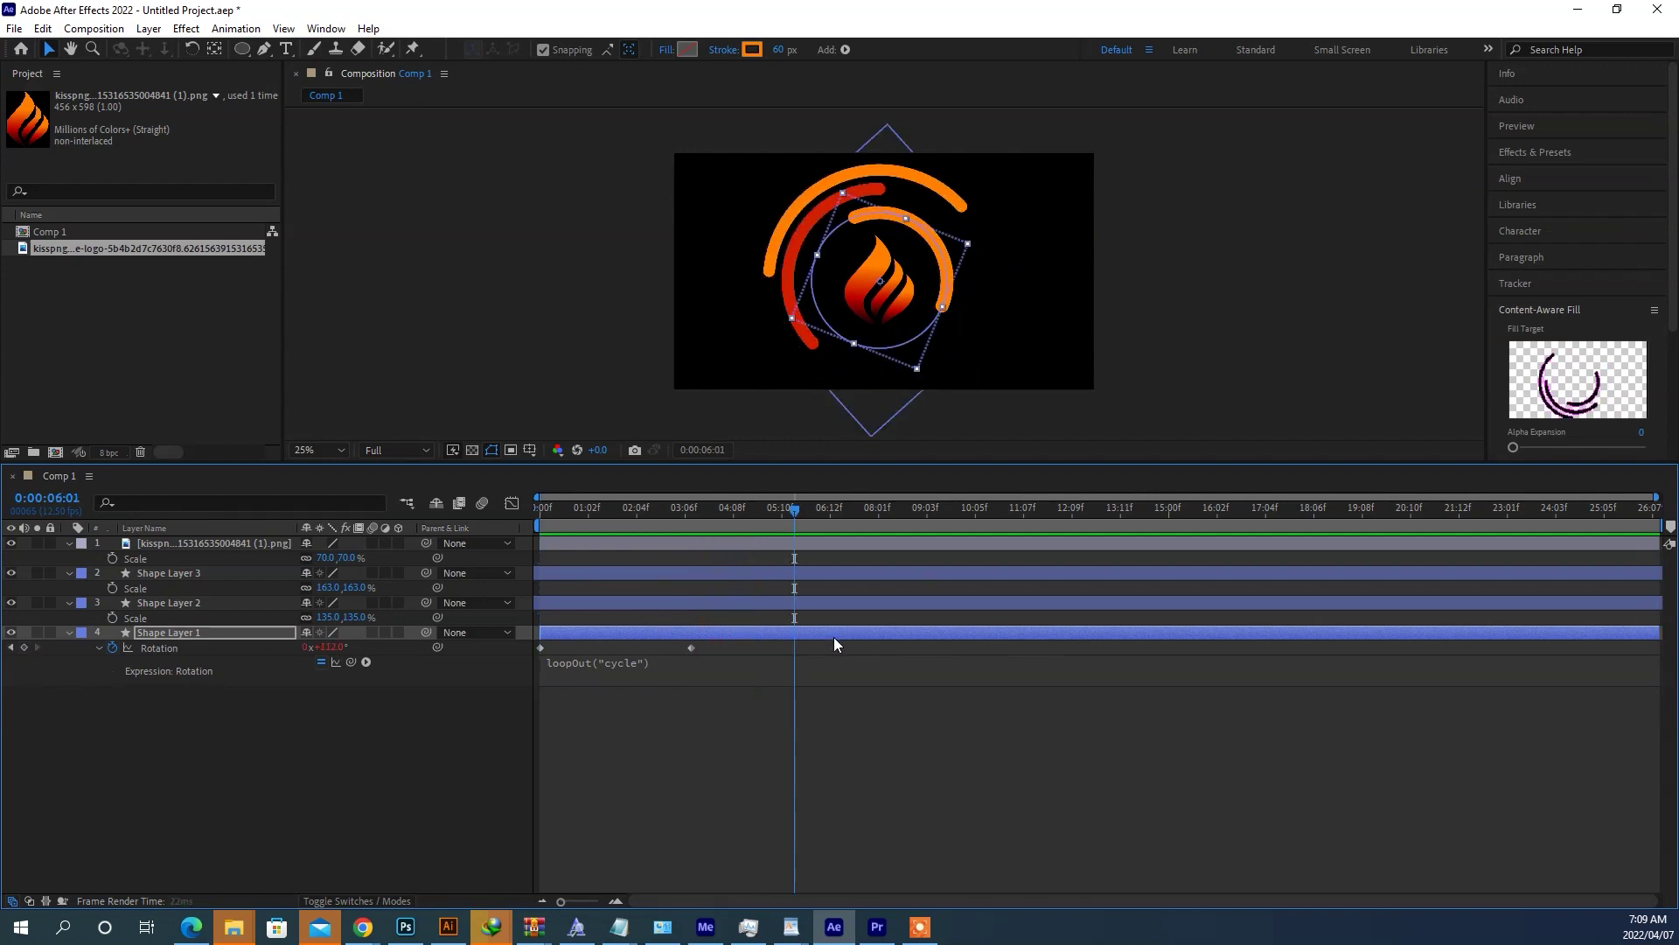
mouse_move(920, 929)
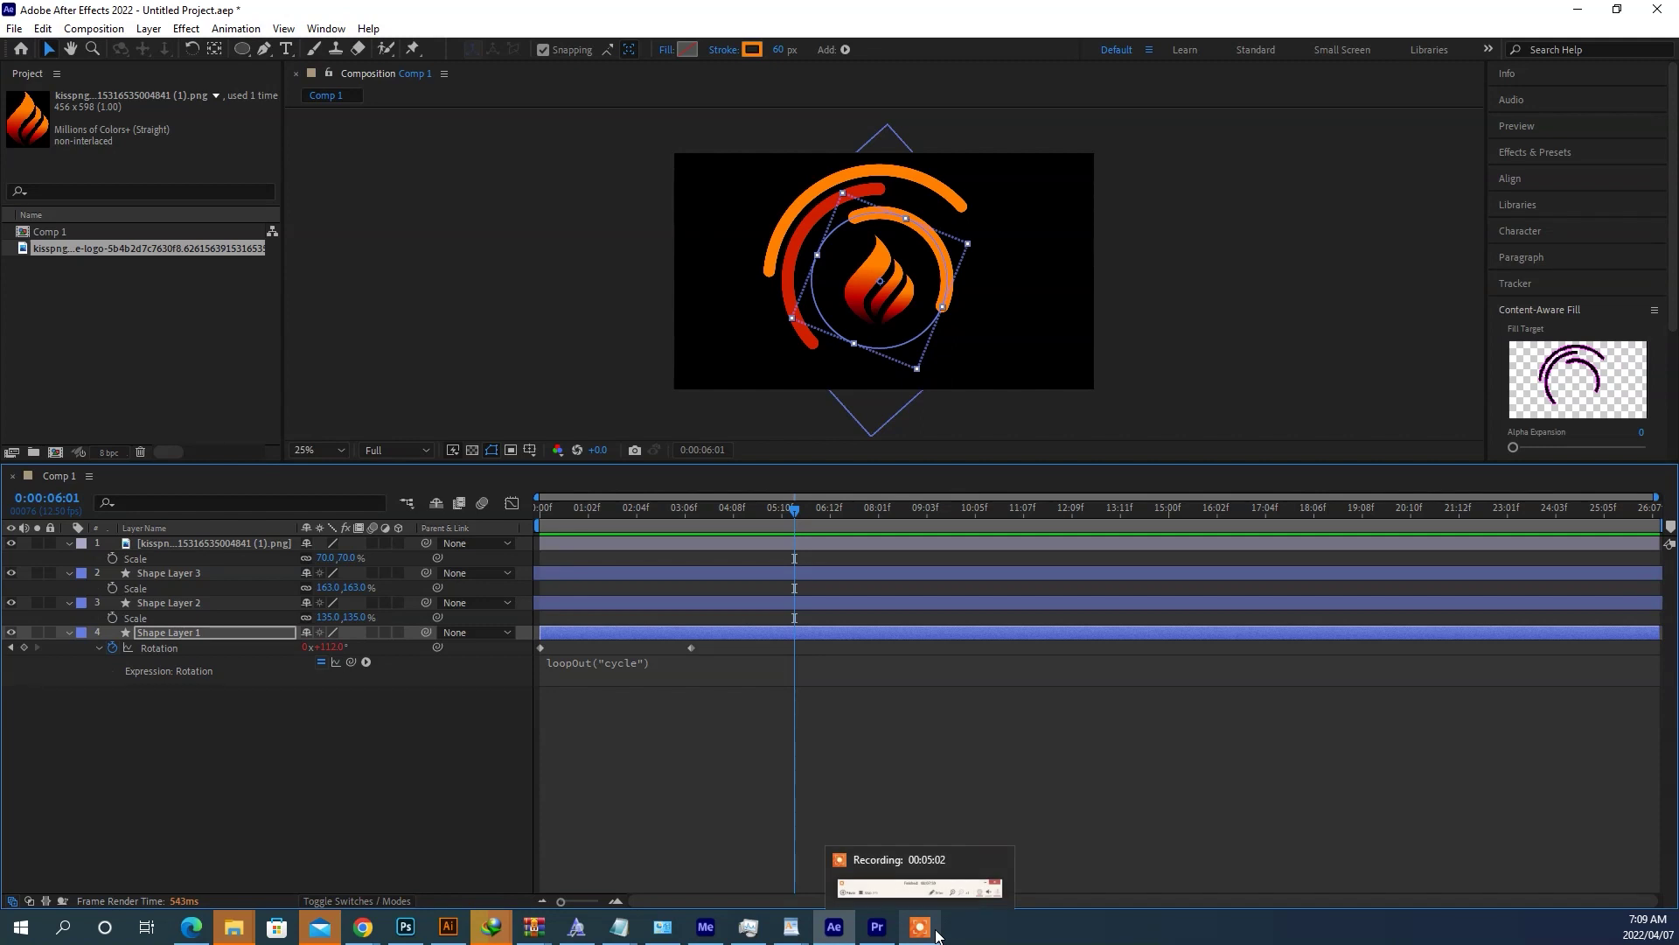
Step: Toggle the Windows Start menu open and closed twice
click(3, 939)
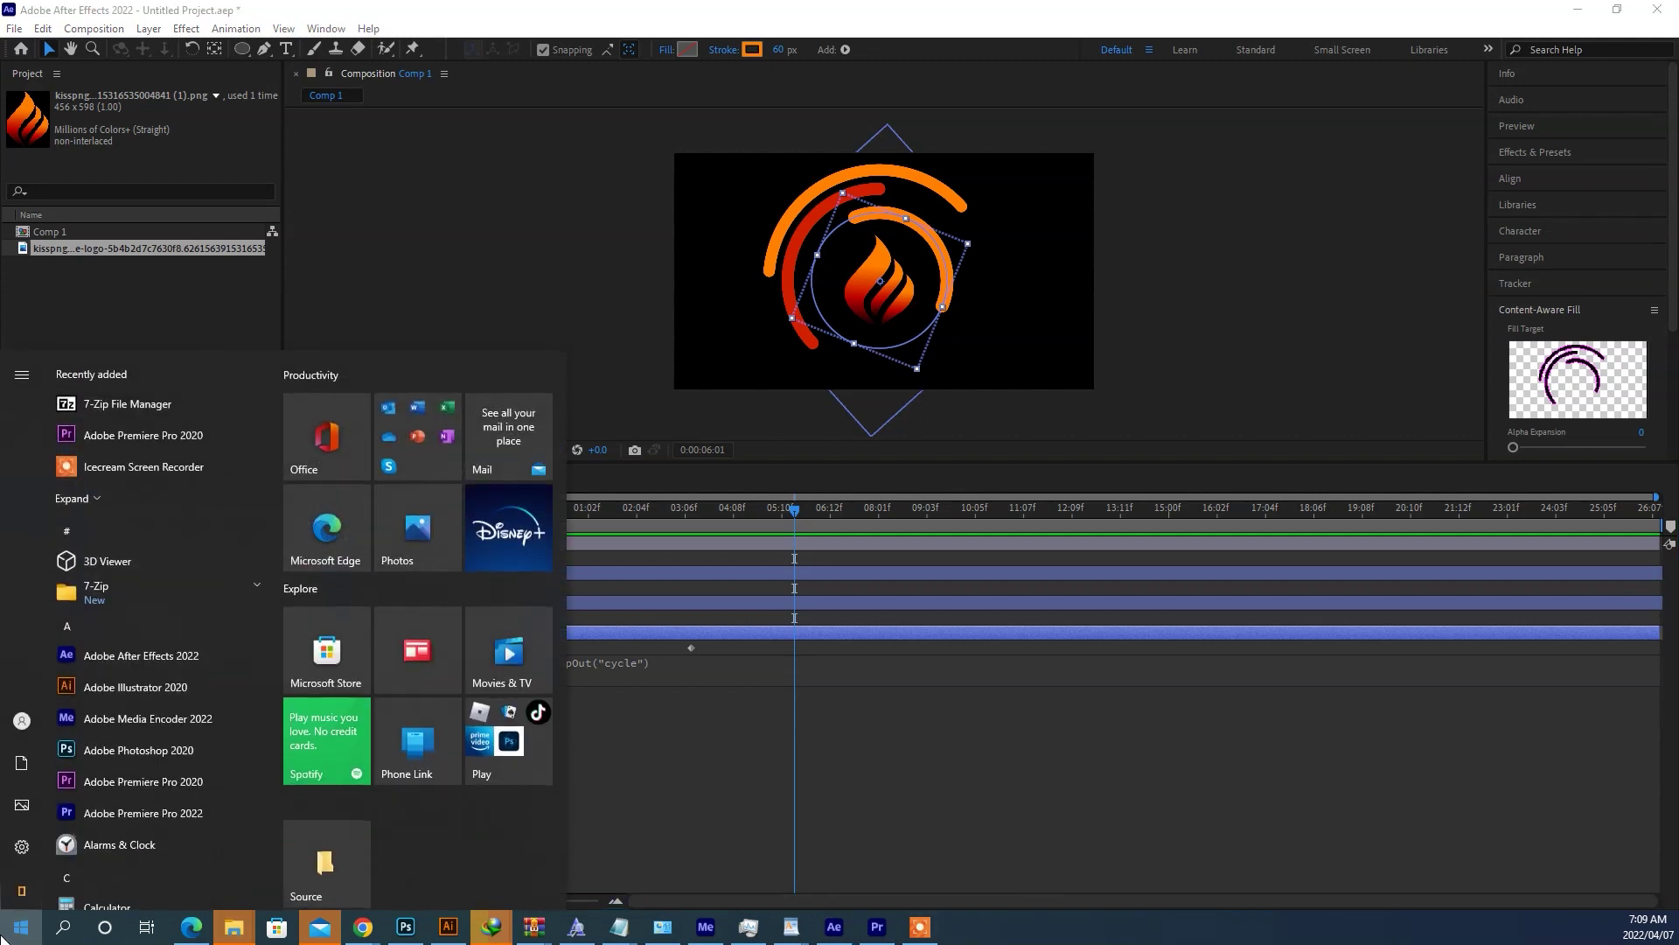
click(364, 908)
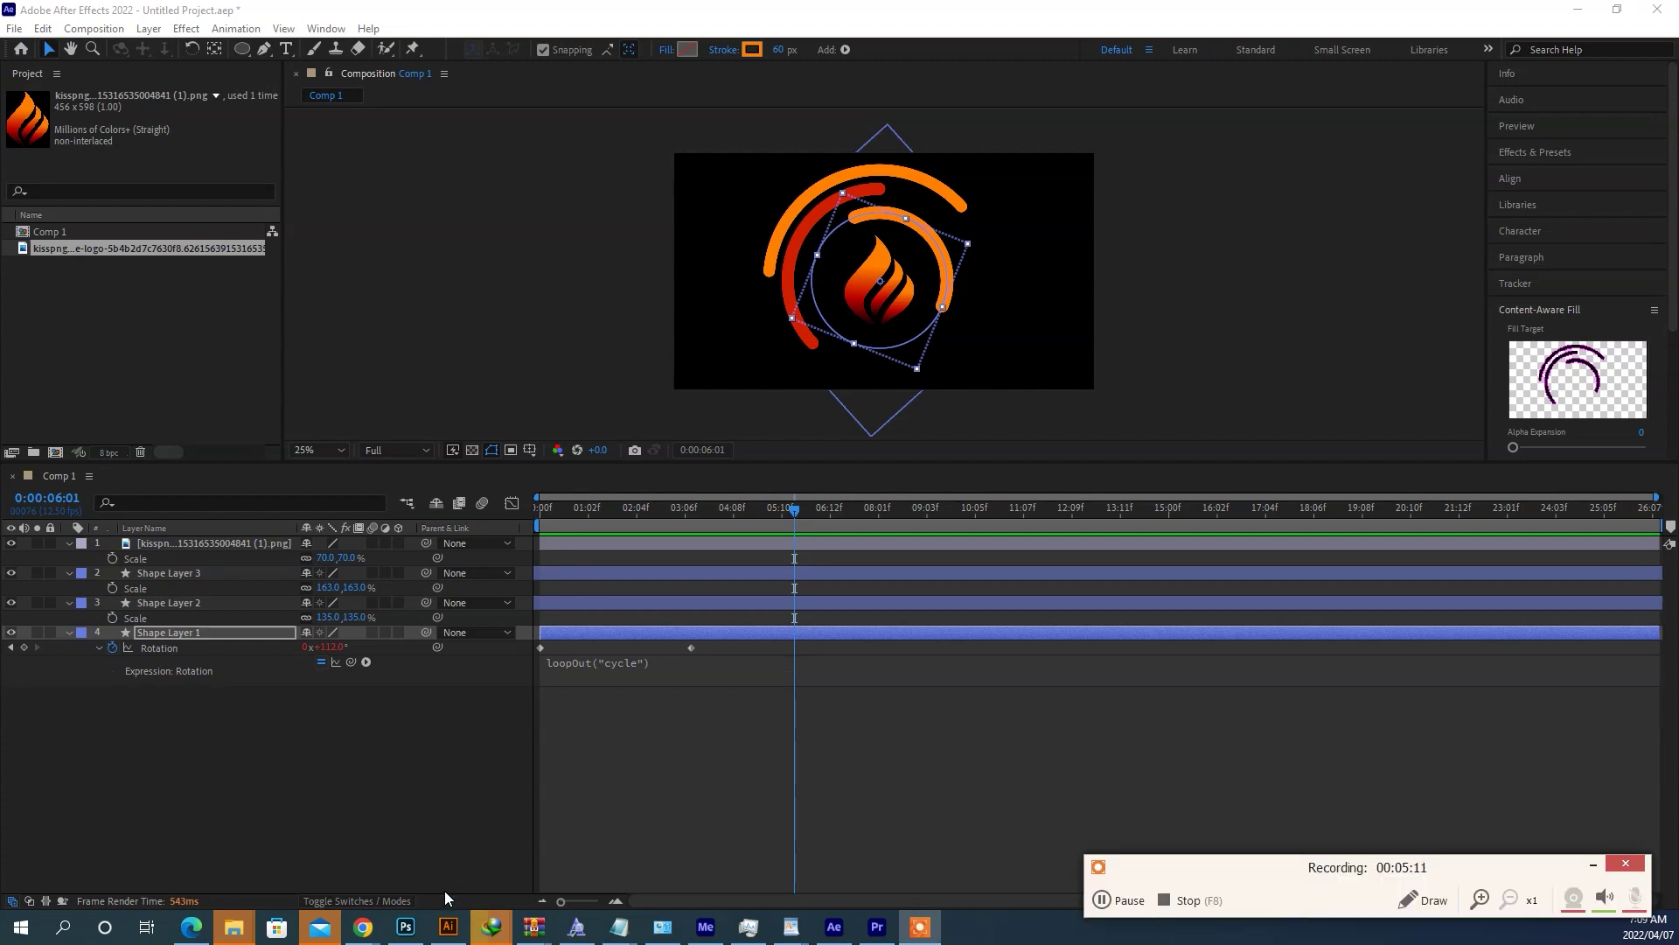
click(19, 929)
click(19, 926)
Step: Delete all the old notes in Notepad, move its window aside, and bring it back
key(alt+Tab)
key(ctrl+a)
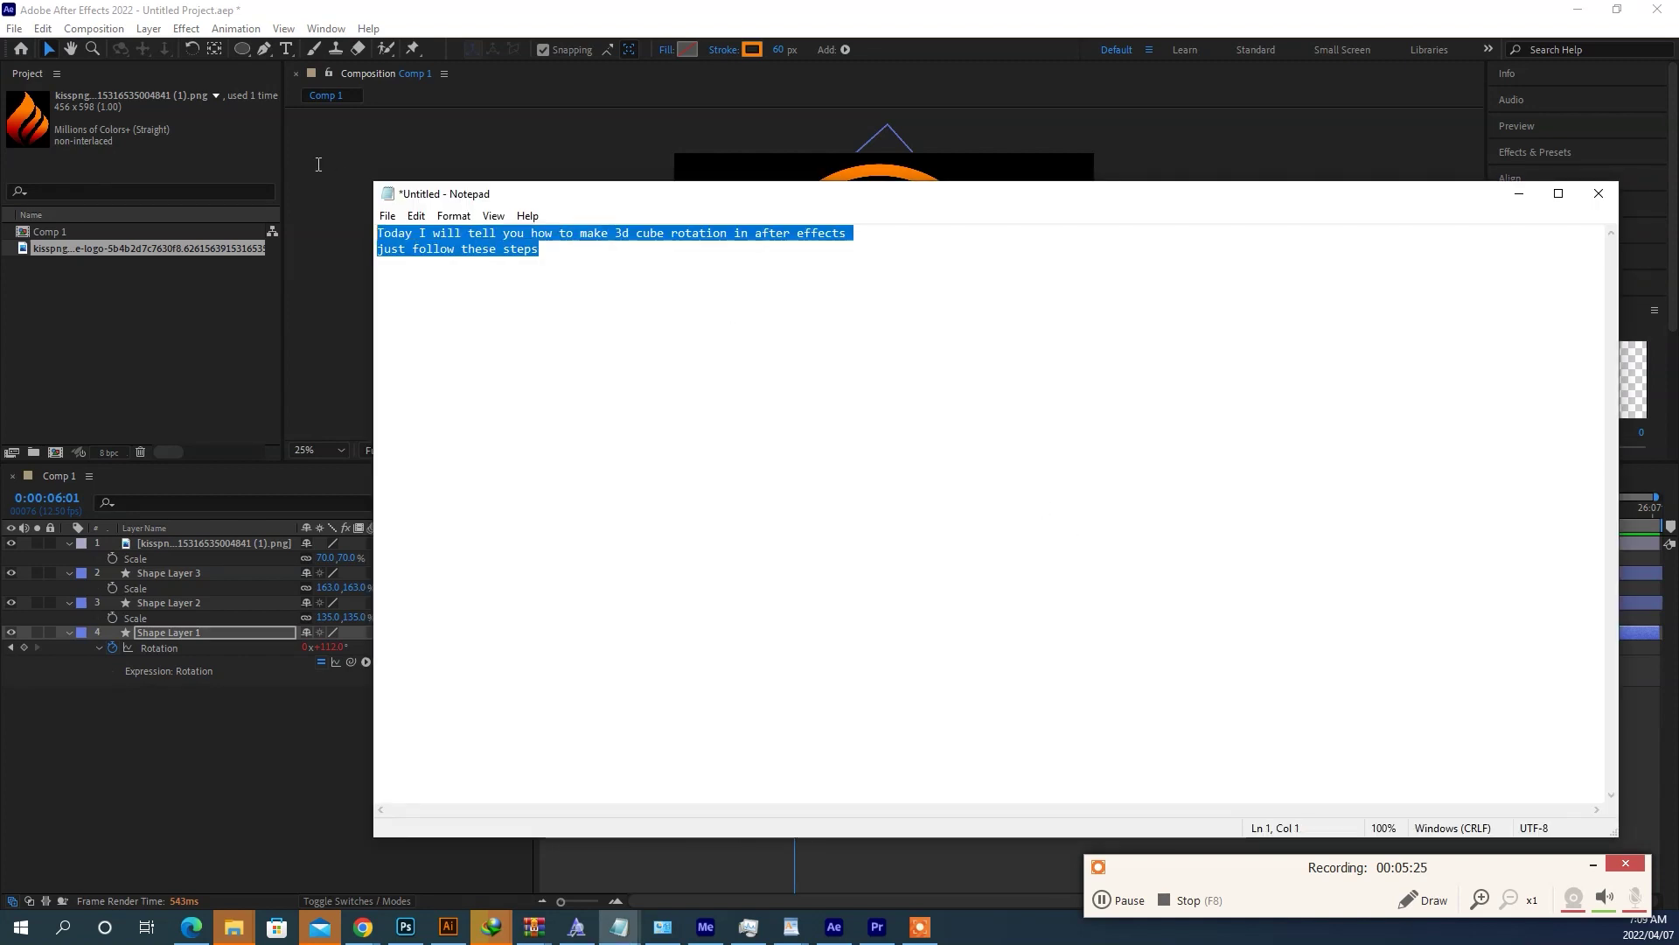
key(Delete)
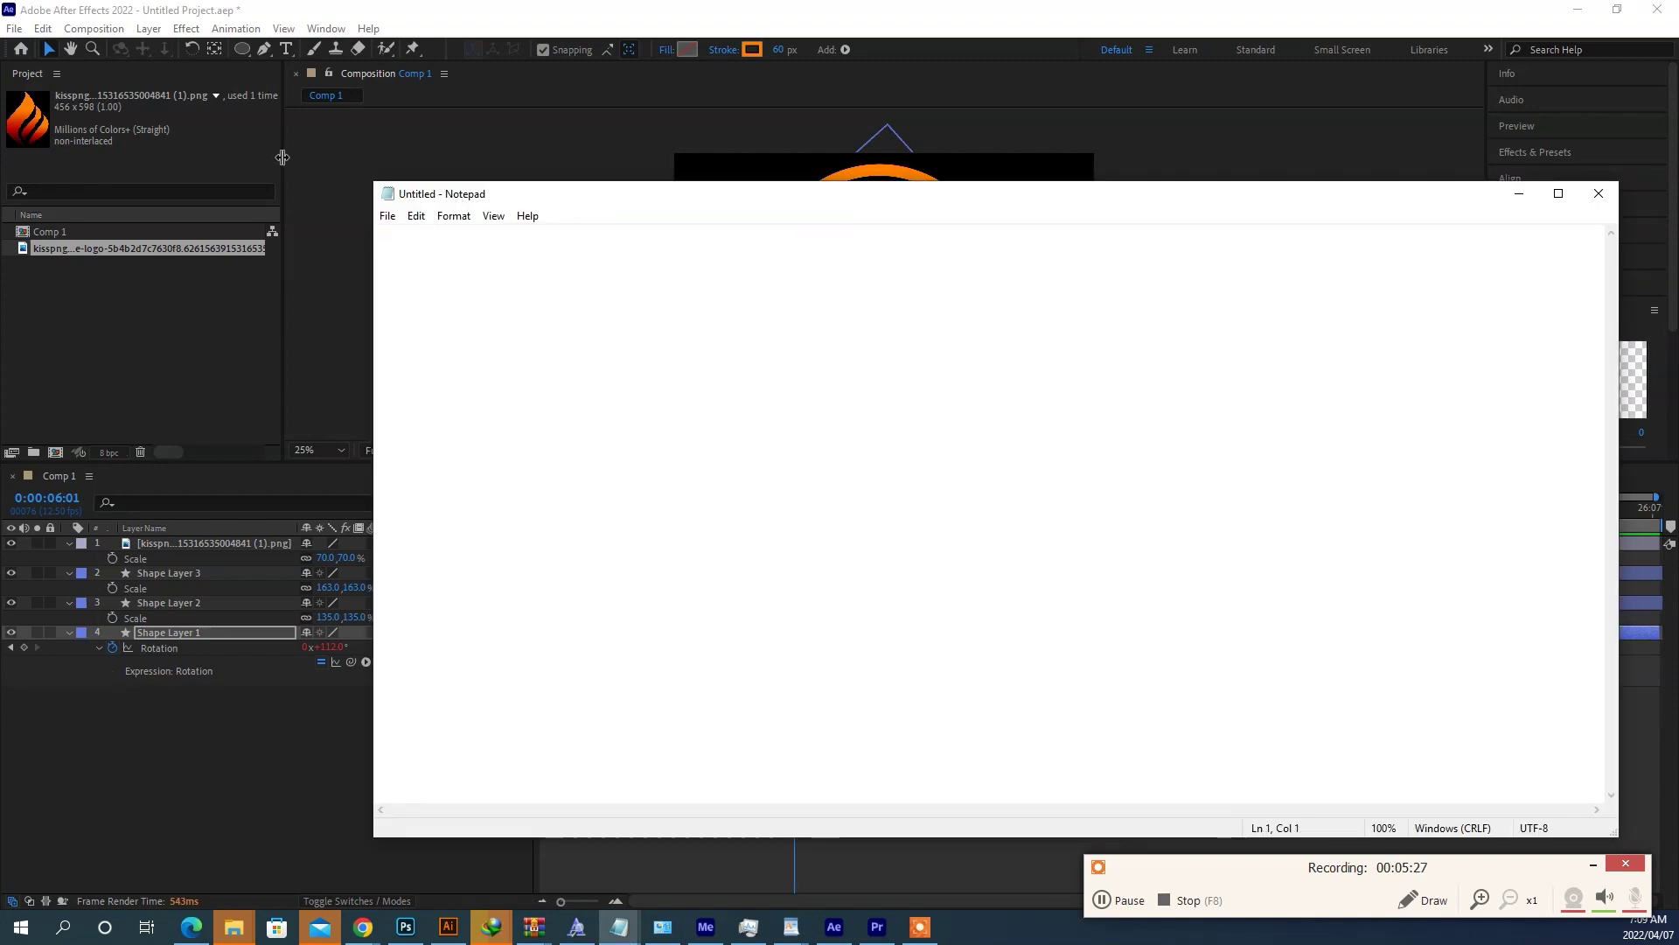
drag(552, 183, 675, 210)
key(alt+Tab)
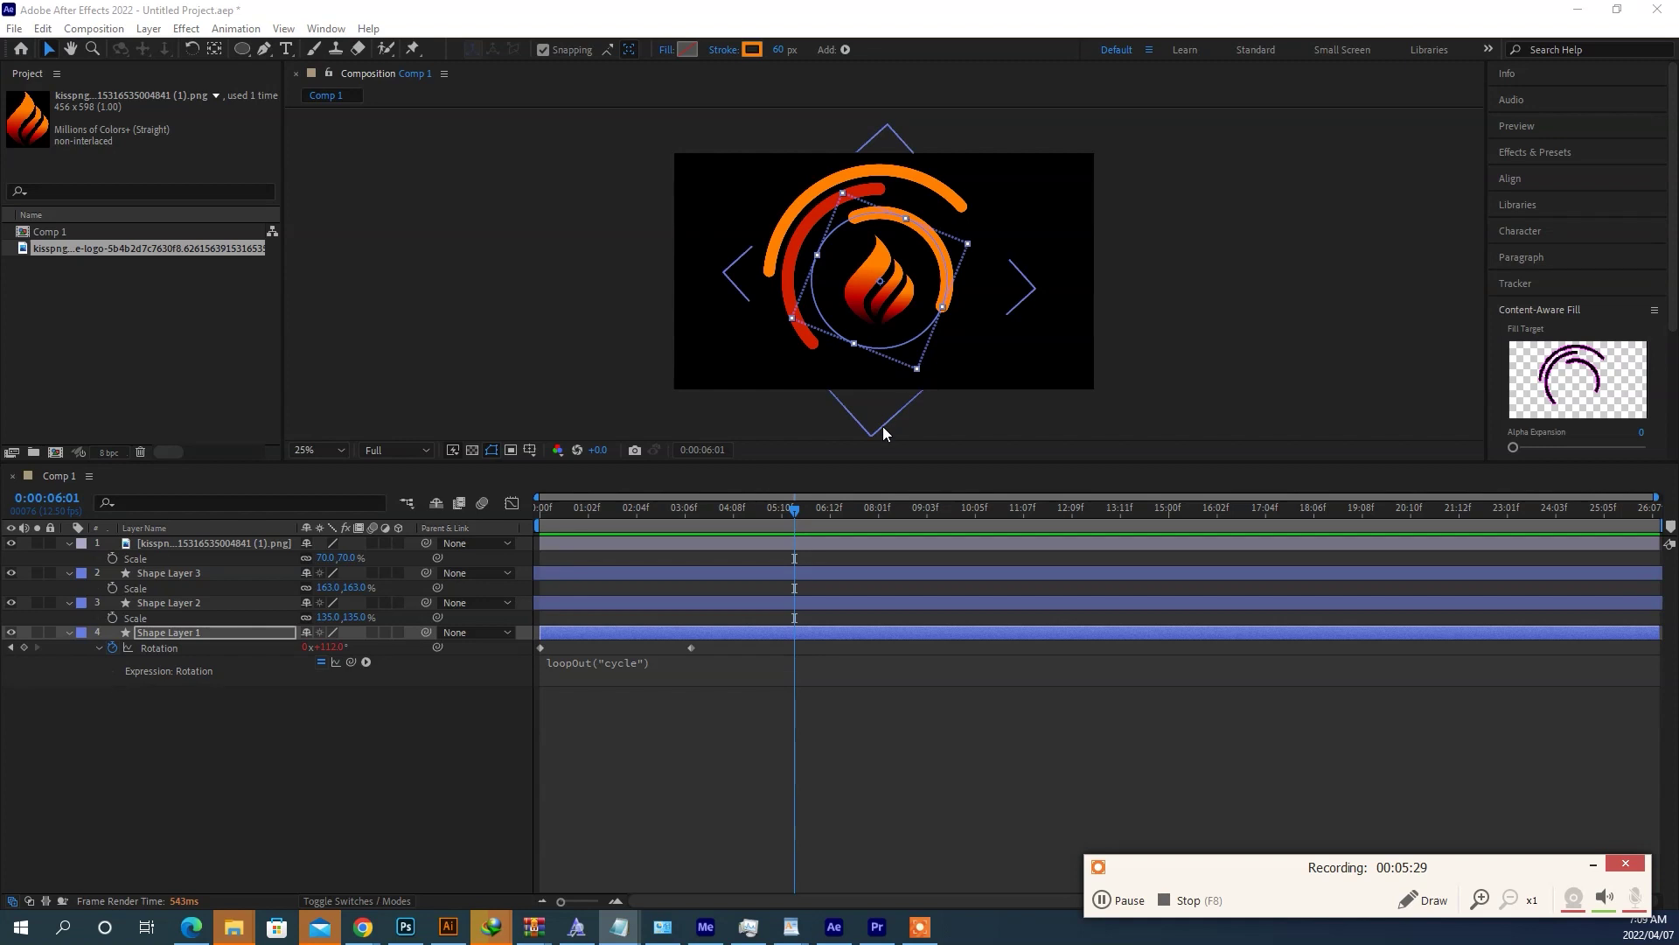
key(alt+Tab)
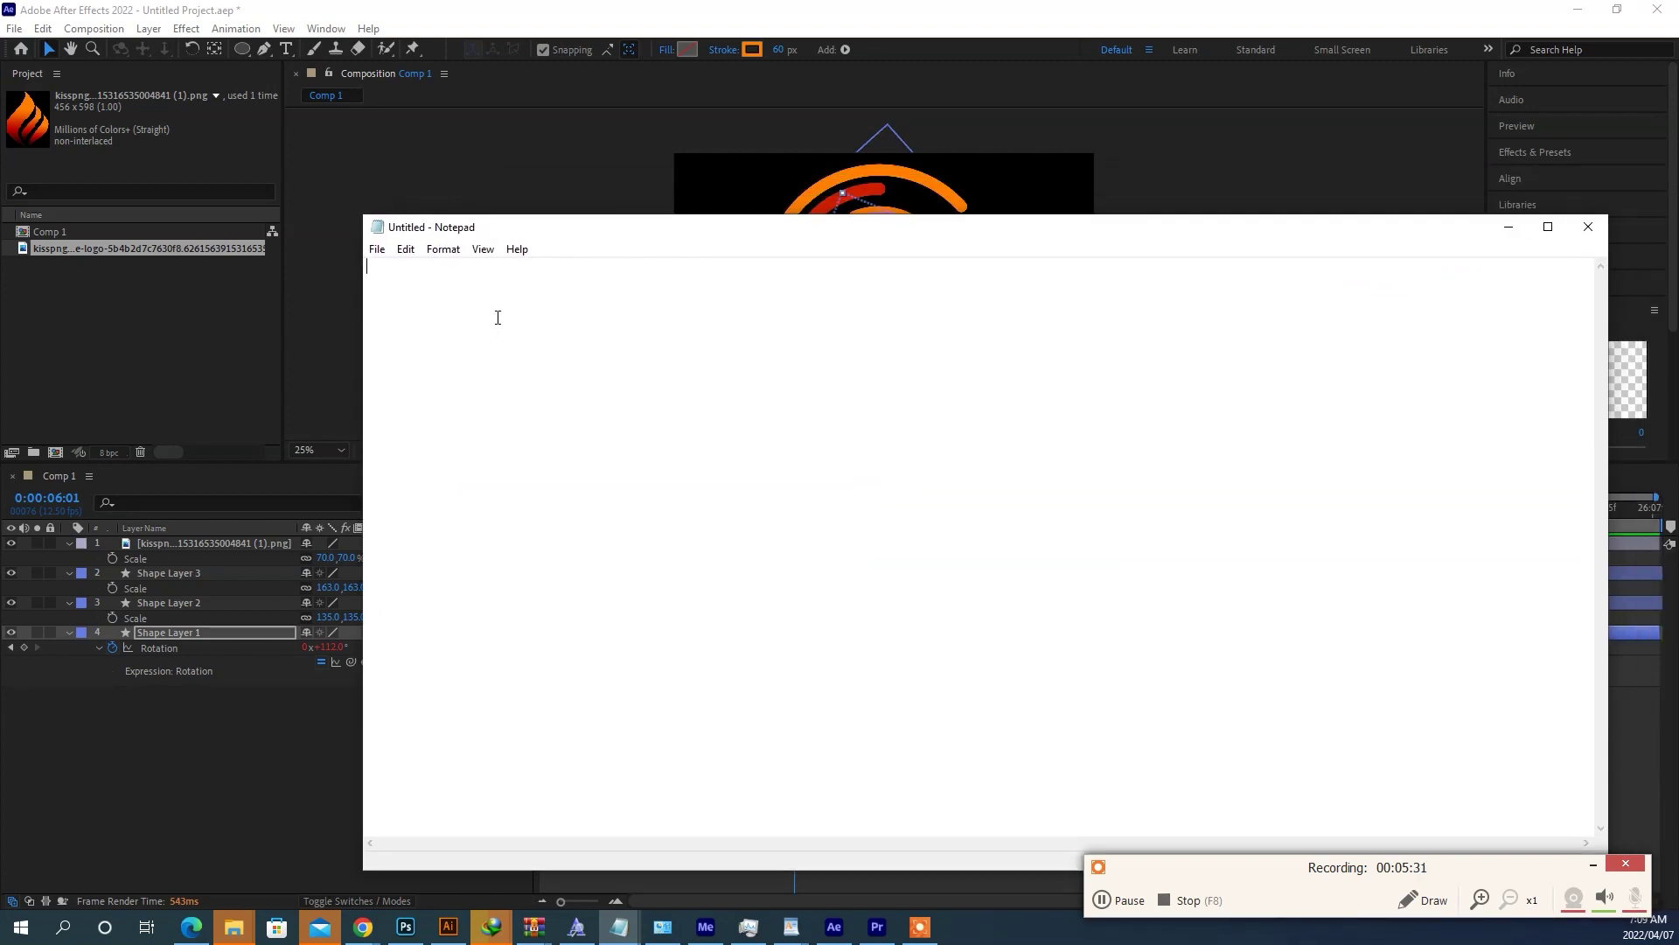